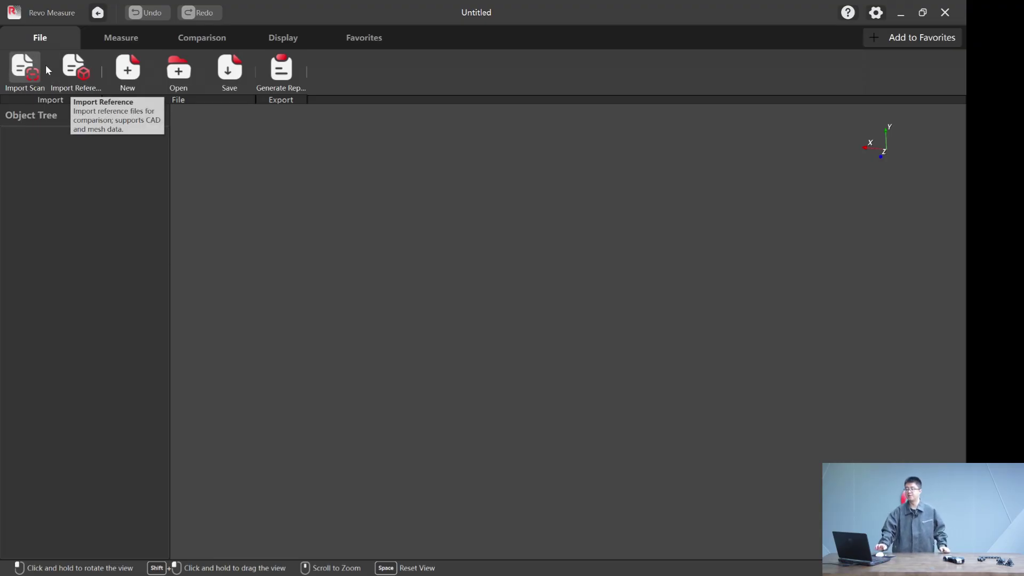
Import the scan file revopoint.ply and view the part from several sides
click(64, 79)
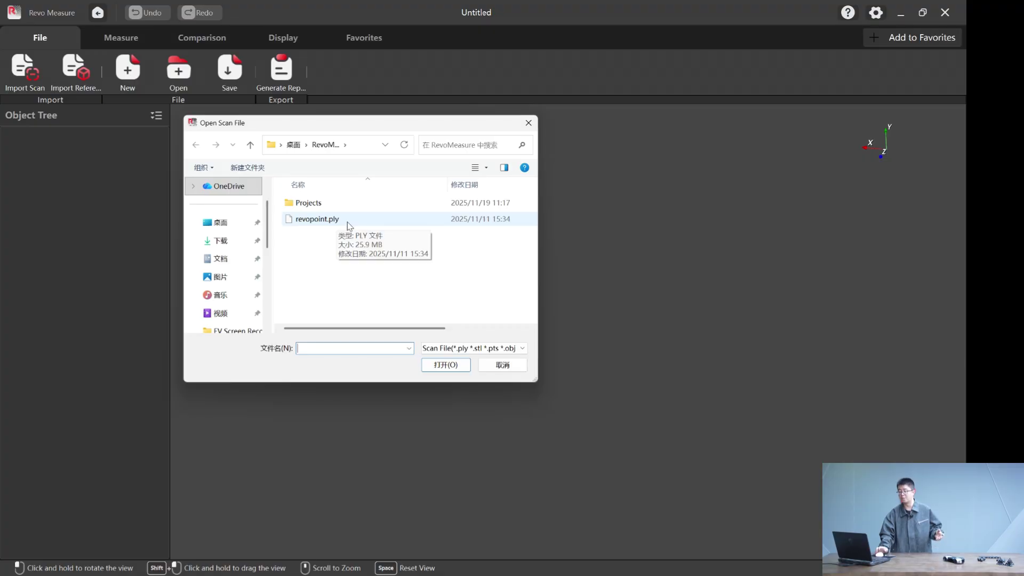
double_click(347, 223)
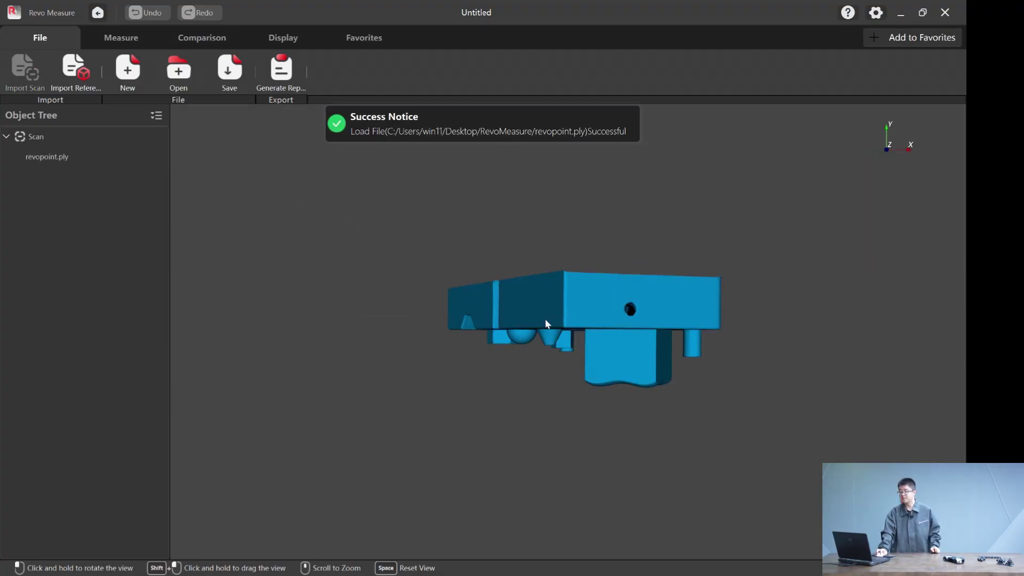
drag(545, 319, 746, 336)
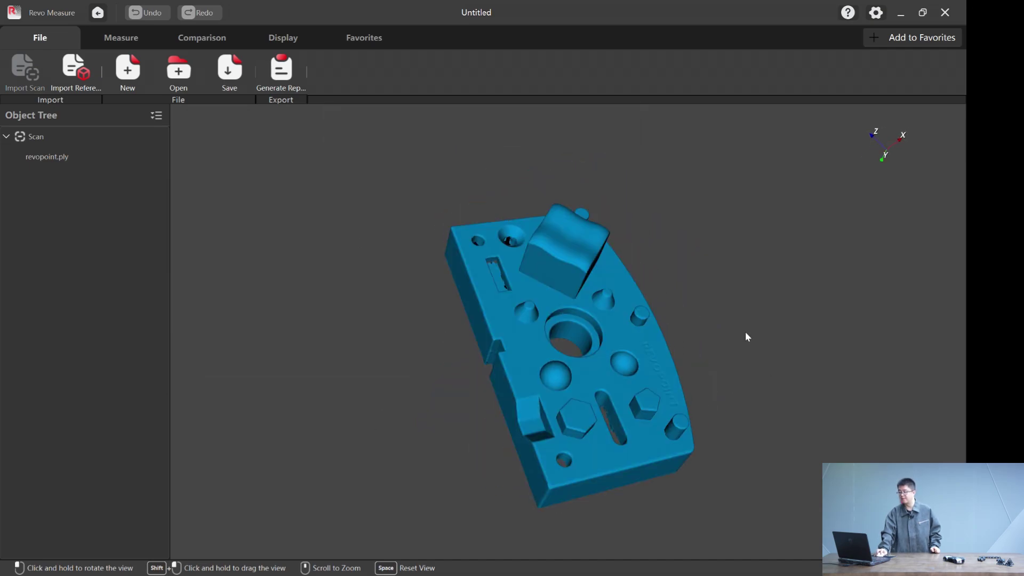
drag(480, 498, 316, 277)
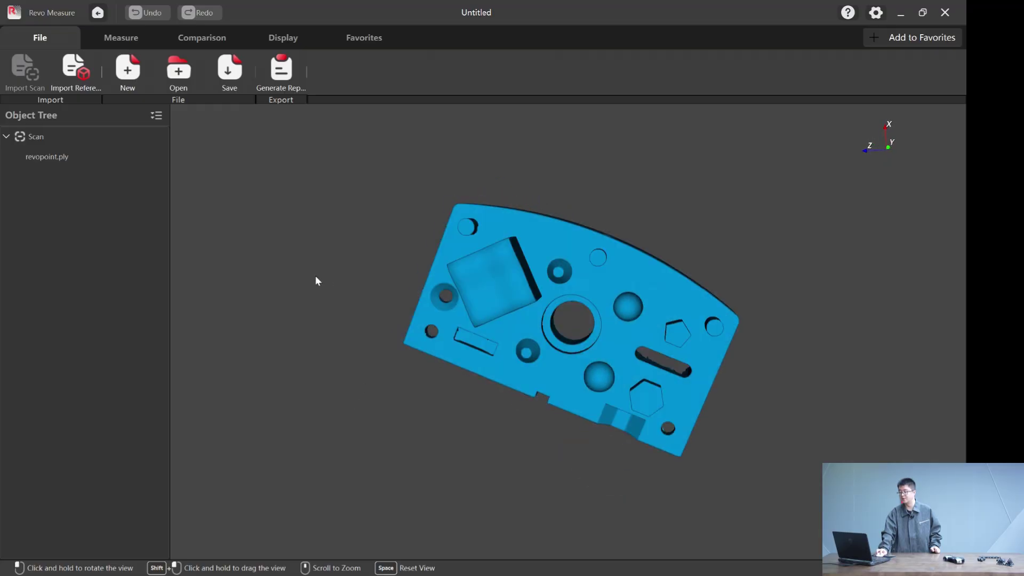
Import the CAD file revopoint.stp as the reference and compare its position with the scan
click(75, 75)
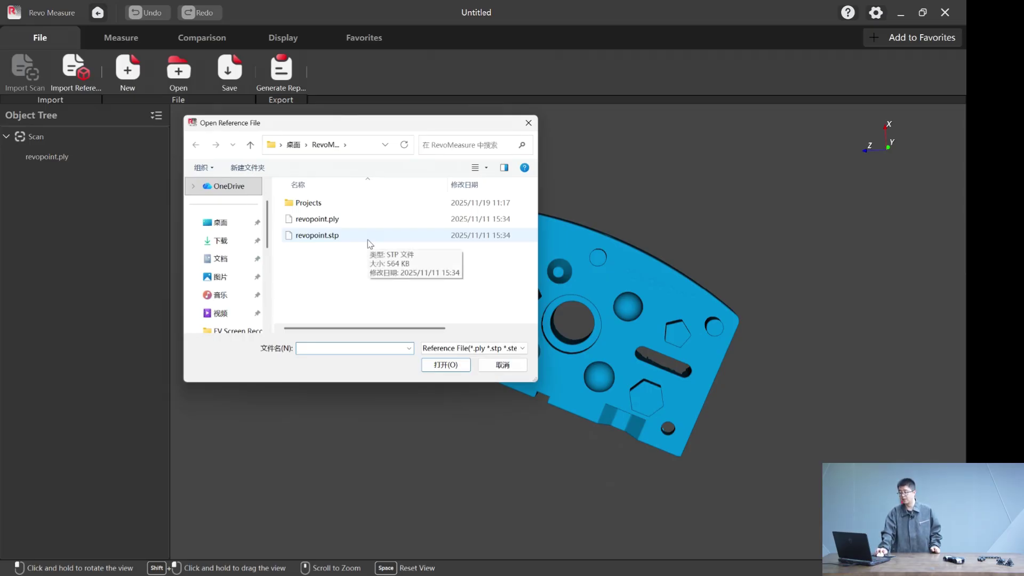
double_click(368, 235)
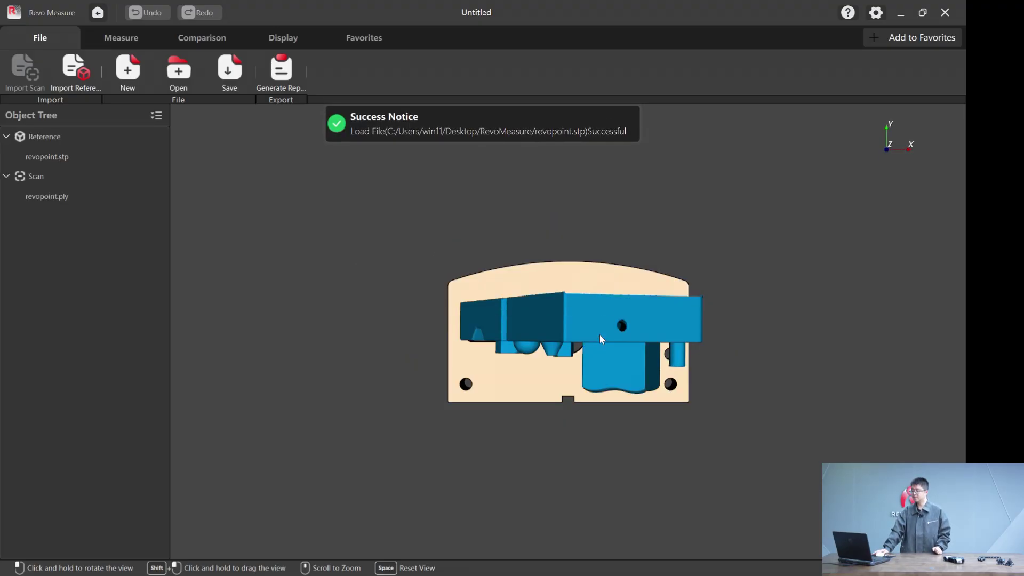
drag(543, 364, 590, 322)
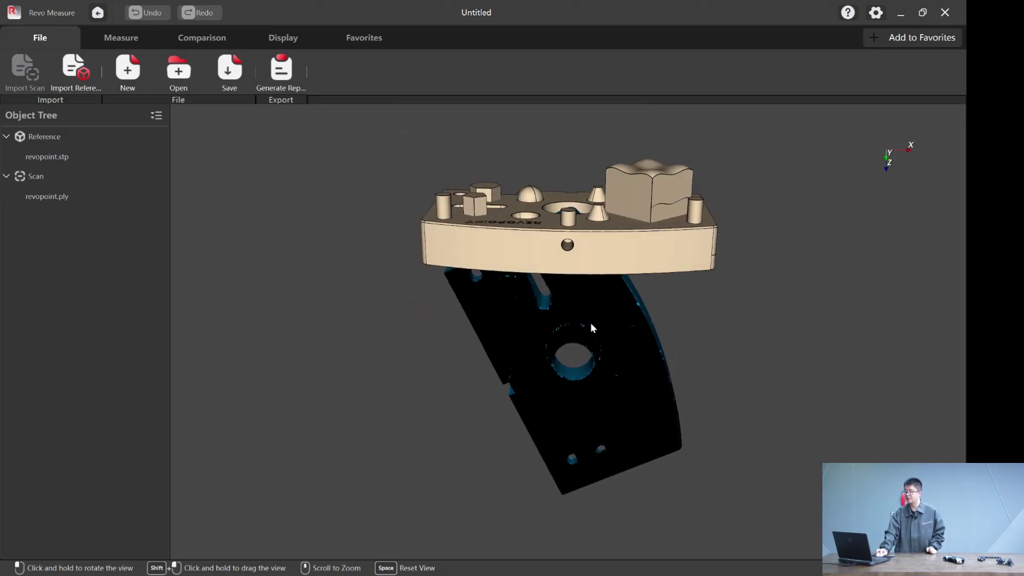
Align the scan to the reference model automatically and check the overlap from both faces of the part
click(213, 35)
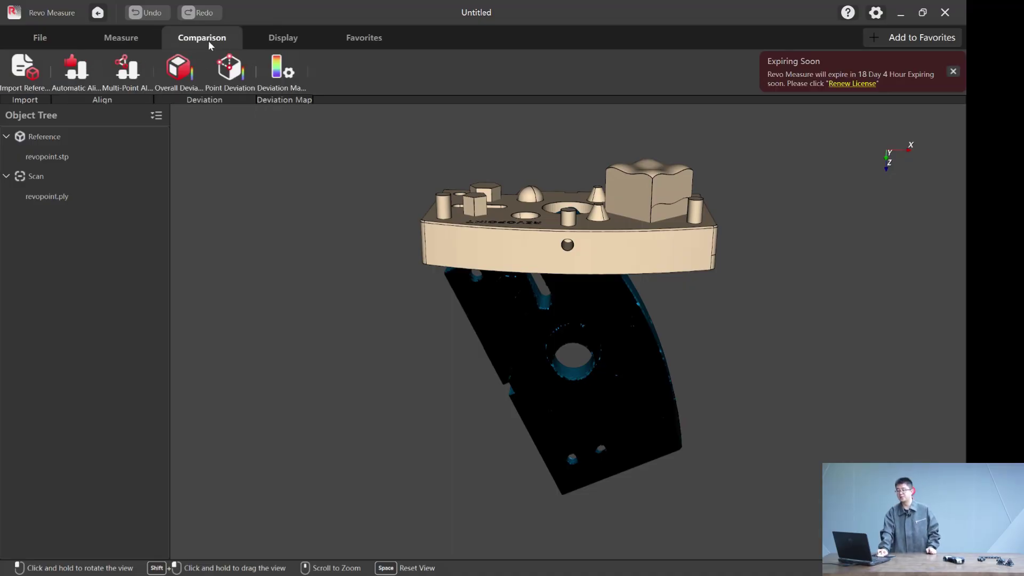
click(84, 80)
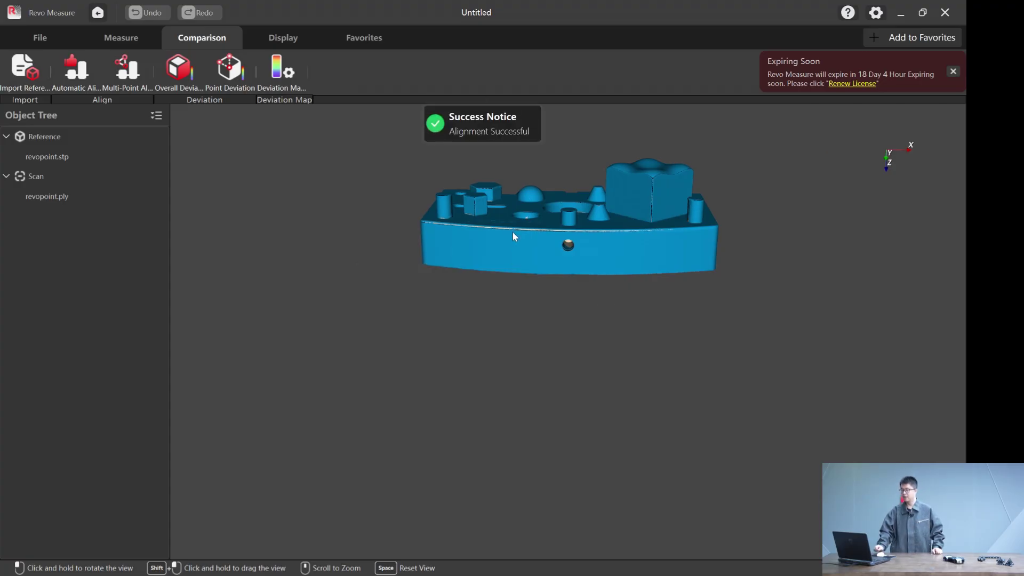
drag(514, 233, 759, 464)
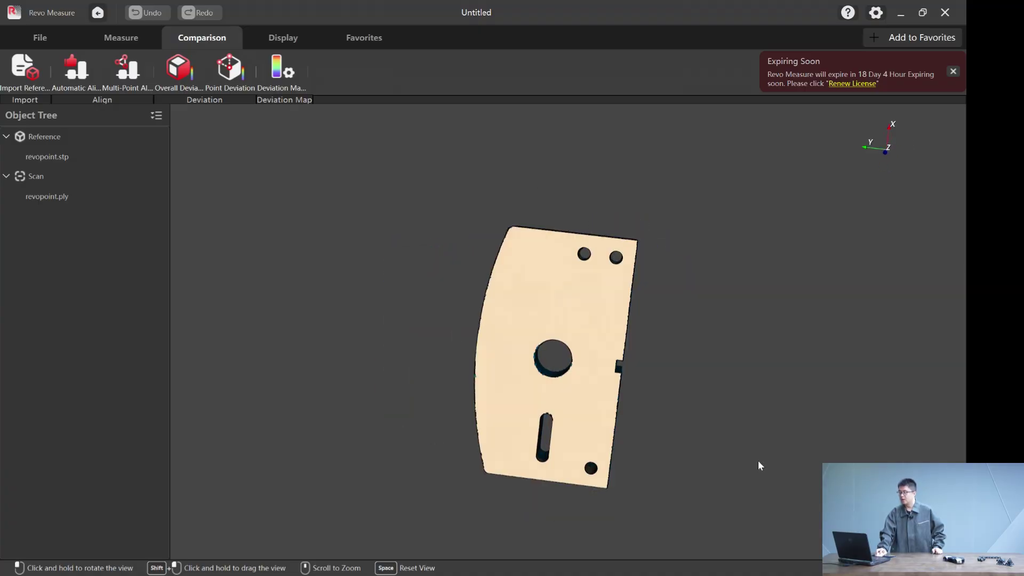
mouse_move(486, 322)
mouse_down()
mouse_move(281, 389)
mouse_move(623, 235)
mouse_move(468, 308)
mouse_move(465, 259)
mouse_move(470, 280)
mouse_up()
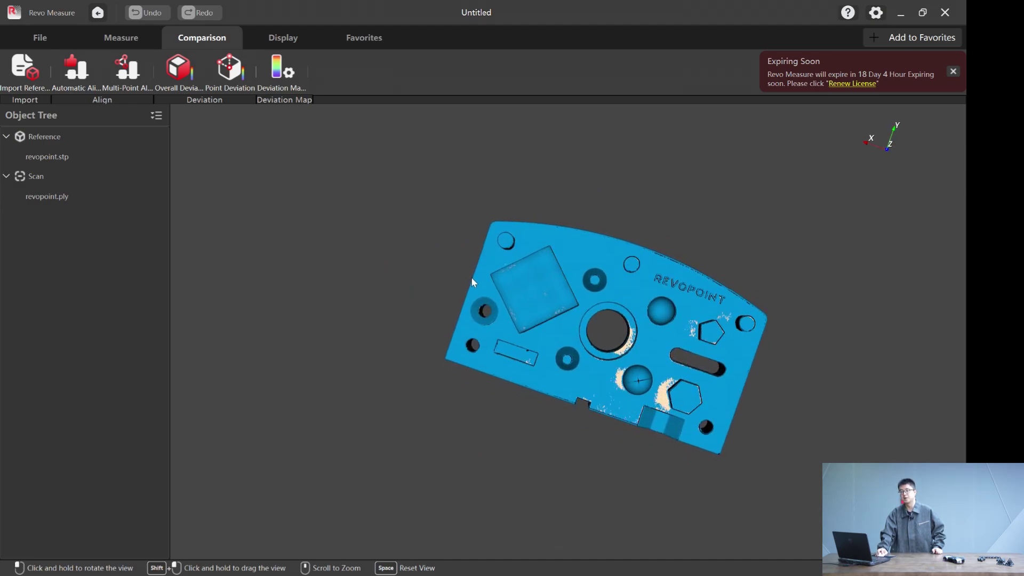
mouse_move(631, 370)
mouse_down()
mouse_move(632, 360)
mouse_move(597, 366)
mouse_move(651, 368)
mouse_move(613, 376)
mouse_move(608, 361)
mouse_move(567, 356)
mouse_move(599, 379)
mouse_move(536, 343)
mouse_move(407, 326)
mouse_move(614, 463)
mouse_move(736, 418)
mouse_move(576, 308)
mouse_move(256, 133)
mouse_up()
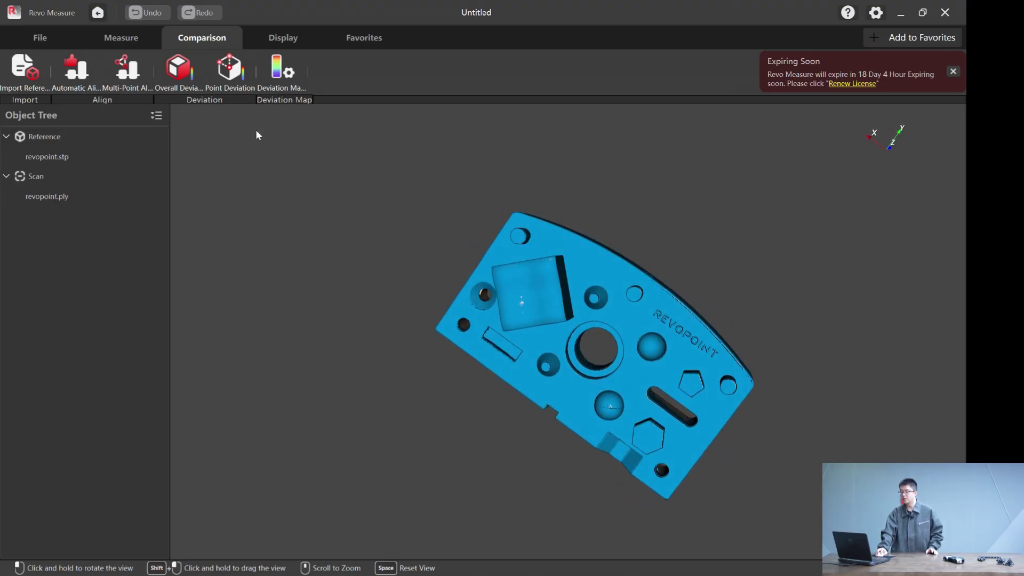
Create the overall deviation color map between the scan and the reference, and examine it on the part
click(179, 67)
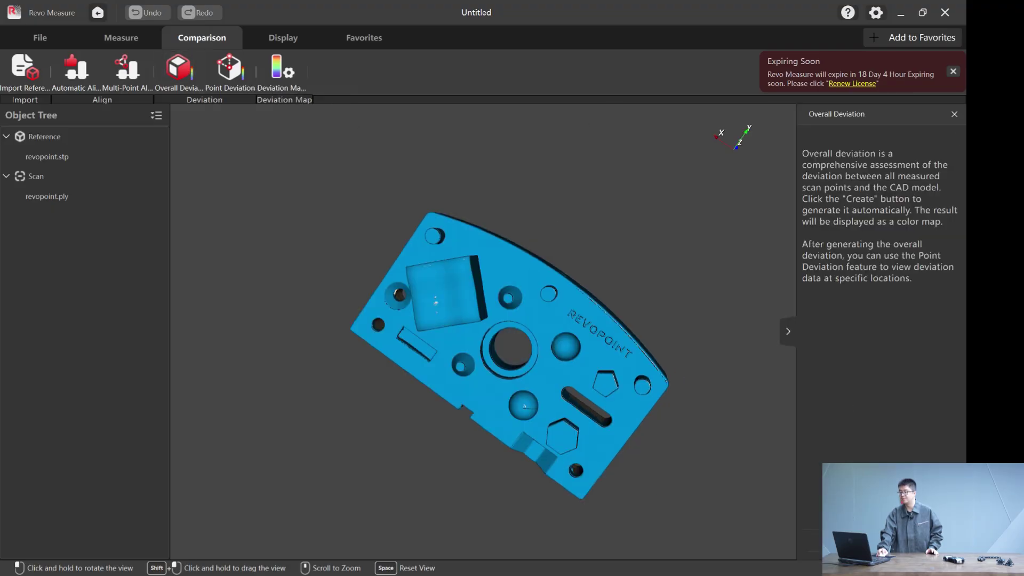
click(922, 543)
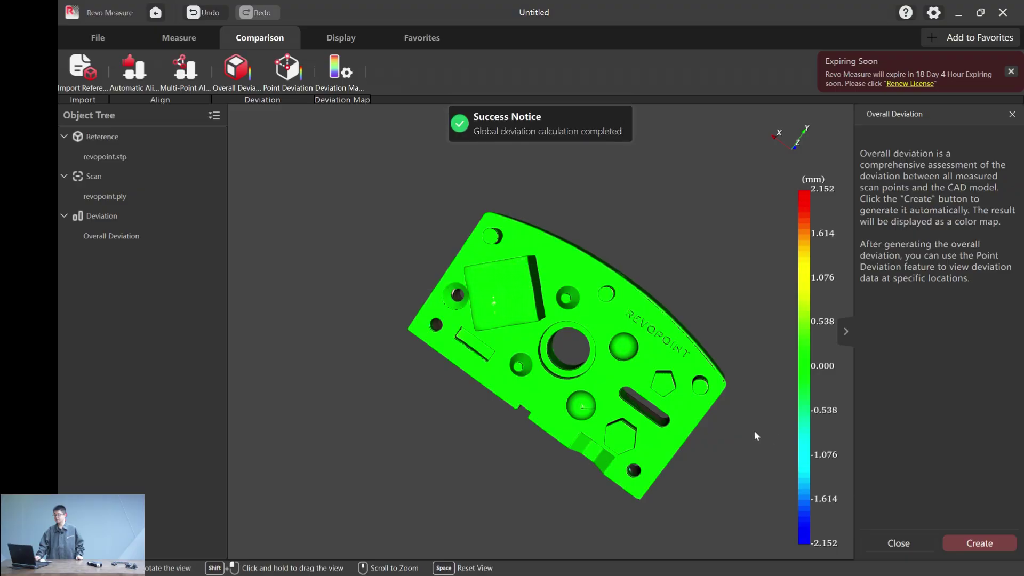
mouse_move(495, 406)
mouse_down()
mouse_move(468, 366)
mouse_move(491, 416)
mouse_up()
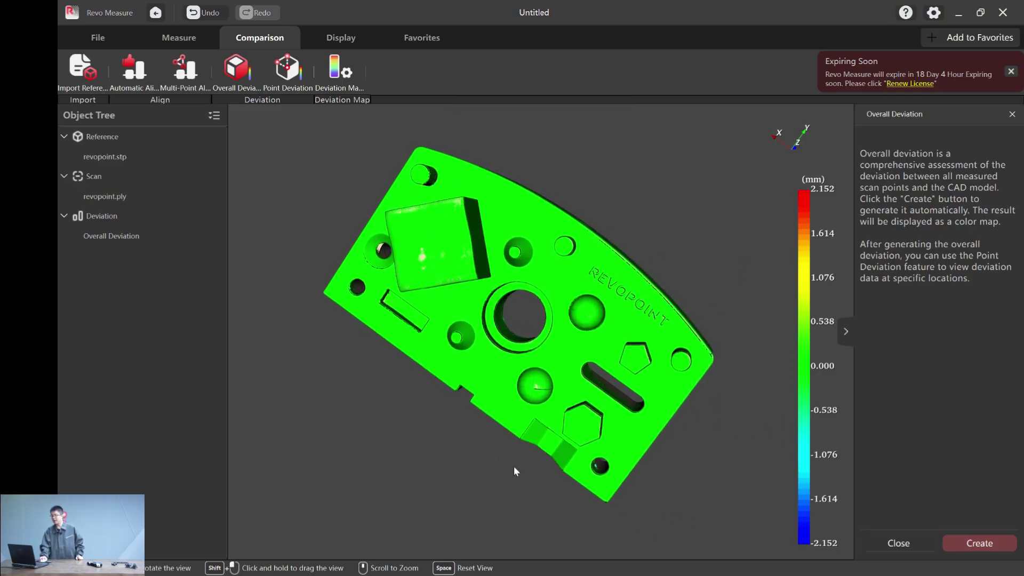
drag(552, 467, 766, 264)
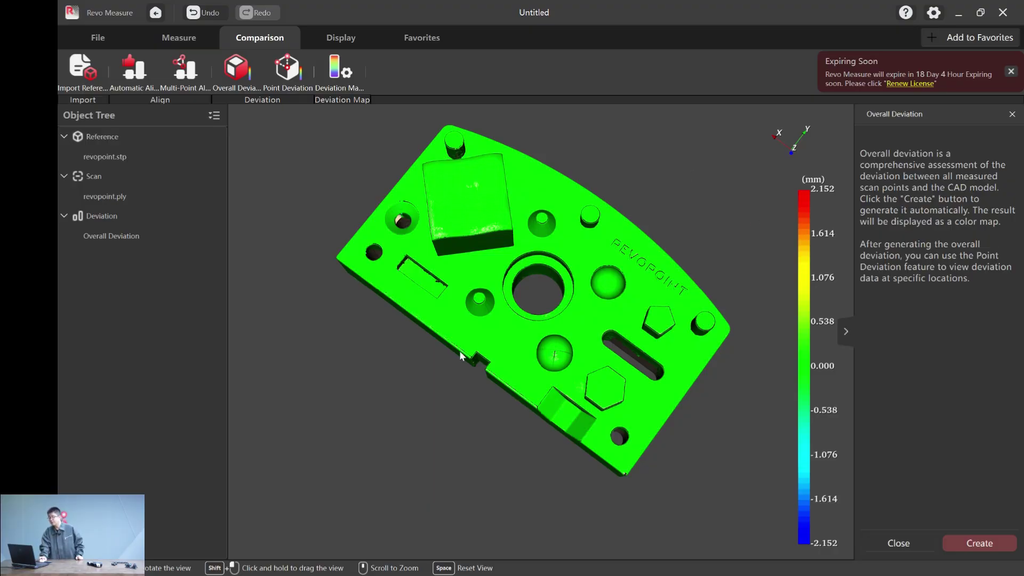
shift+drag(462, 356, 309, 174)
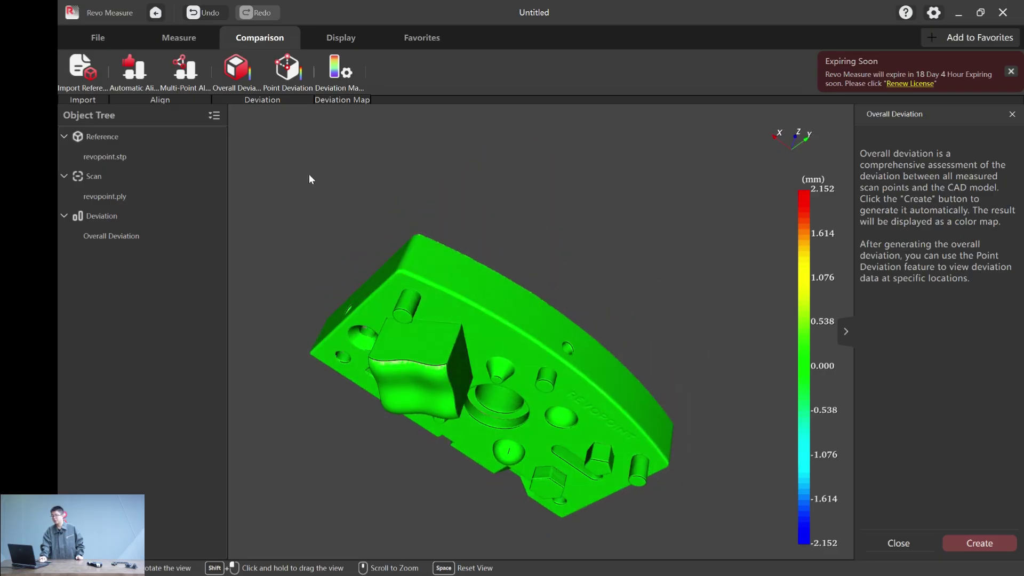
Set the deviation map's range value to ±0.2 mm, viewing the color choices for the maximum and minimum values
click(339, 80)
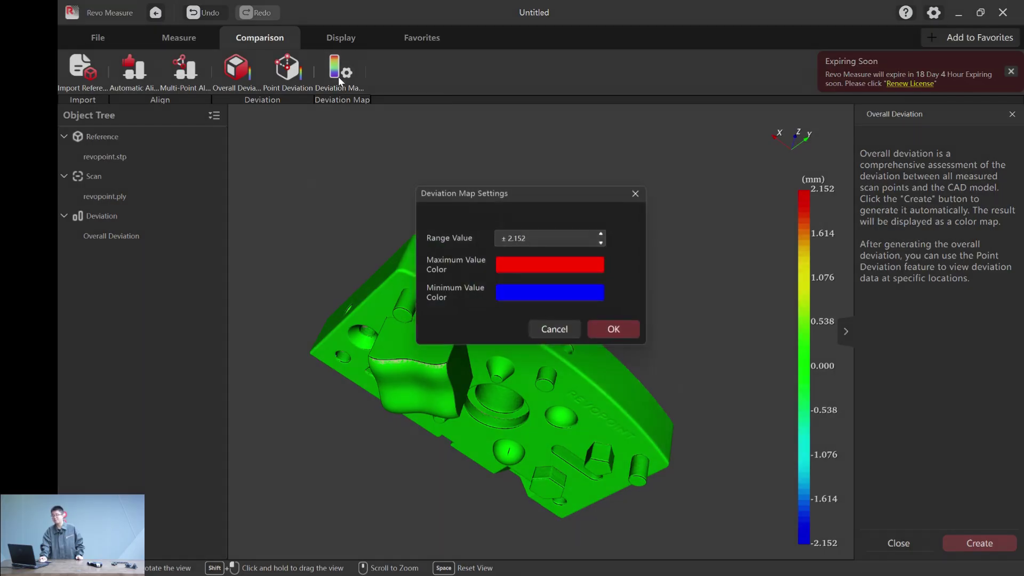
click(555, 238)
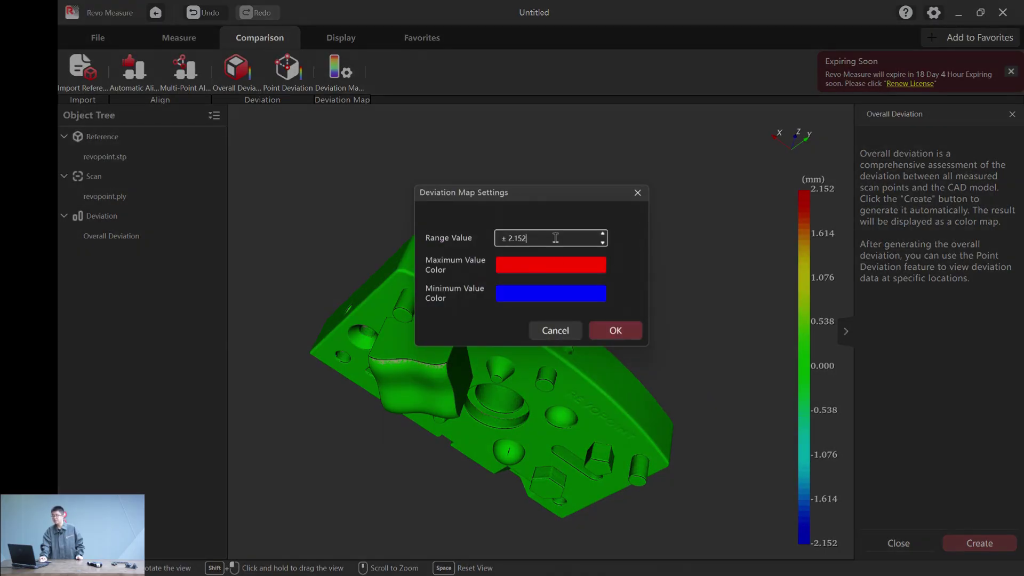
key(BackSpace)
key(BackSpace)
key(BackSpace)
key(BackSpace)
key(BackSpace)
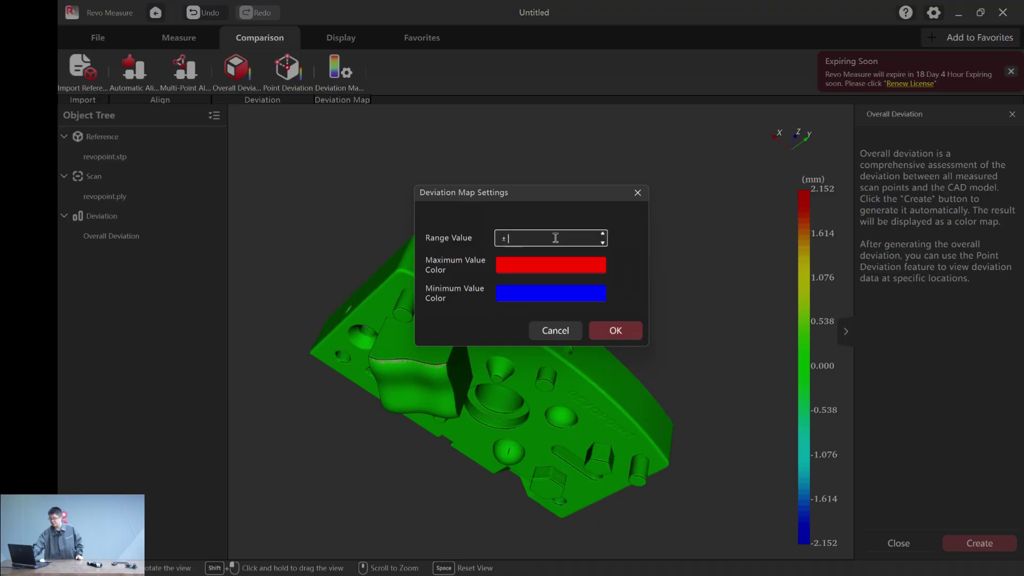
text(0.2)
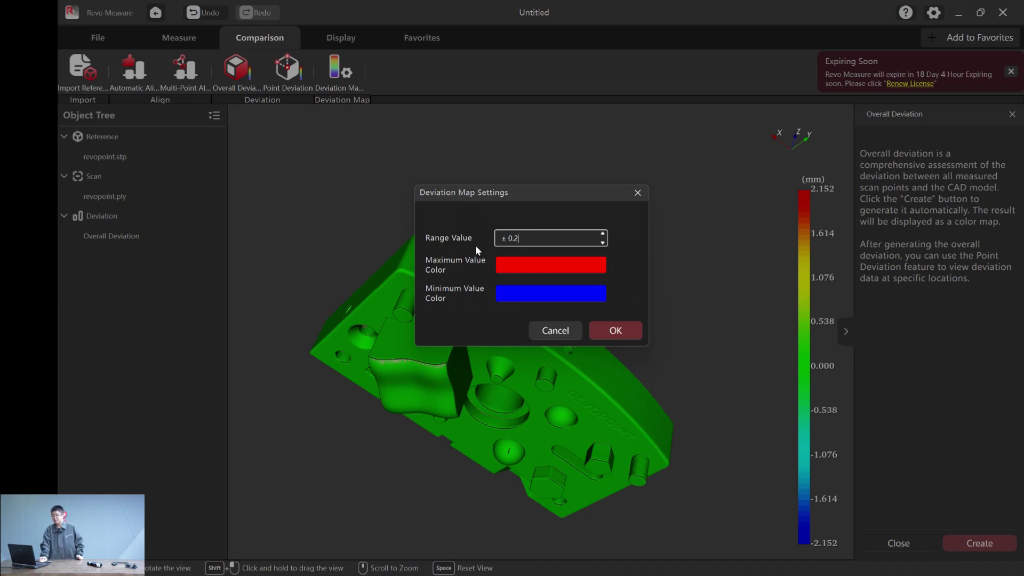
click(516, 266)
click(617, 114)
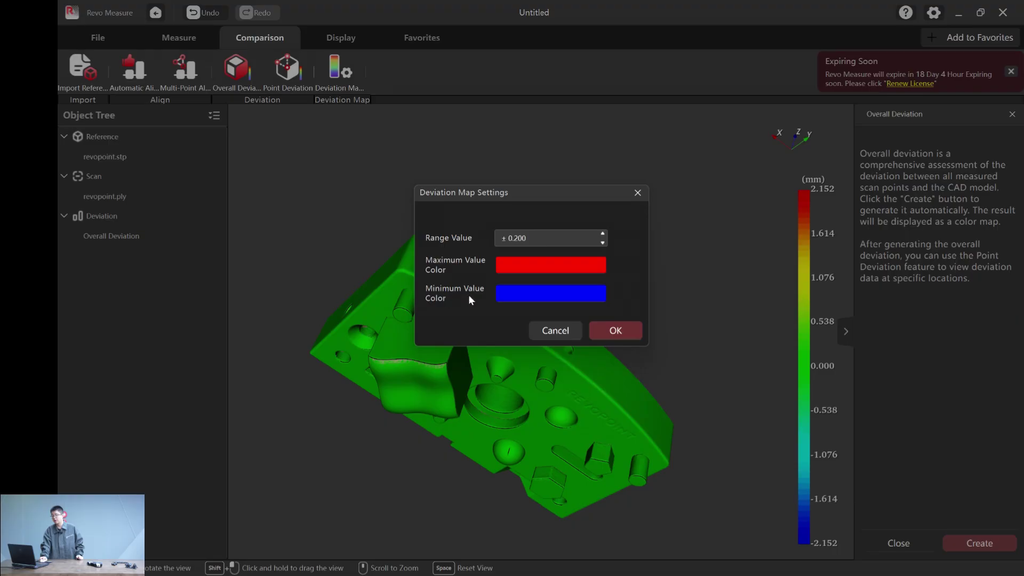
click(503, 297)
click(616, 99)
click(609, 328)
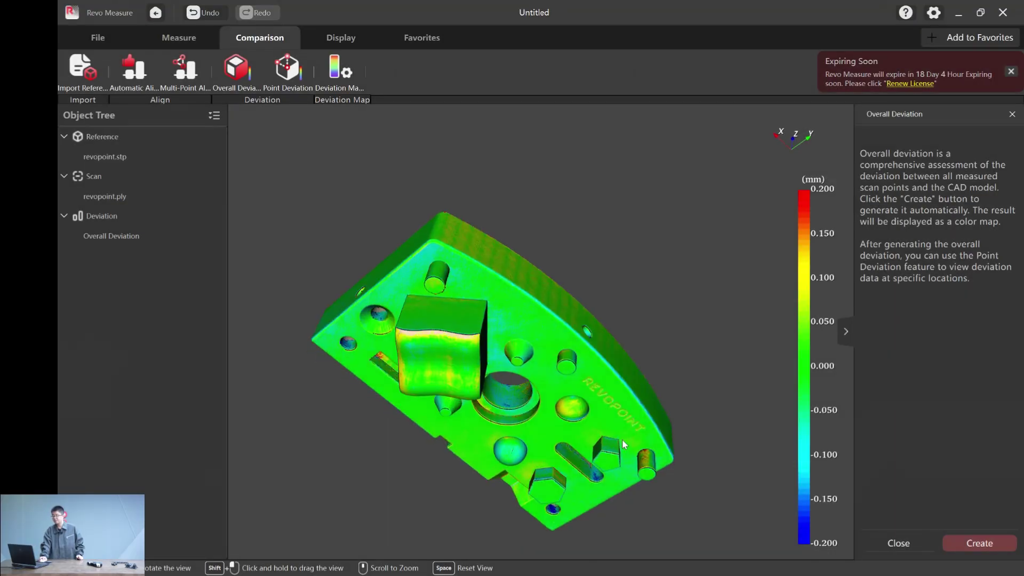
Examine the rescaled deviation colors on the part's faces and features, and close the Overall Deviation tool
drag(622, 440, 404, 459)
drag(494, 506, 622, 450)
drag(645, 197, 309, 359)
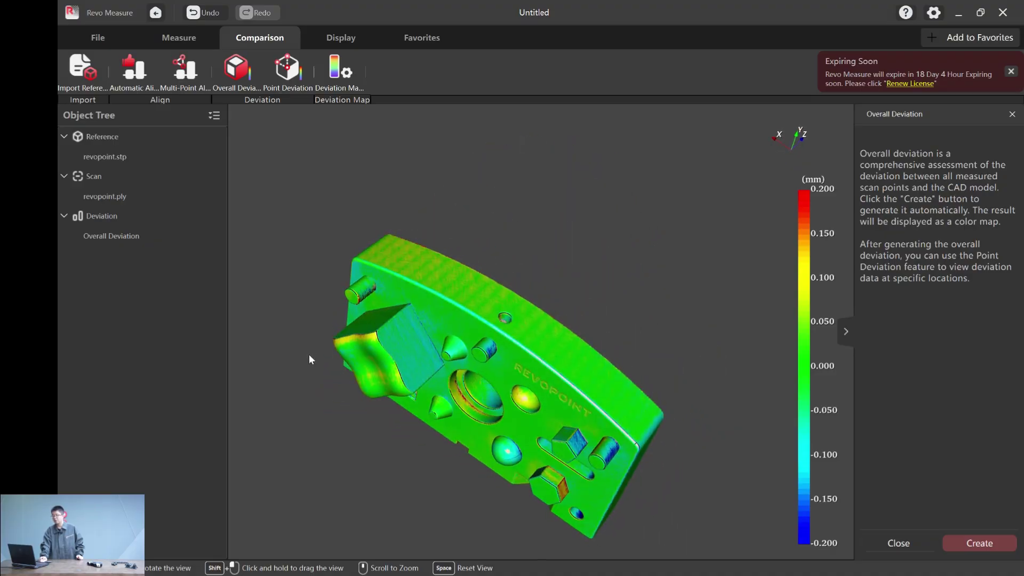
drag(635, 480, 335, 347)
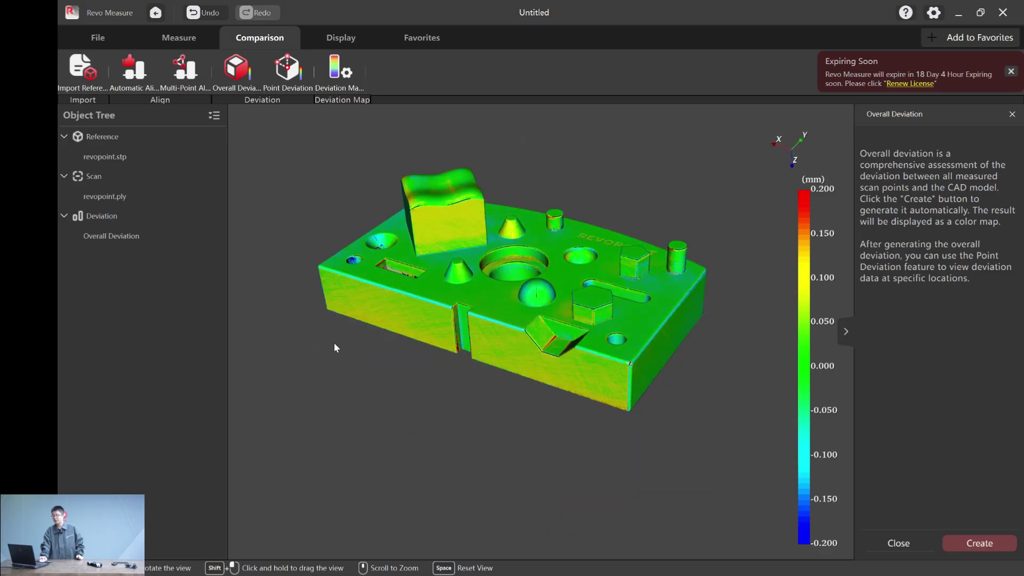
drag(385, 416, 427, 445)
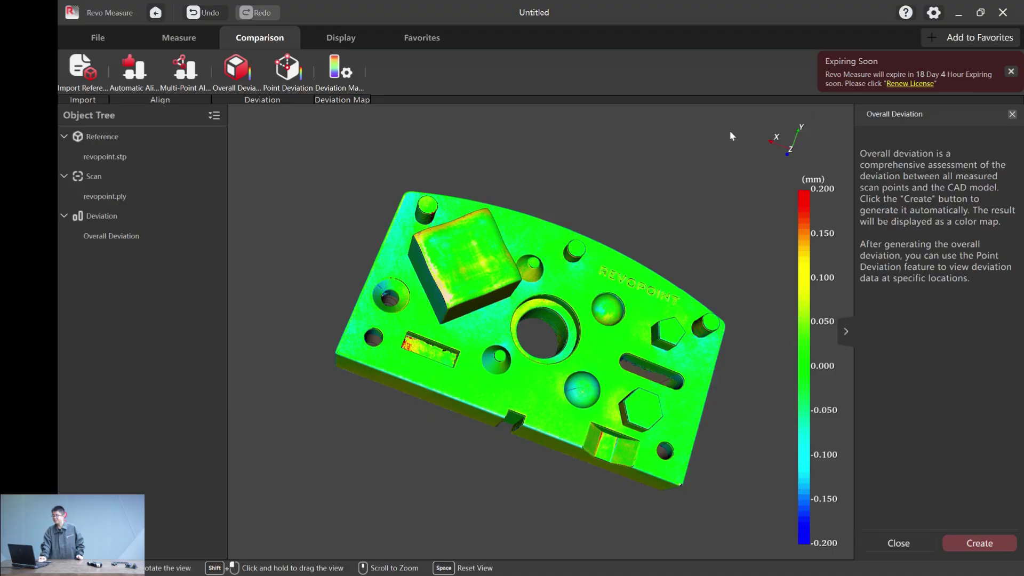
click(1011, 115)
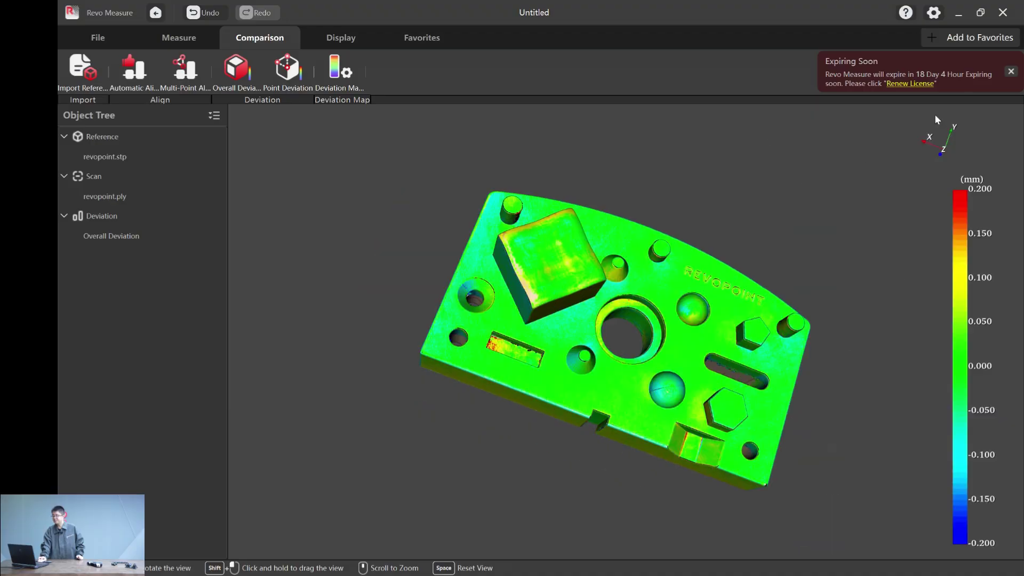
Create deviation points on two cylinders along the curved edge and on the pentagonal prism, placing their labels clear of the color scale
click(291, 72)
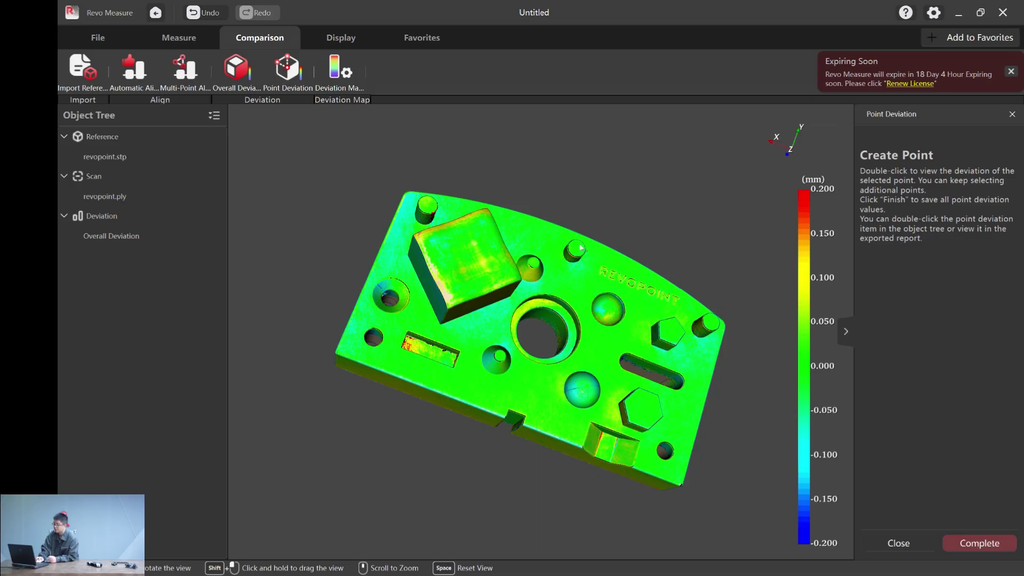
double_click(580, 249)
double_click(716, 325)
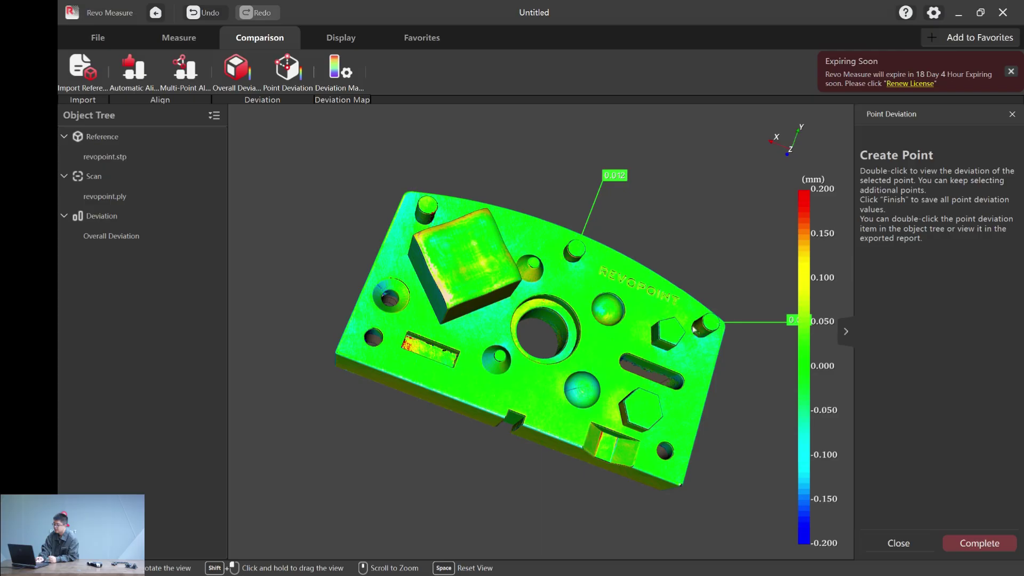
double_click(675, 335)
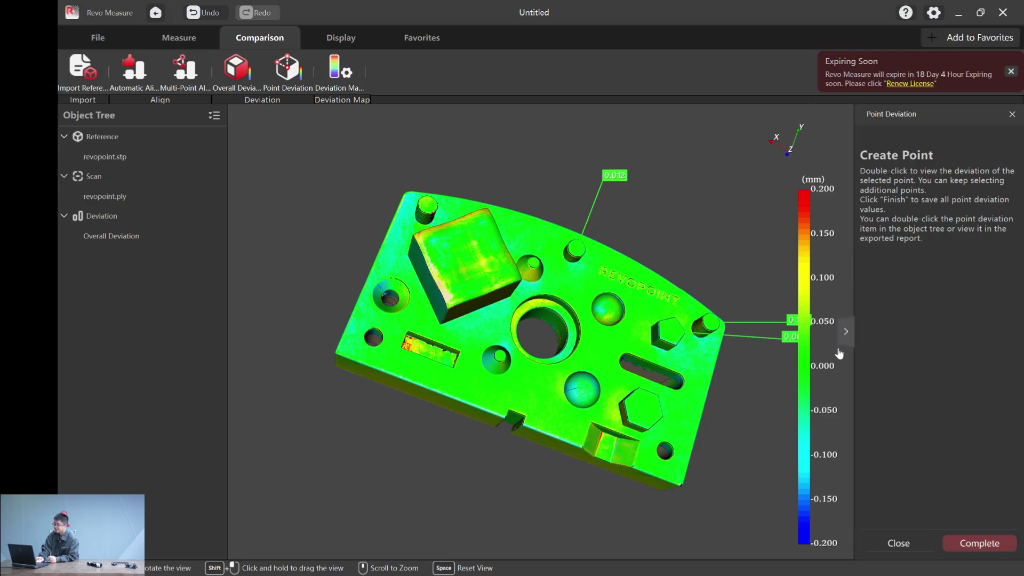
drag(789, 320, 754, 245)
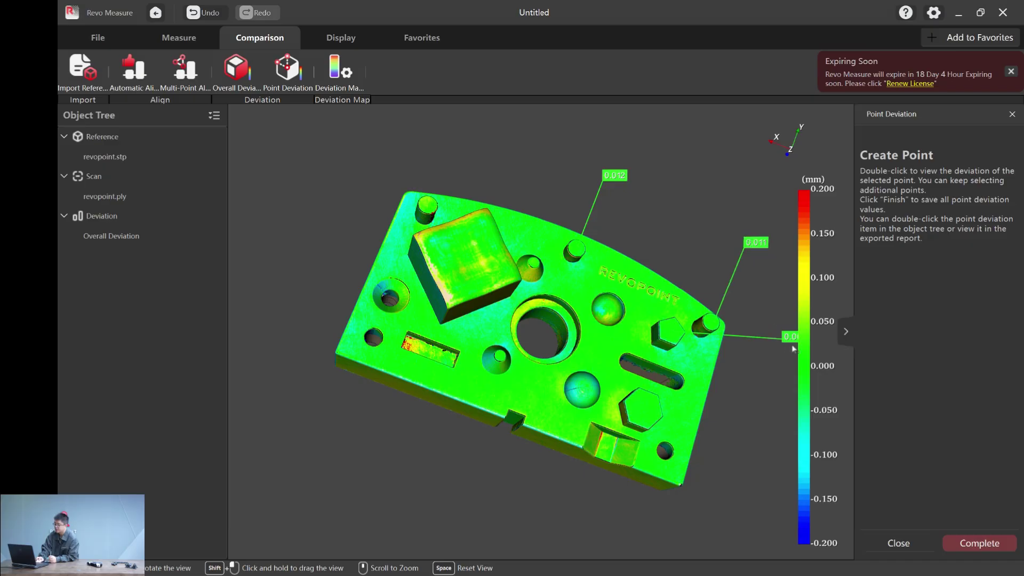
drag(792, 338, 740, 375)
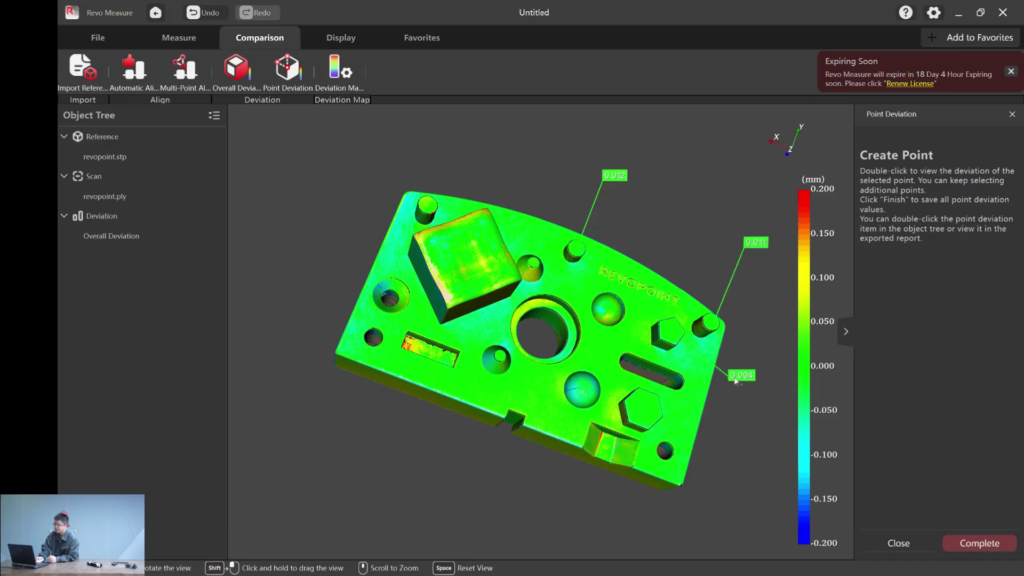
Add deviation points on the larger prism, the corner cylinder beside the cube and three spots along the straight edge, and complete the point set
double_click(649, 412)
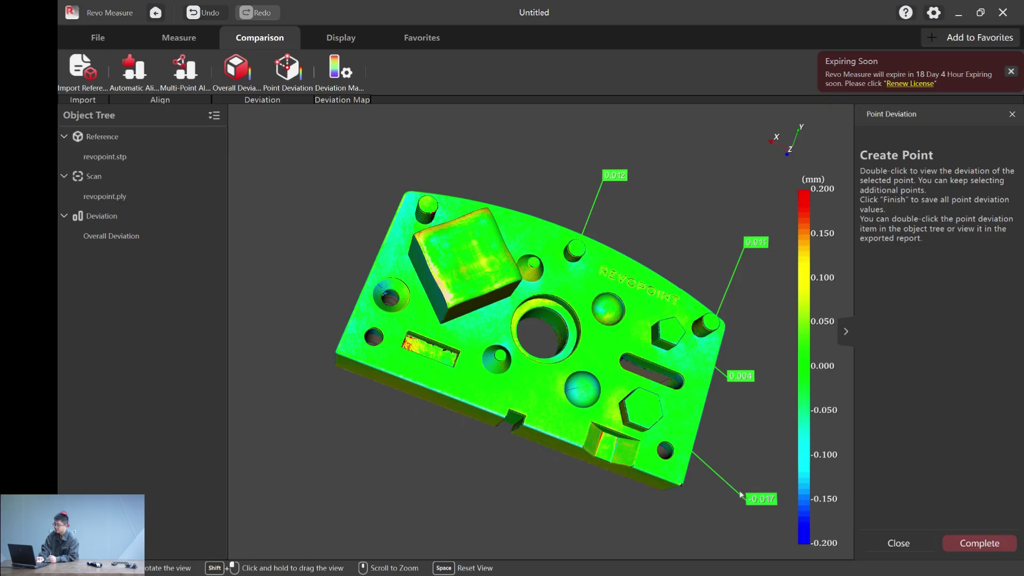
drag(740, 494, 712, 491)
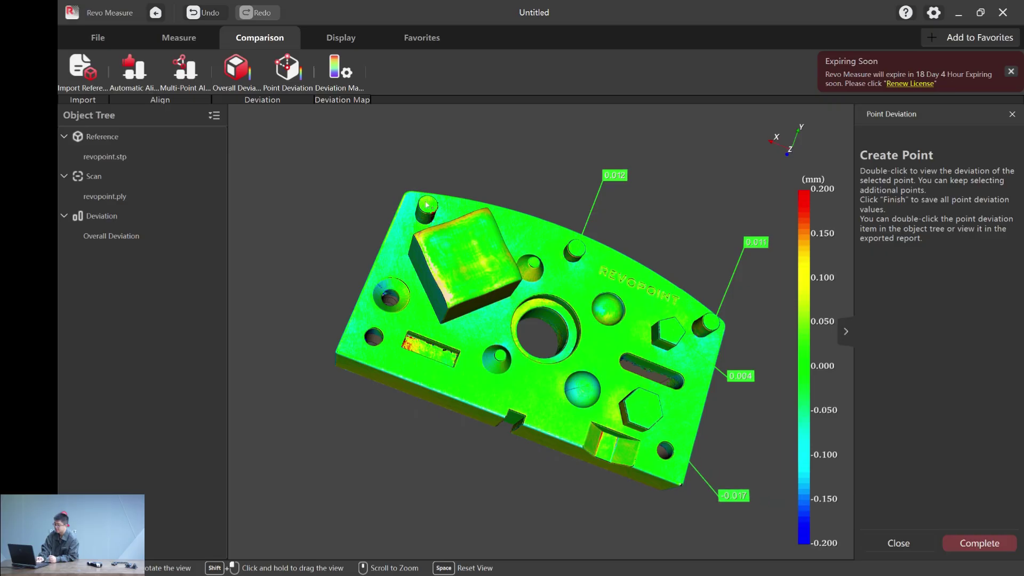
double_click(431, 211)
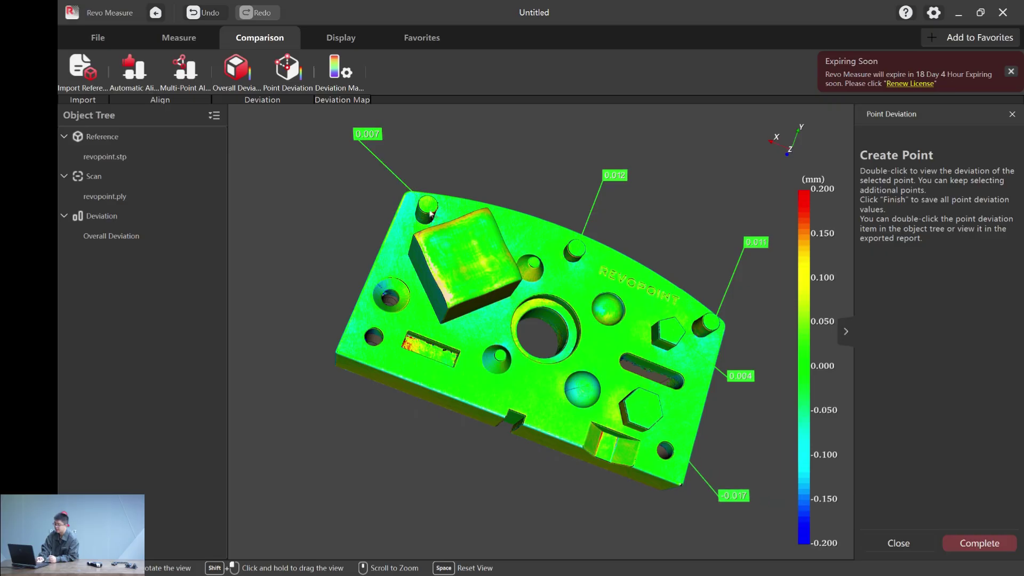
double_click(394, 359)
double_click(454, 397)
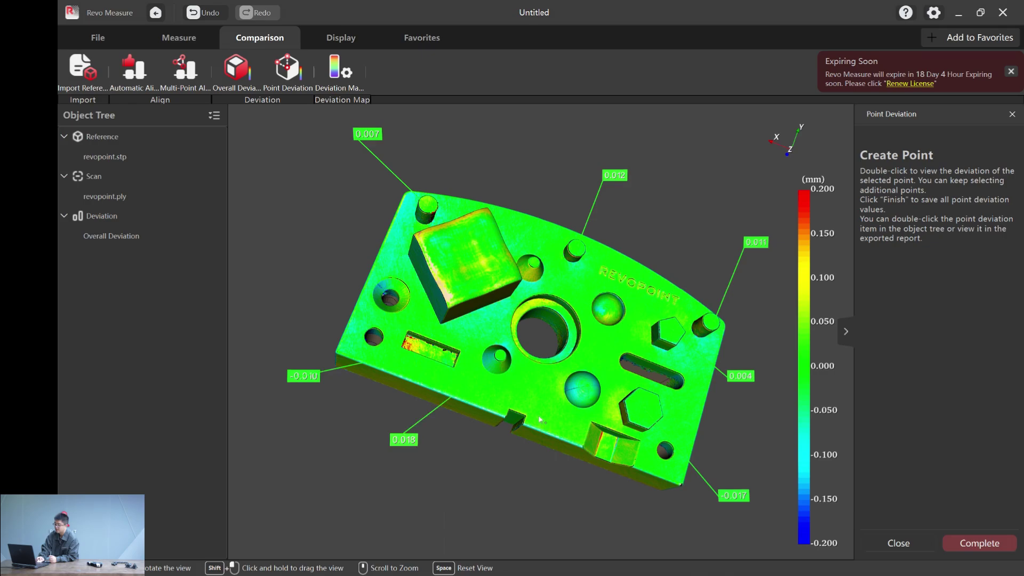
double_click(535, 428)
click(964, 542)
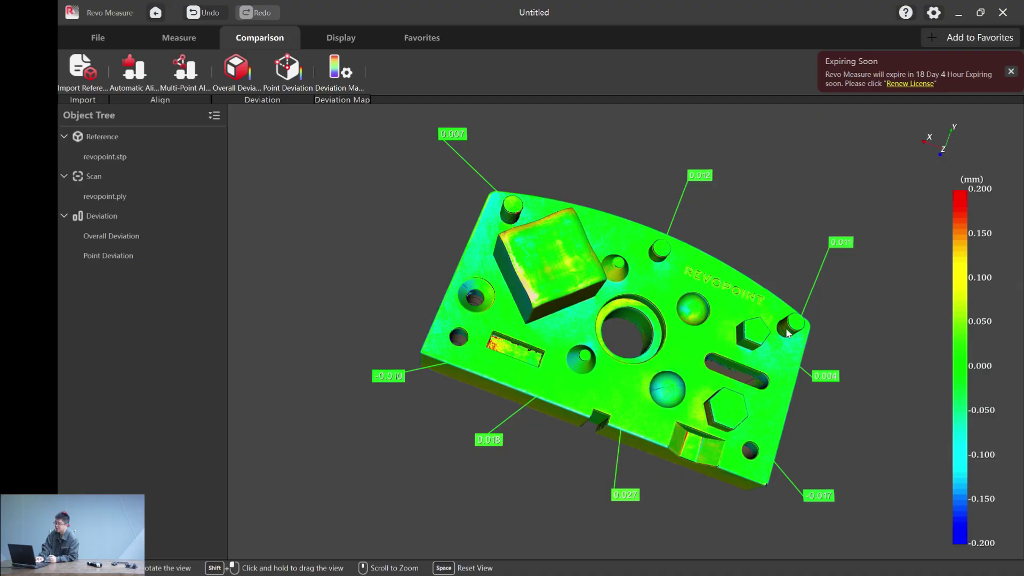
Toggle the visibility of the Point Deviation labels and leave them hidden
drag(470, 245, 299, 277)
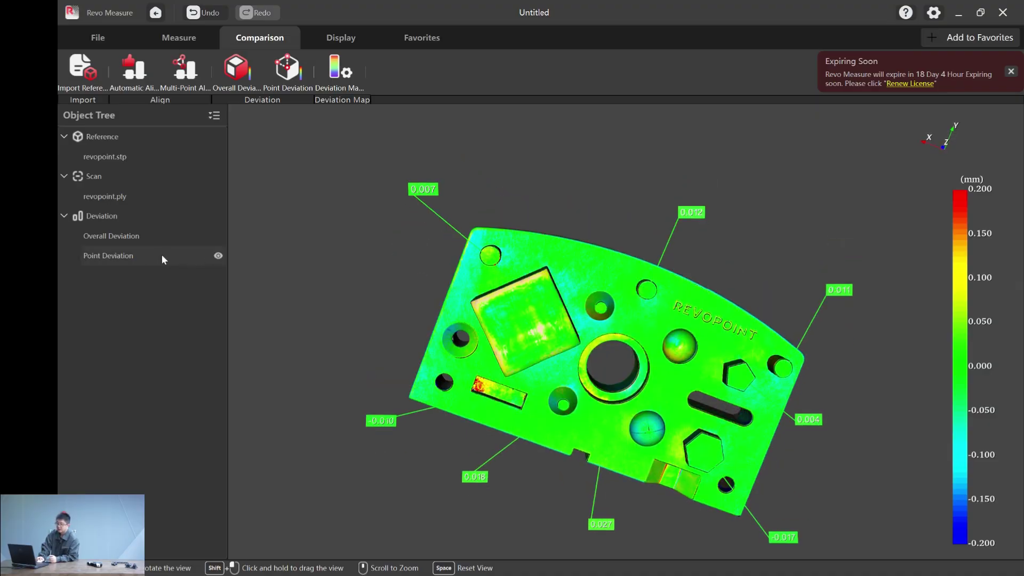
click(218, 256)
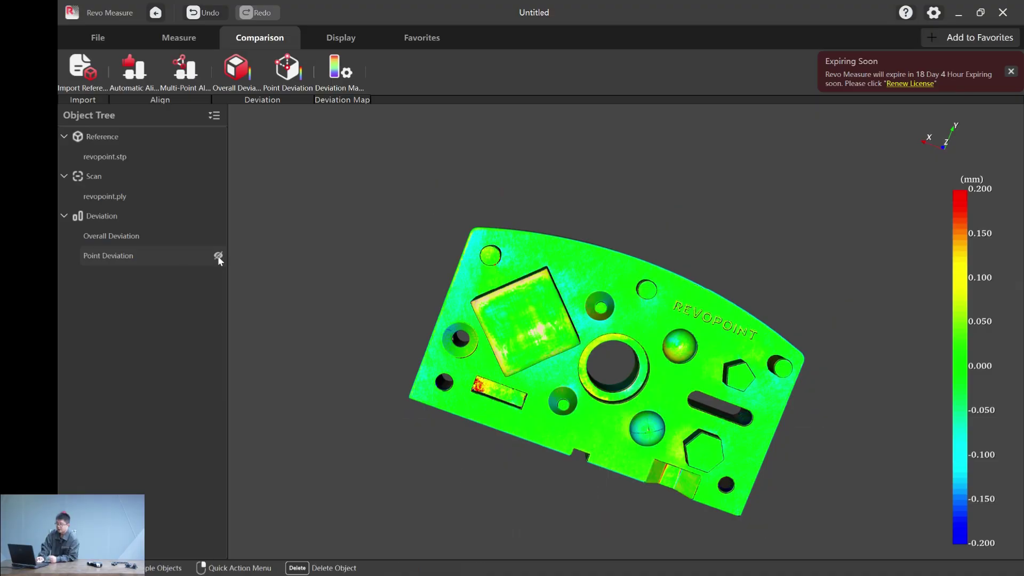
click(218, 256)
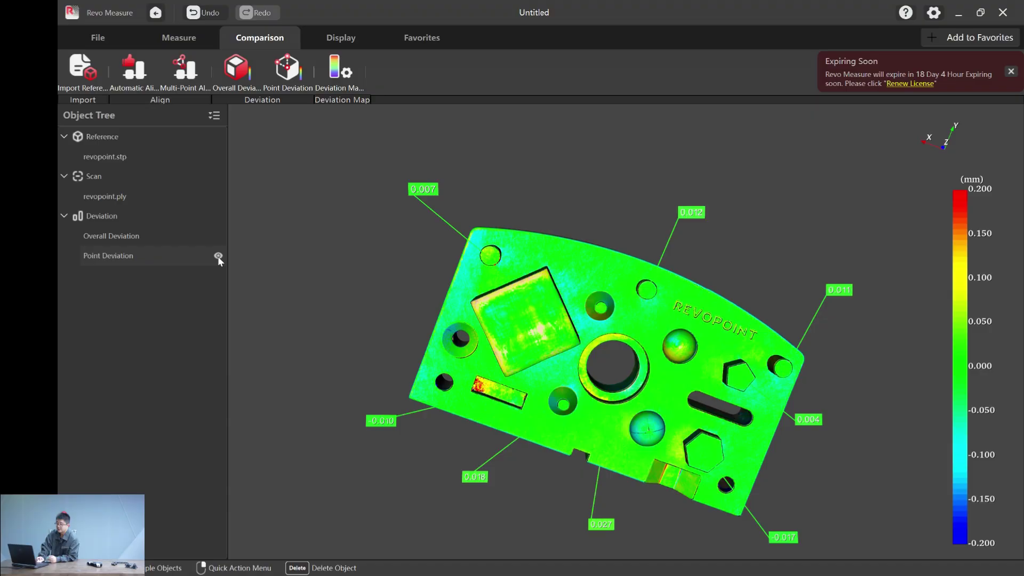
click(218, 256)
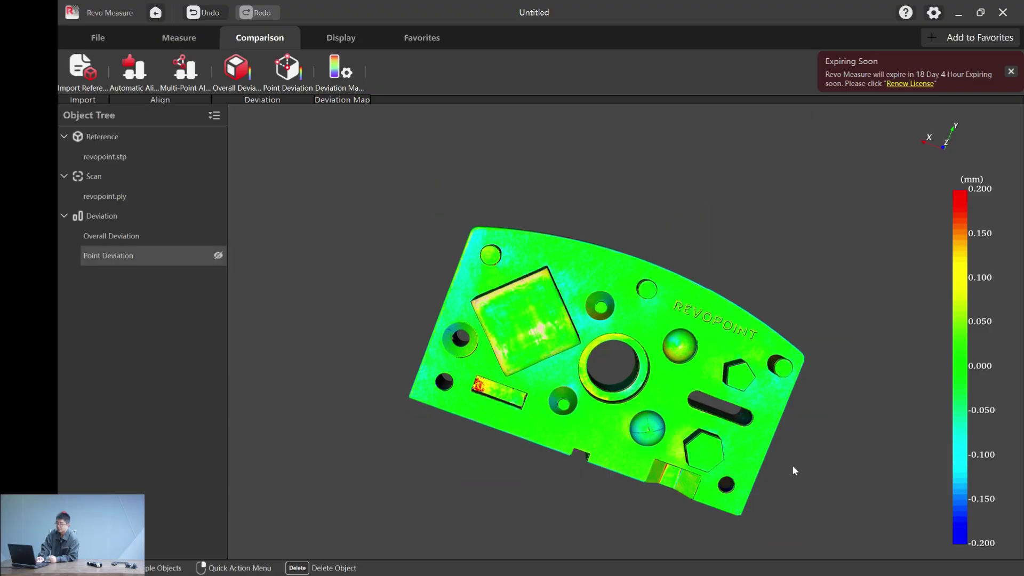
drag(791, 465, 487, 300)
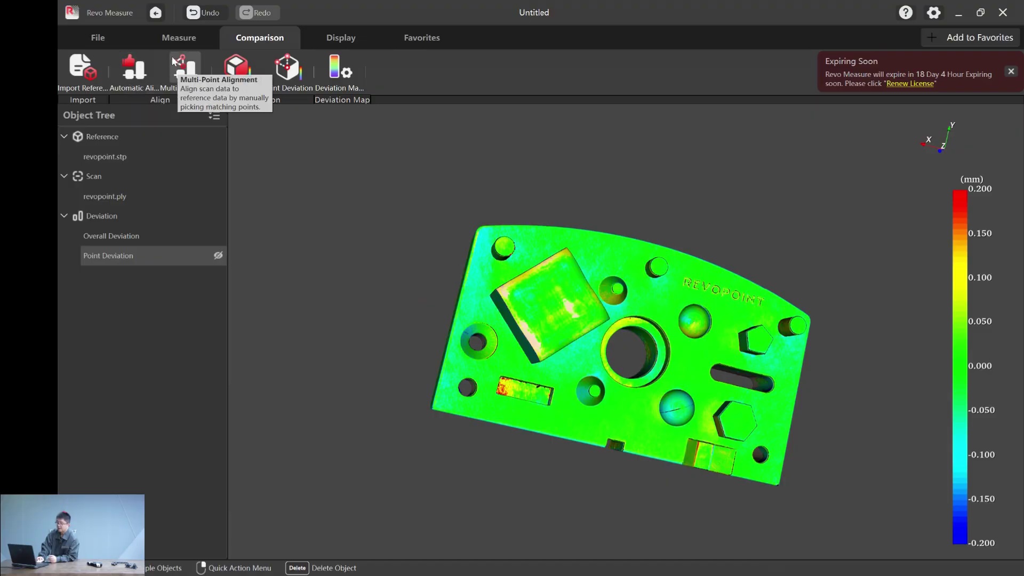
Create a circle feature with the Create from CAD selection mode on the top rim of the cylinder midway along the curved edge
click(176, 39)
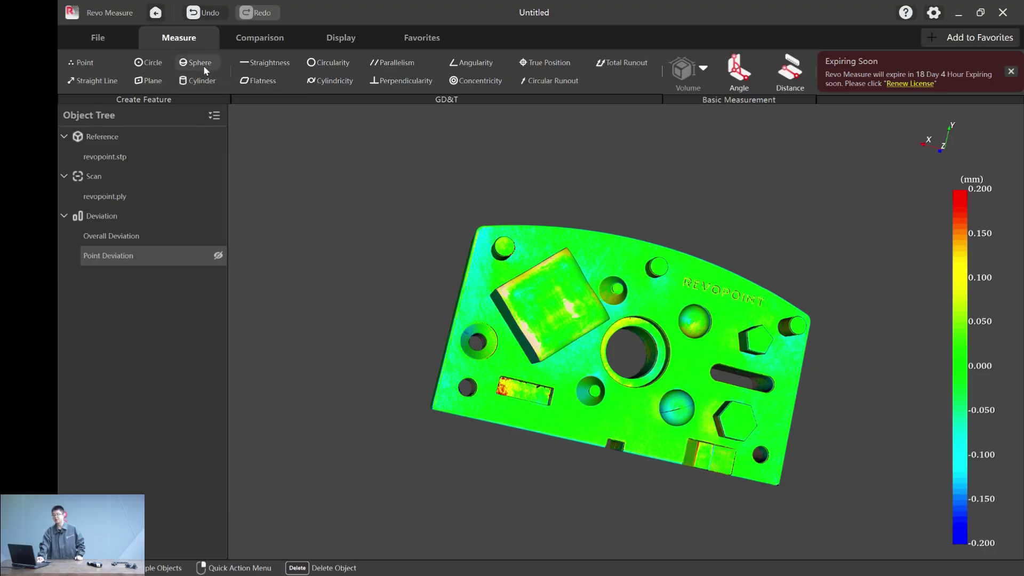
click(152, 63)
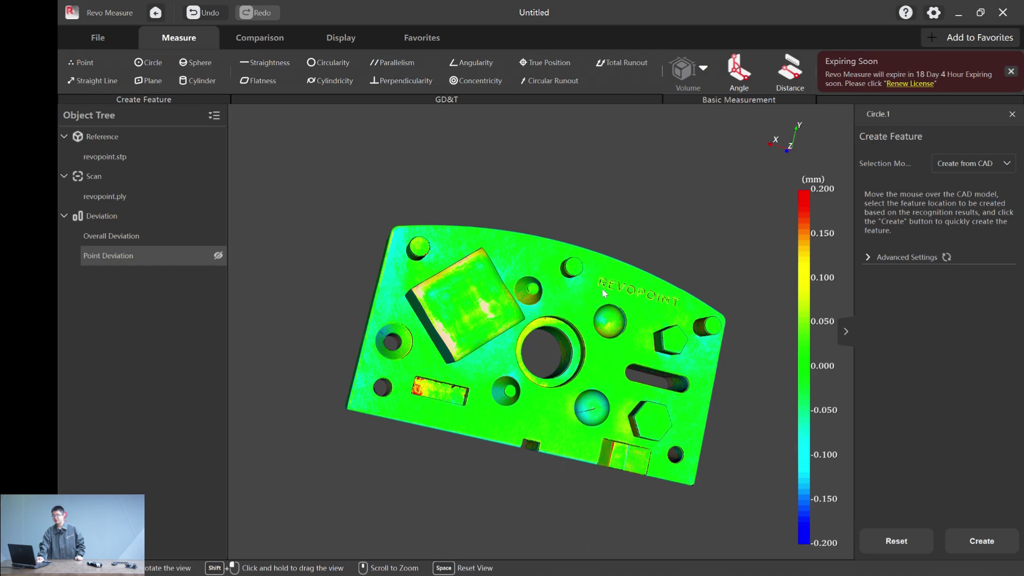
scroll(608, 280, down, 5)
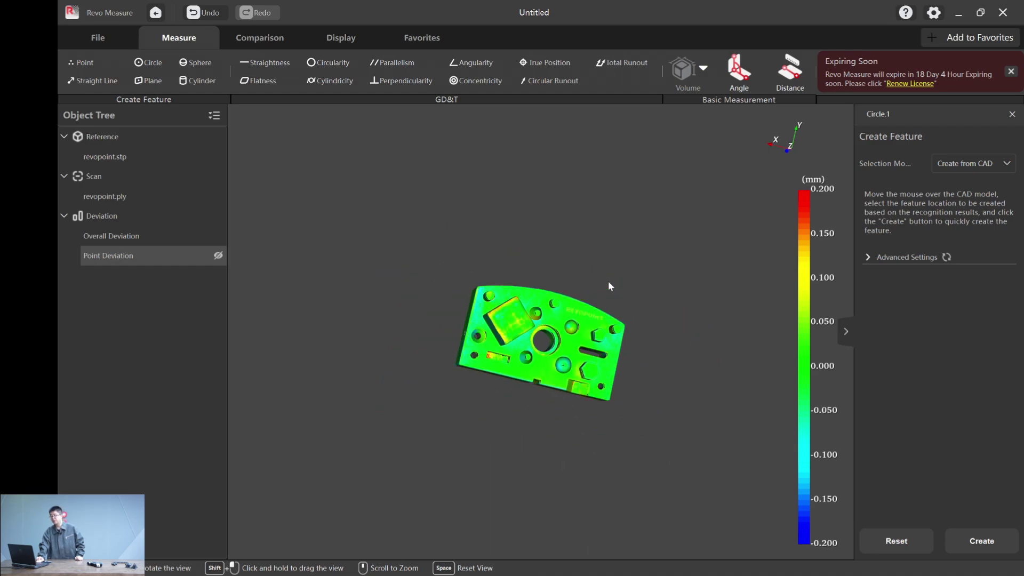
scroll(608, 281, up, 5)
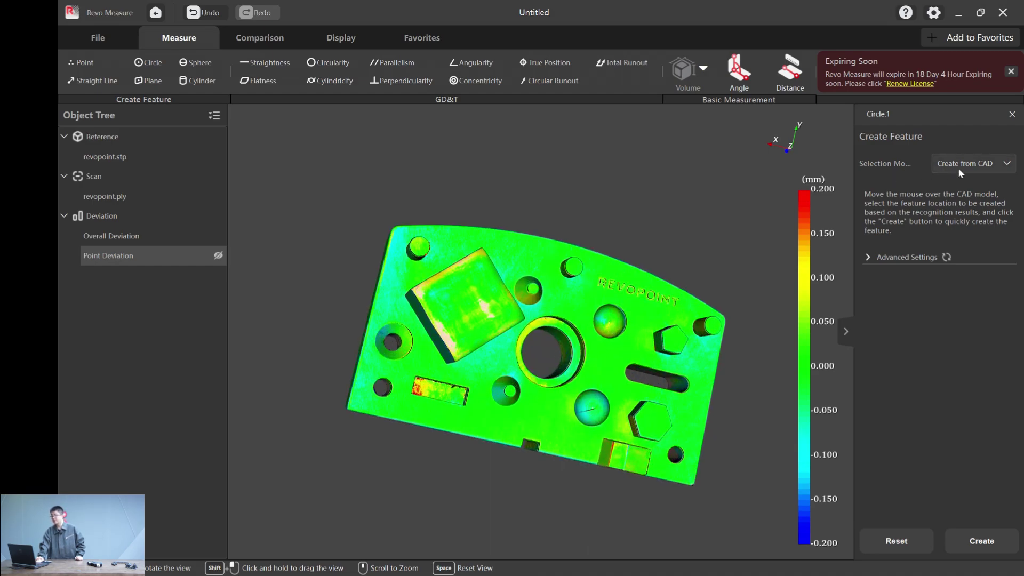
click(991, 167)
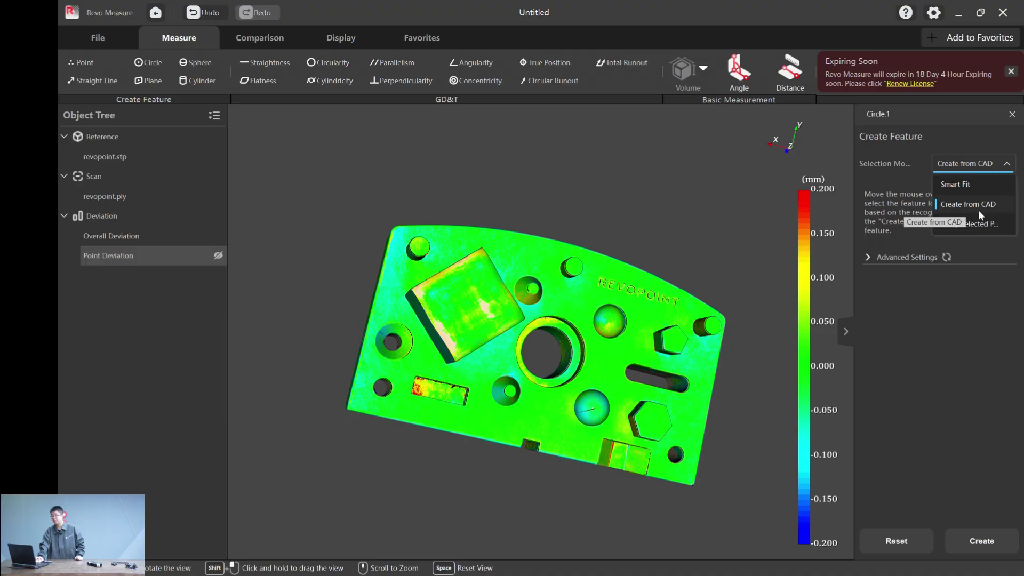
click(949, 209)
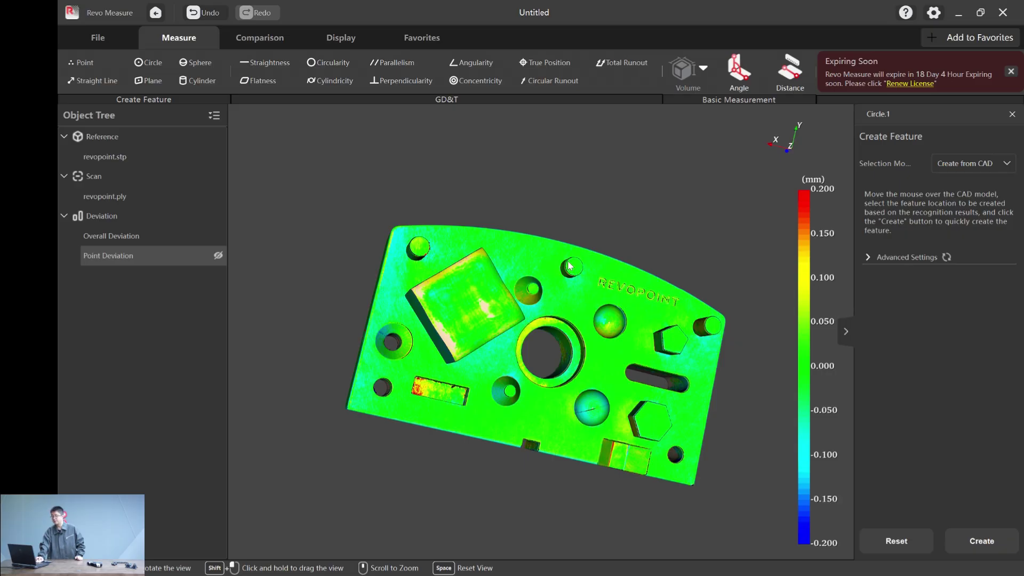
click(575, 263)
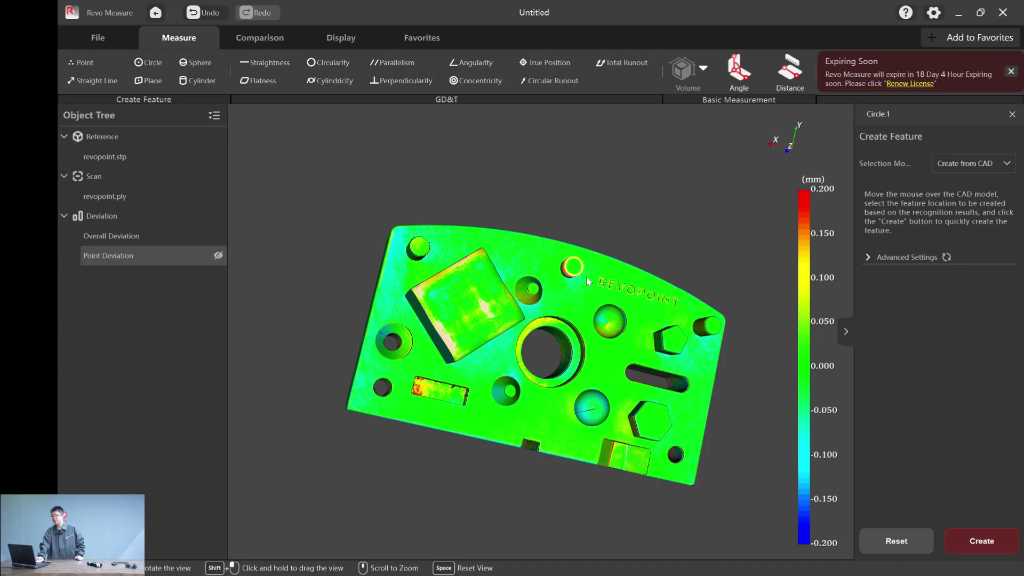
click(962, 546)
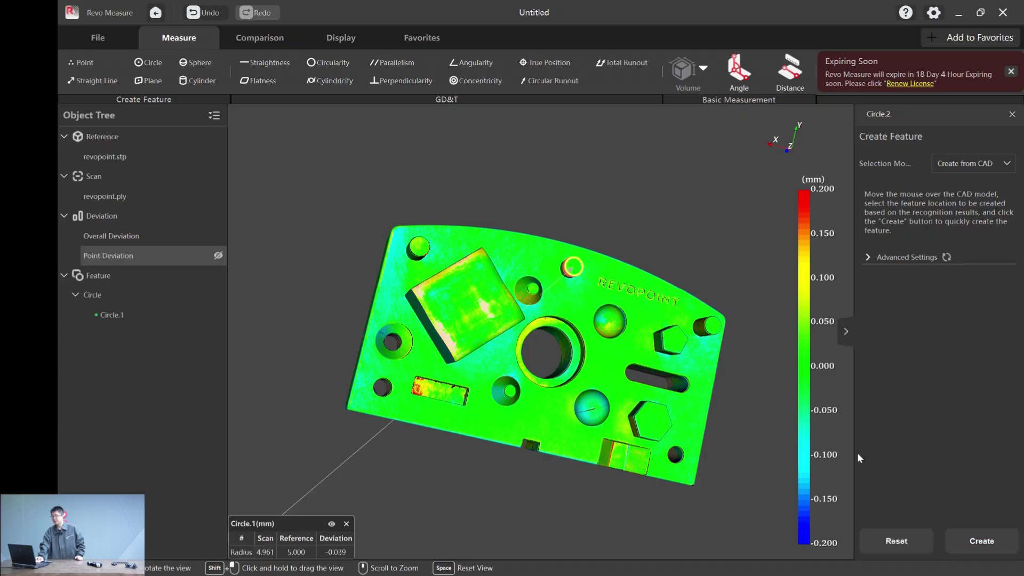
Create circle features from CAD on the outer rim of the large central hole and on the cylinder beside the REVOPOINT text's end, and close the tool
click(570, 328)
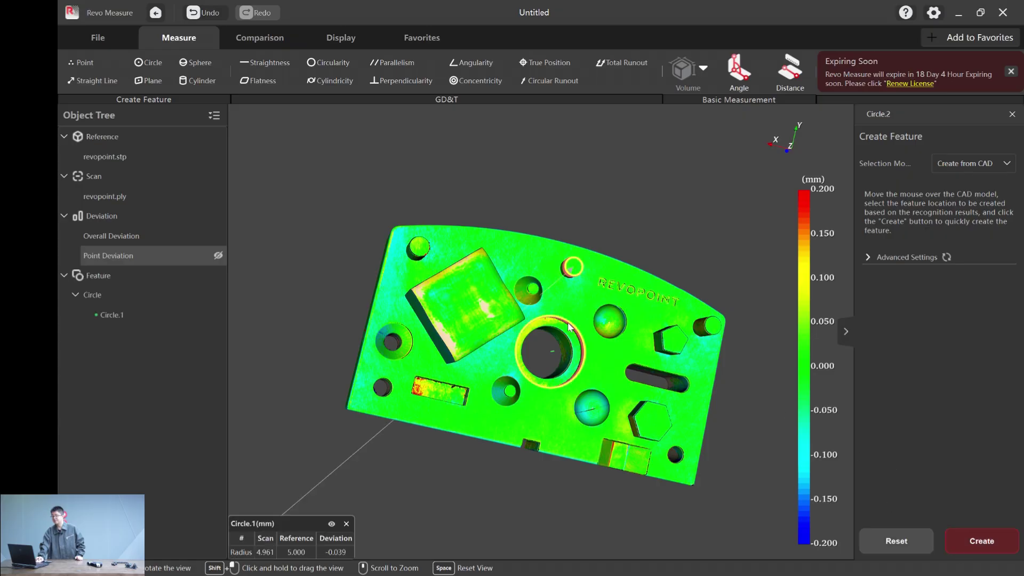
click(965, 555)
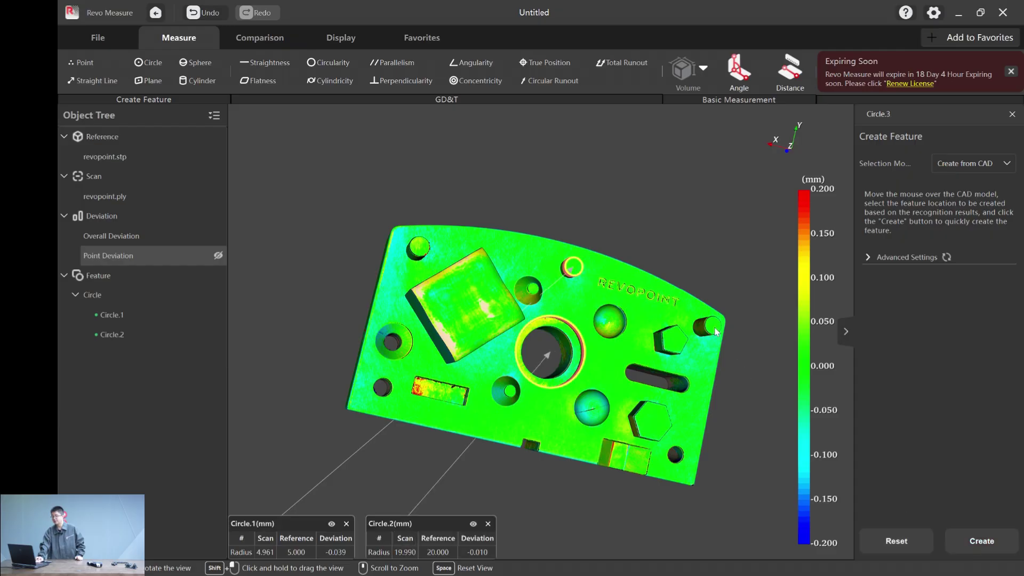
click(713, 323)
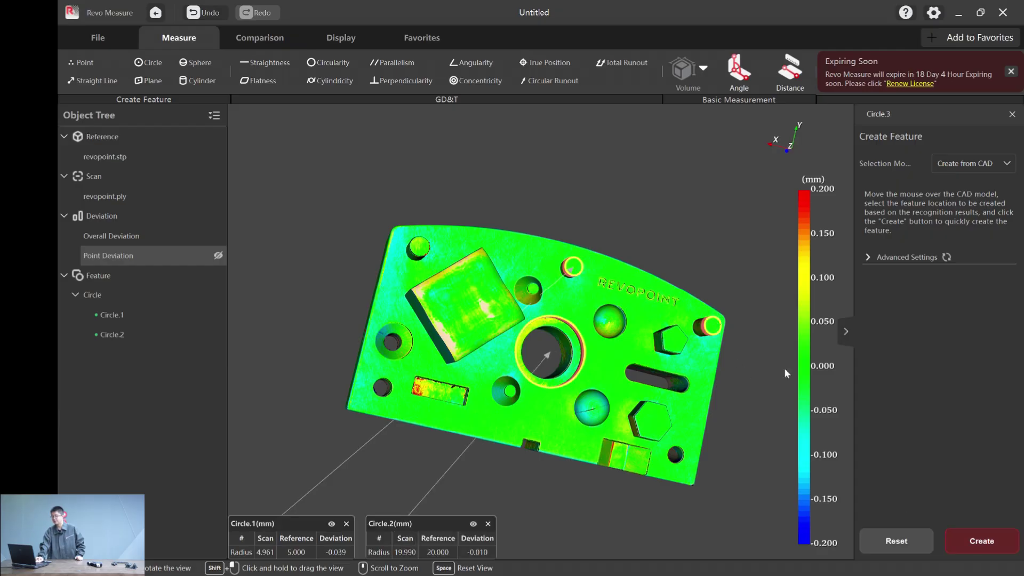
click(949, 531)
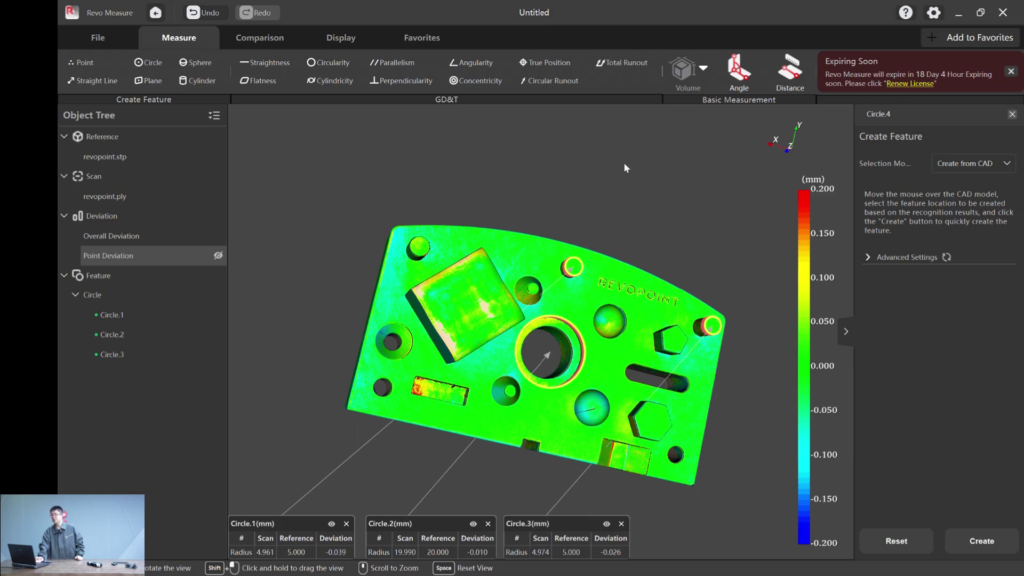
key(Escape)
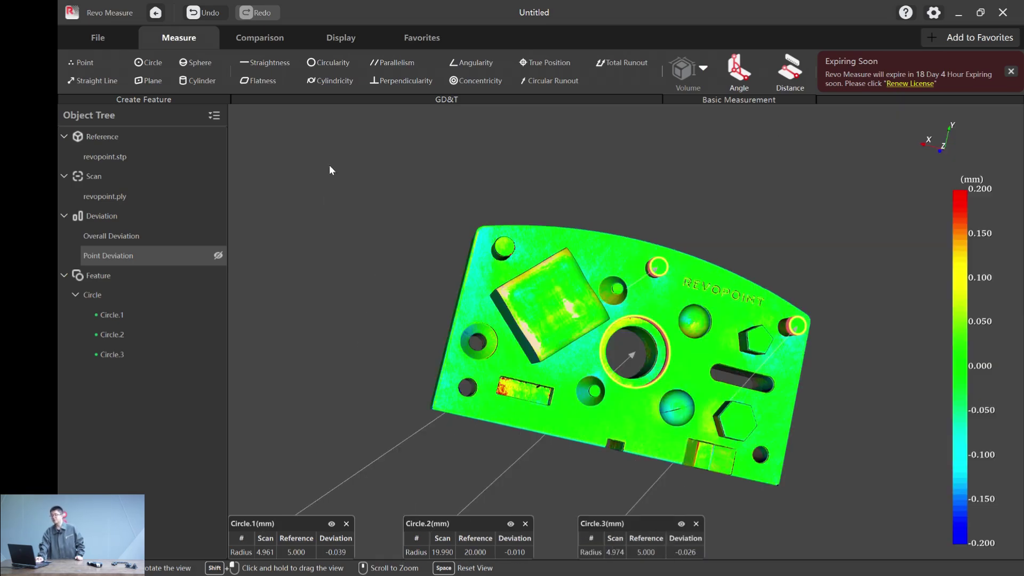
Measure the circularity of Circle.2 with a tolerance of 0.2 mm, and close the Circularity tool
click(329, 65)
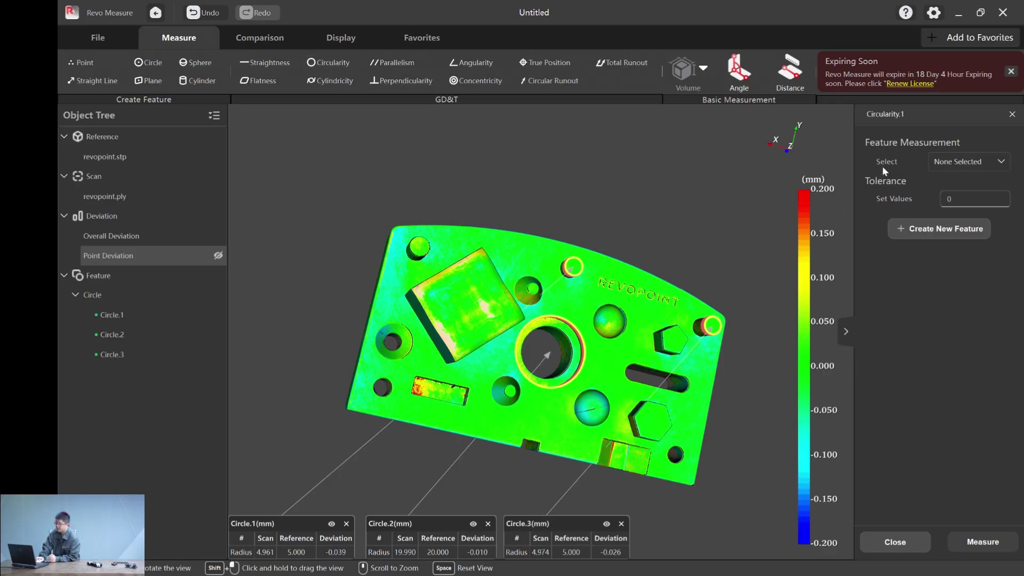
click(954, 162)
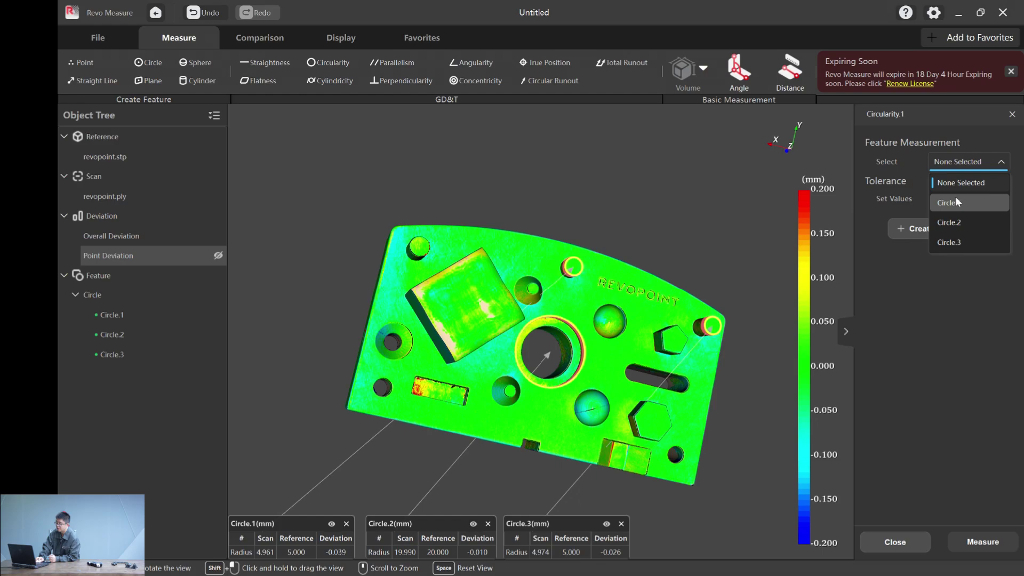
click(954, 222)
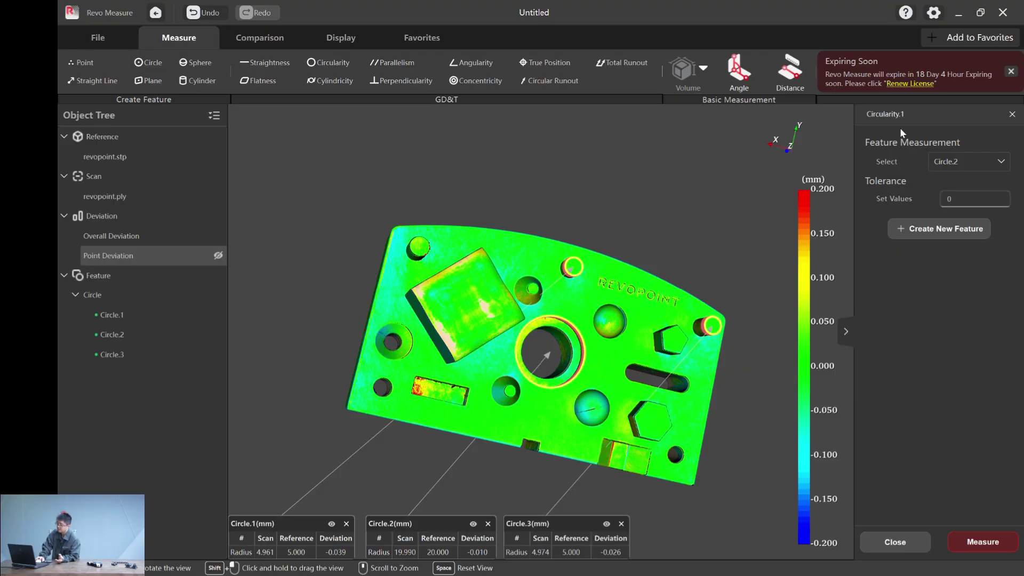
click(988, 198)
text(0.)
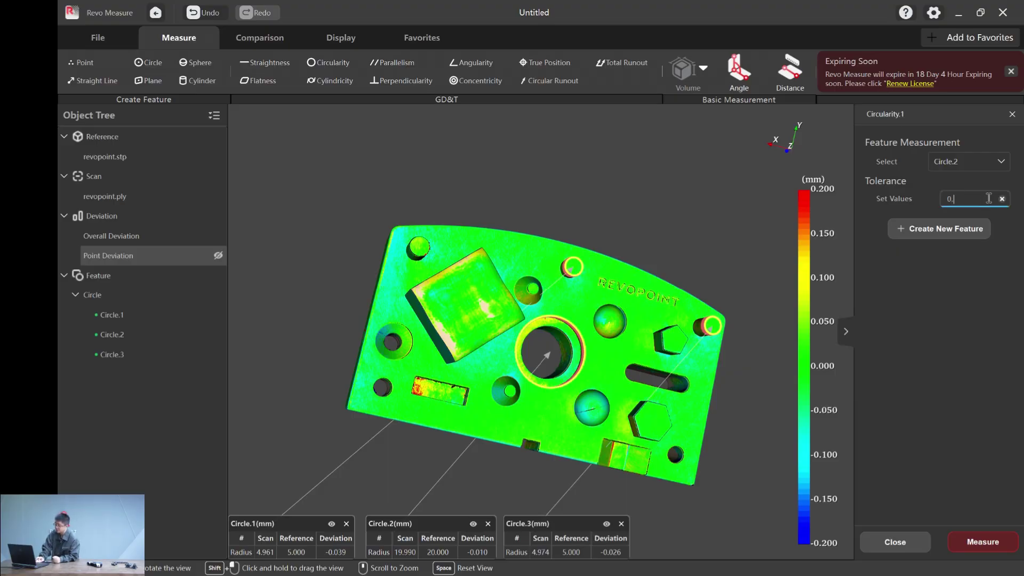
text(2)
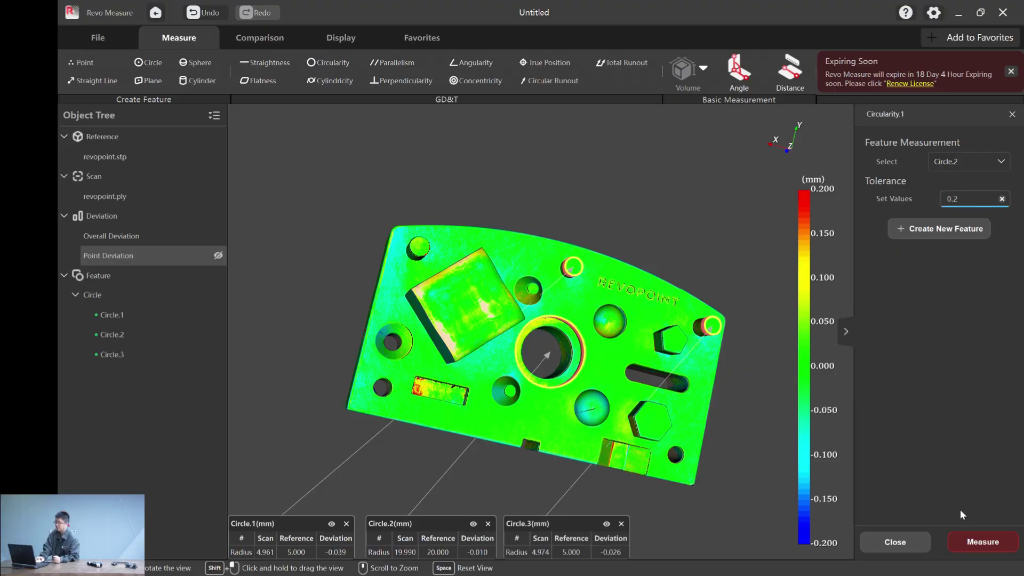
click(982, 541)
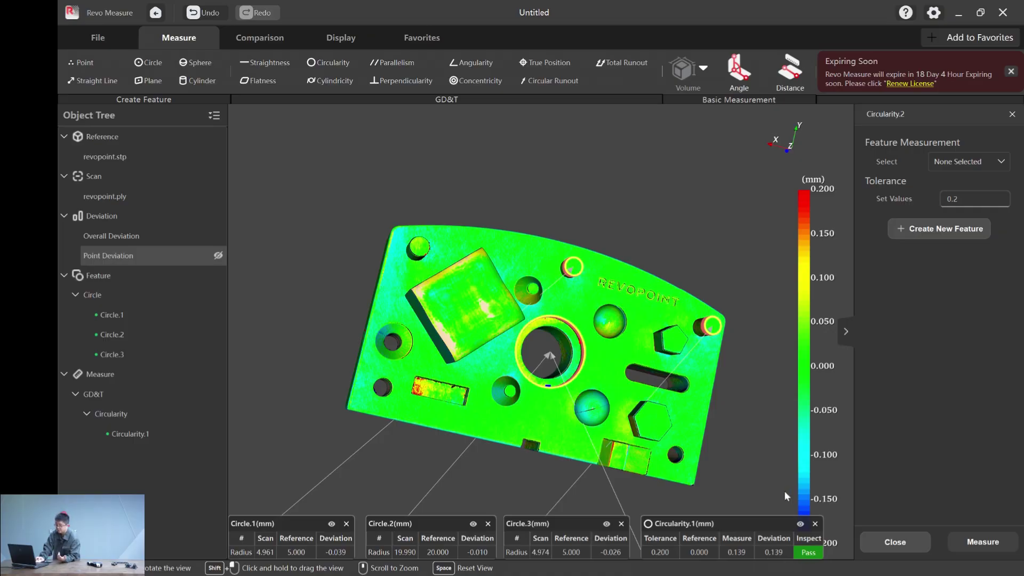
click(1012, 115)
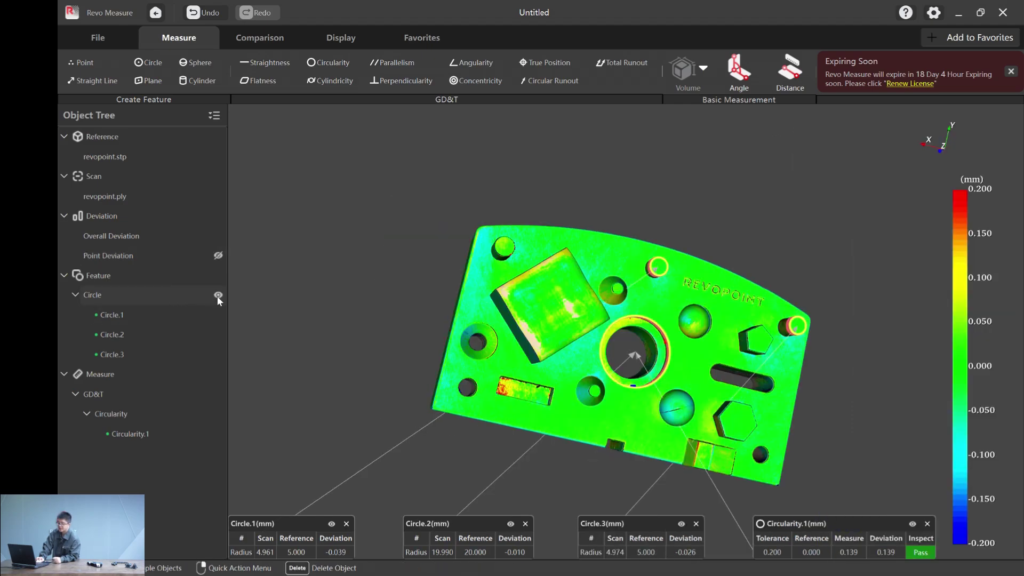
Hide all circle features and the circularity result
click(218, 296)
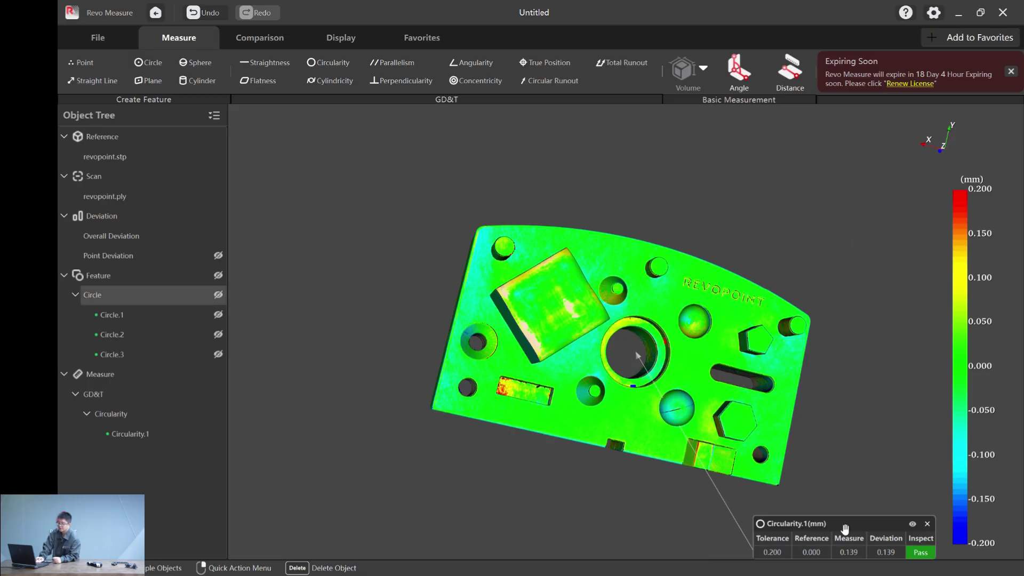
click(913, 523)
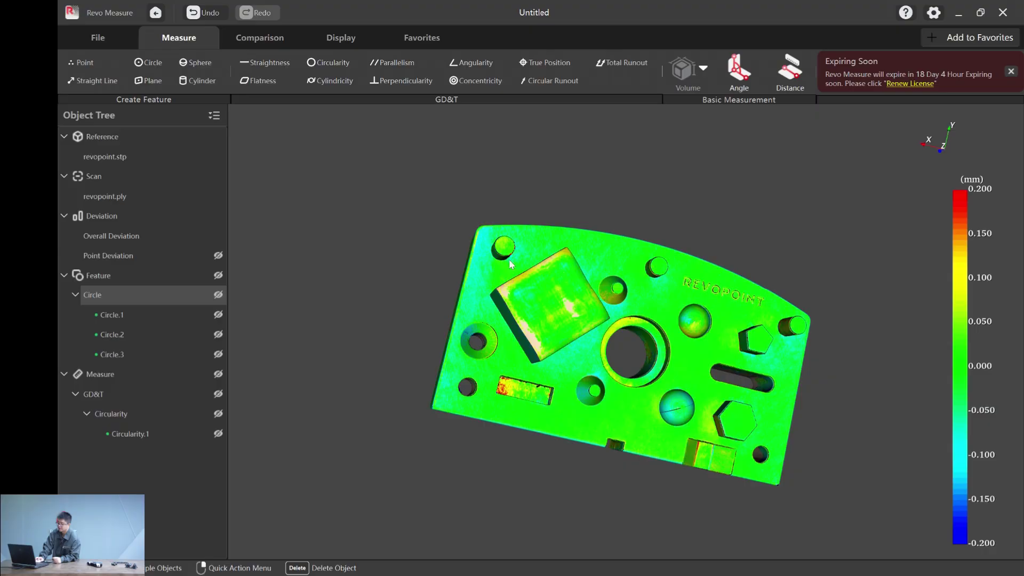
Create a plane feature on the part's large top face using the Create from CAD selection mode
drag(563, 346, 237, 270)
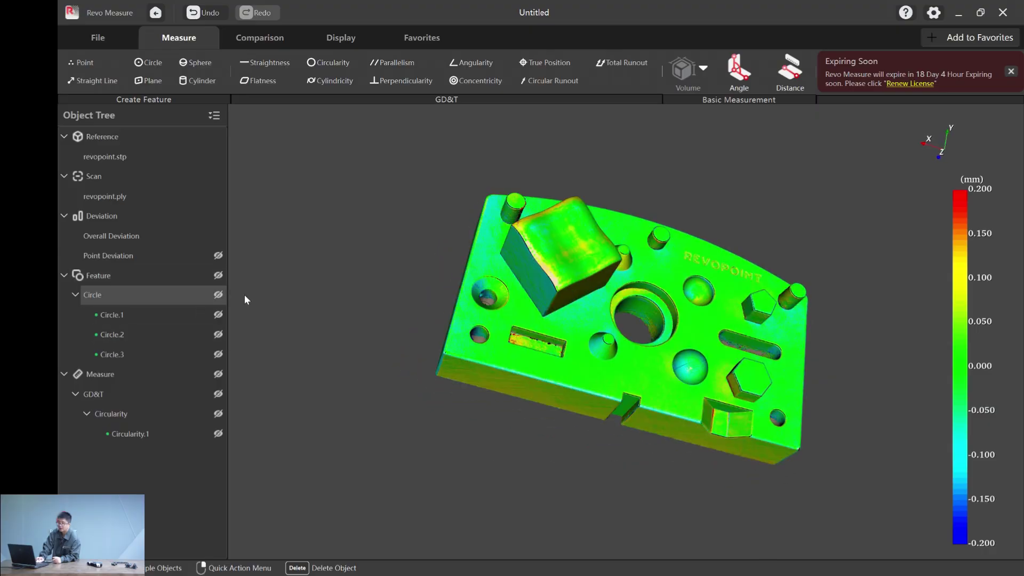
drag(470, 221, 368, 214)
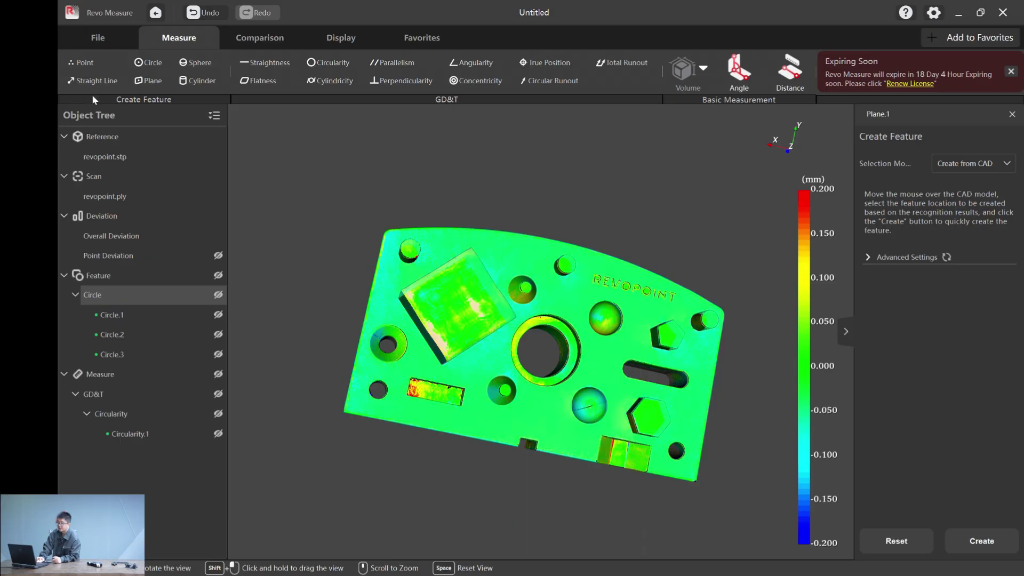
click(569, 304)
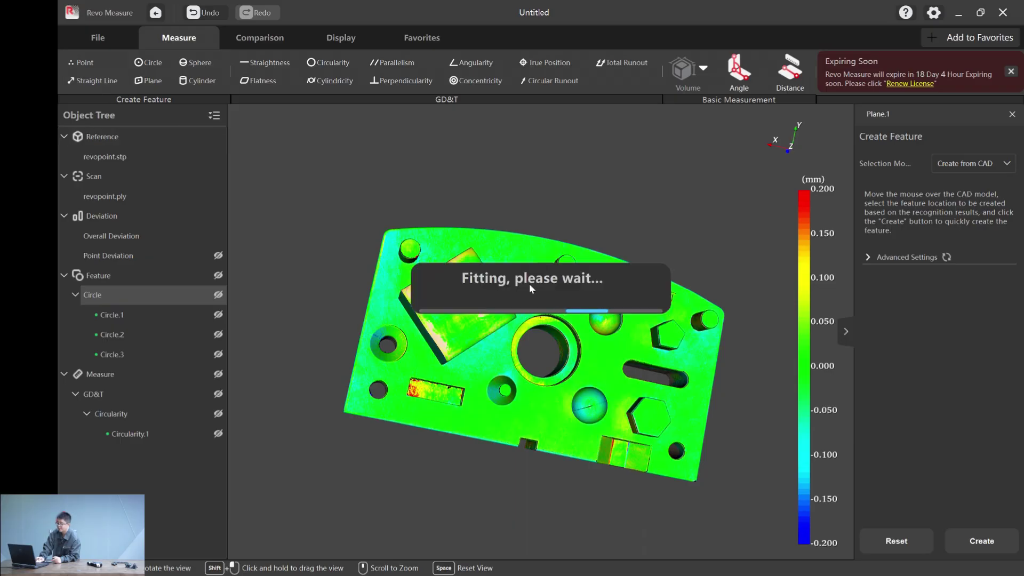
click(973, 548)
Create plane features from CAD on the two long side faces separated by the notch
drag(612, 486, 385, 300)
click(403, 303)
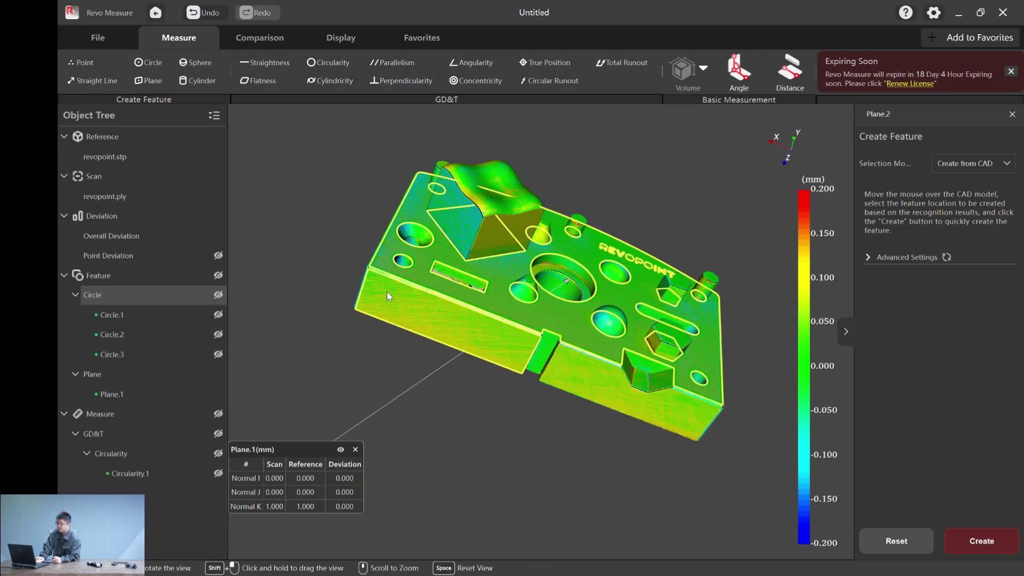
click(987, 549)
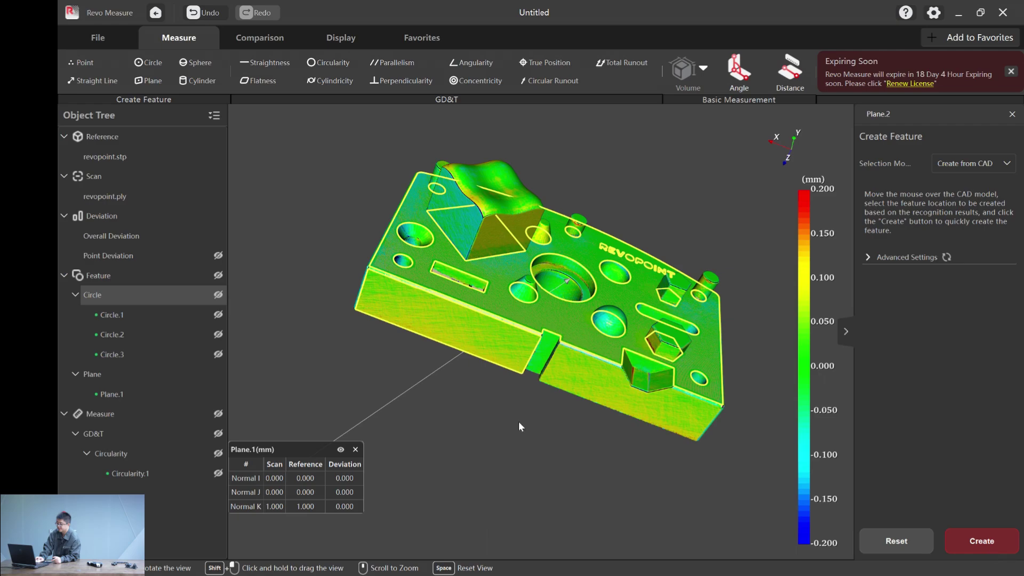
click(584, 379)
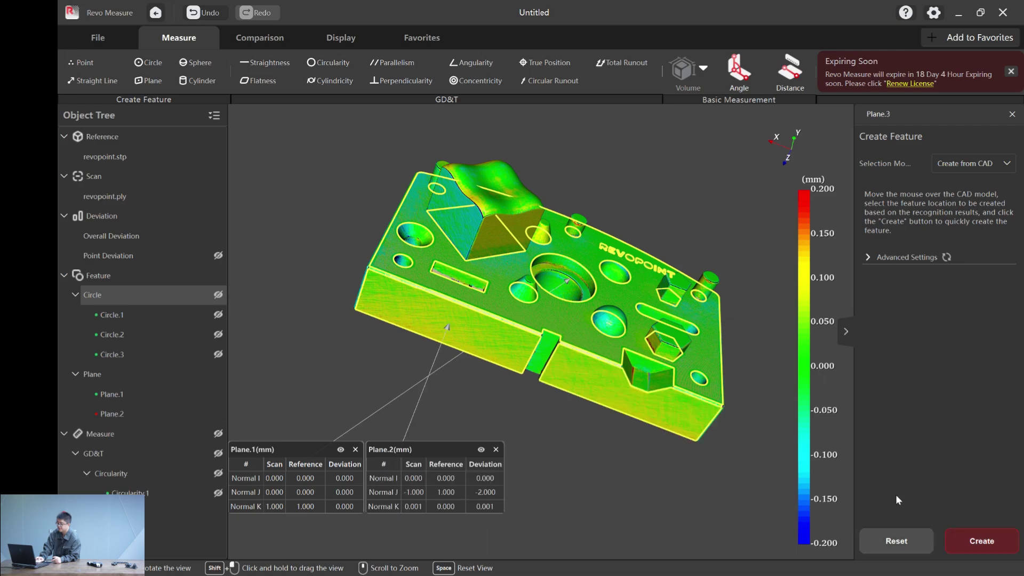
click(981, 541)
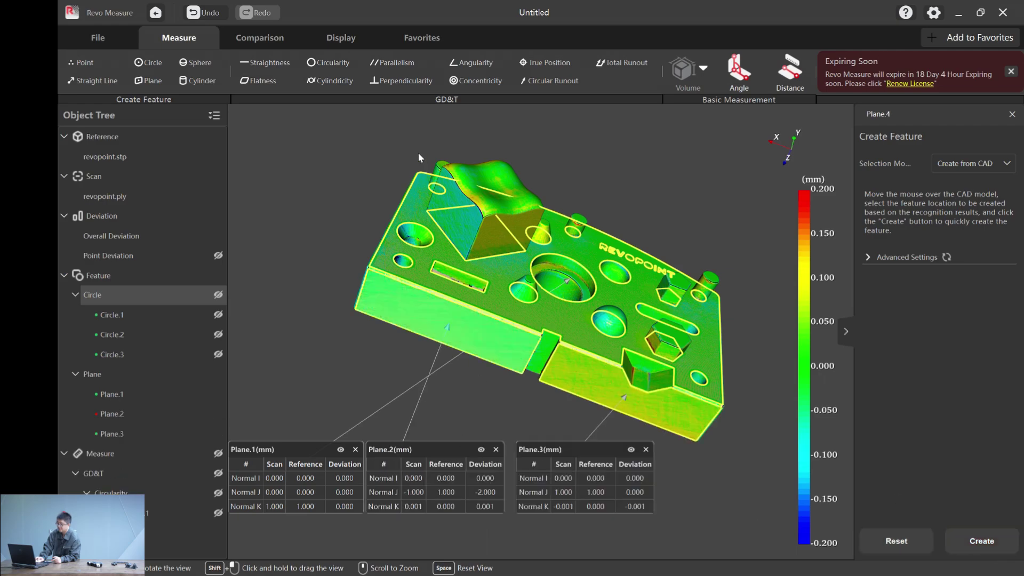
drag(418, 152, 402, 172)
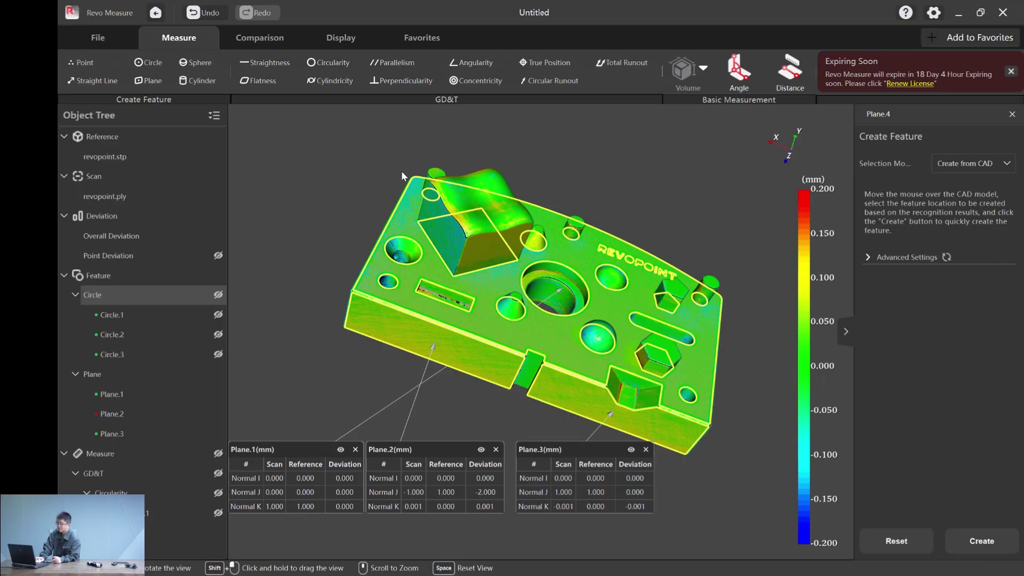
Start a Parallelism measurement with Plane.2 as the measured feature and check the available datums
click(400, 62)
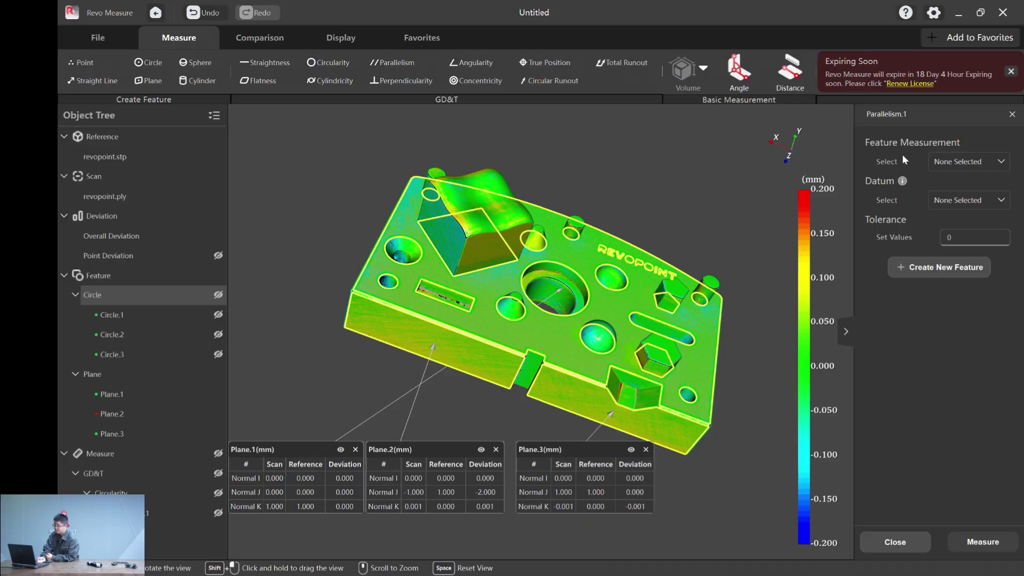
click(944, 159)
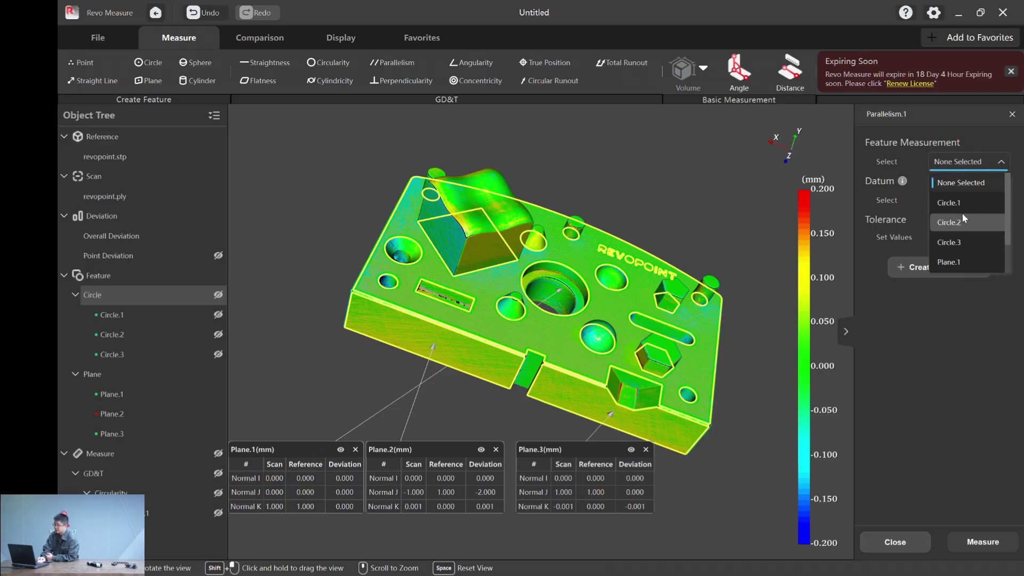
scroll(962, 219, down, 1)
click(960, 243)
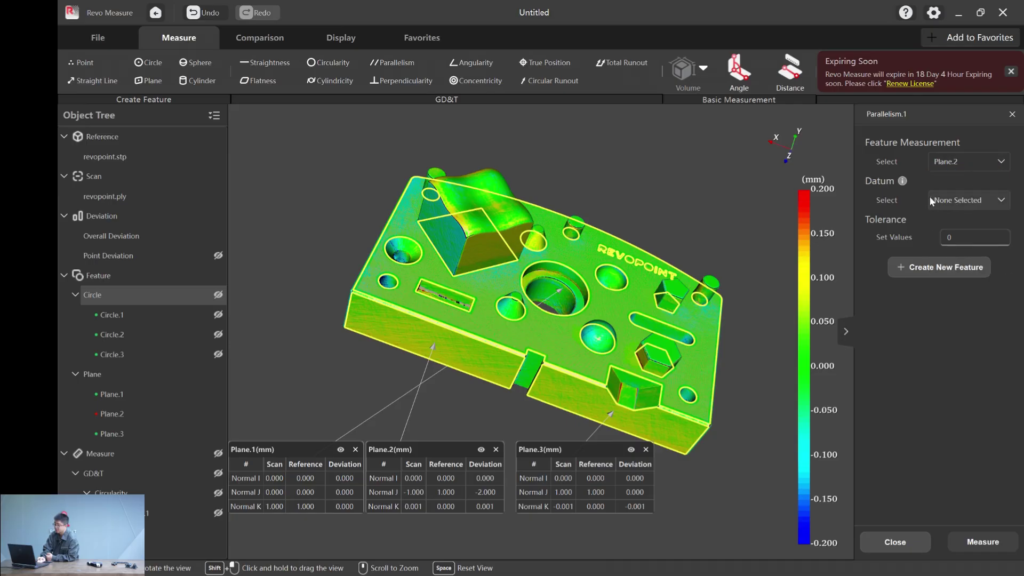
click(955, 196)
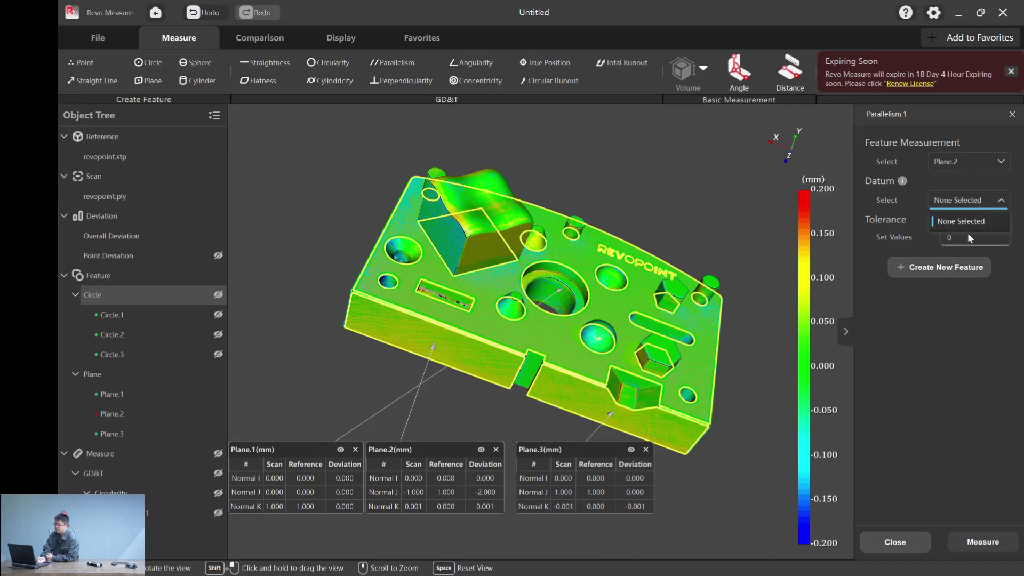
click(969, 203)
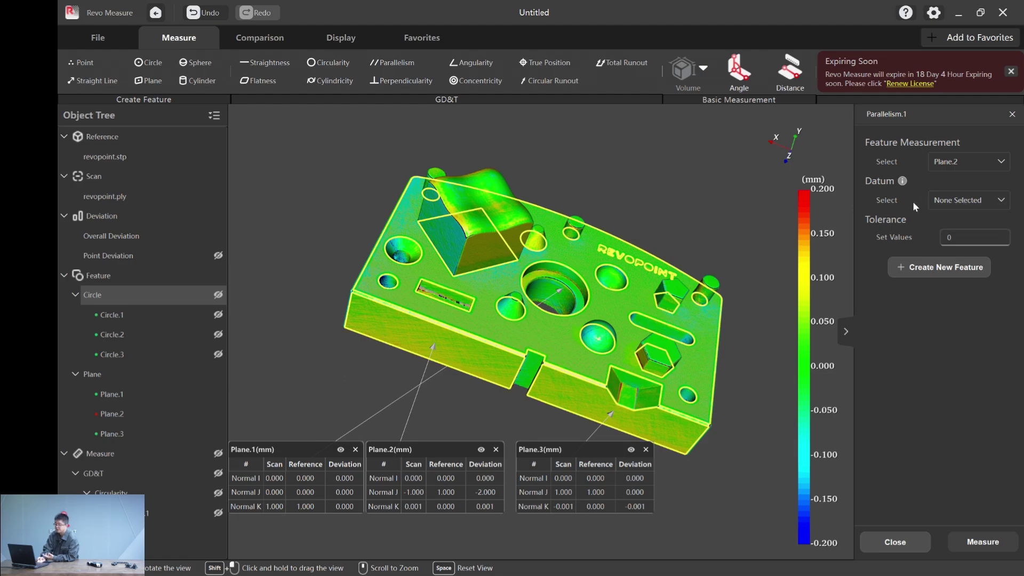
mouse_move(903, 184)
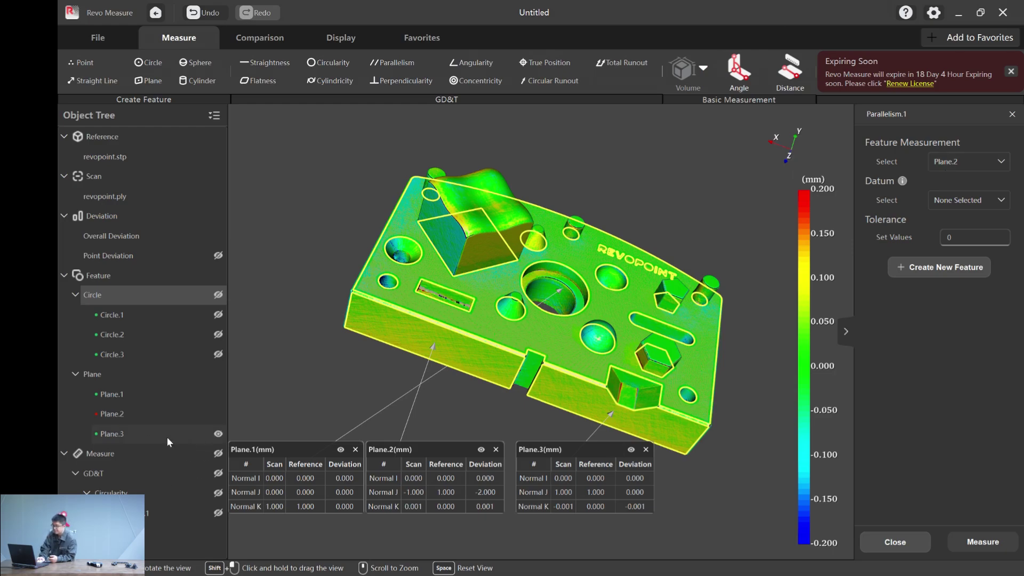
Set Plane.3 as datum X
right_click(140, 434)
mouse_move(186, 513)
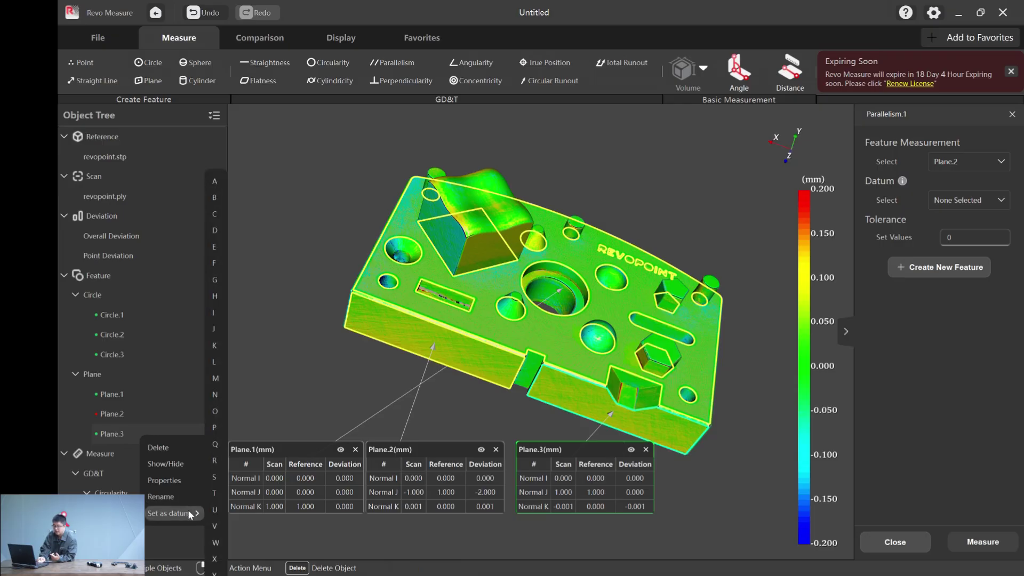
click(215, 559)
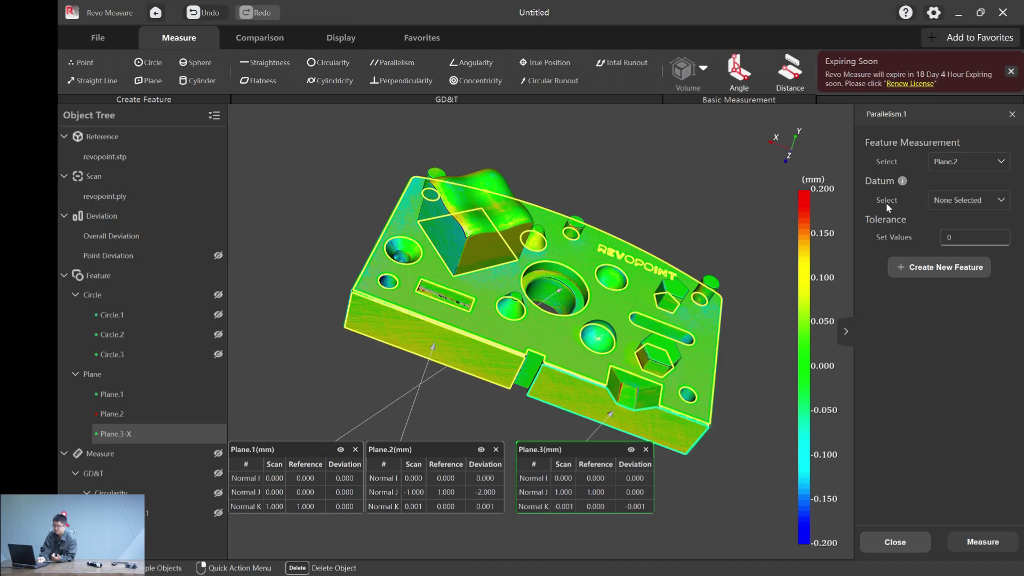
Measure the parallelism of Plane.2 against datum X with a tolerance of 0.2 mm, close the tool and hide the result
click(960, 200)
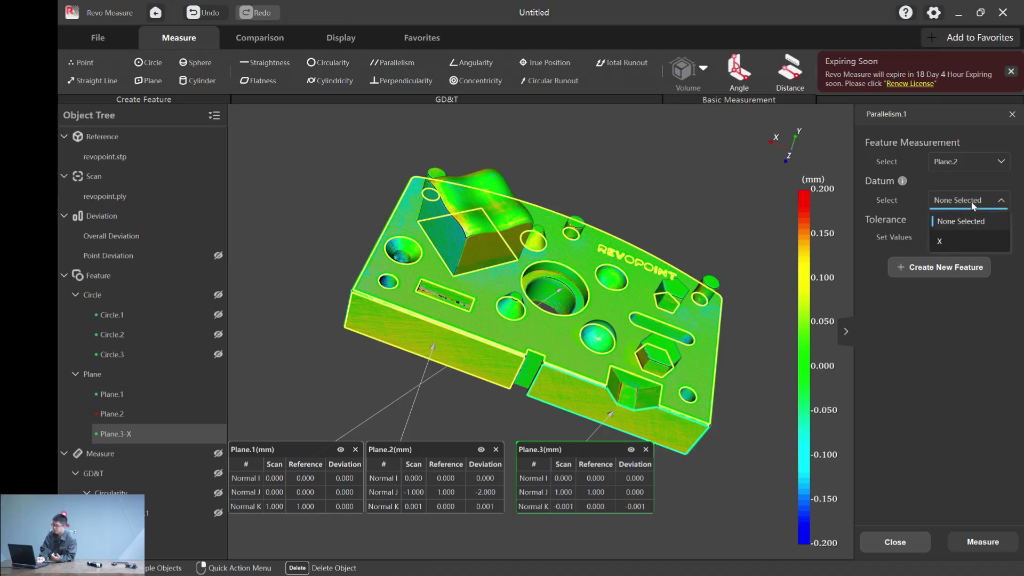
click(965, 238)
click(974, 239)
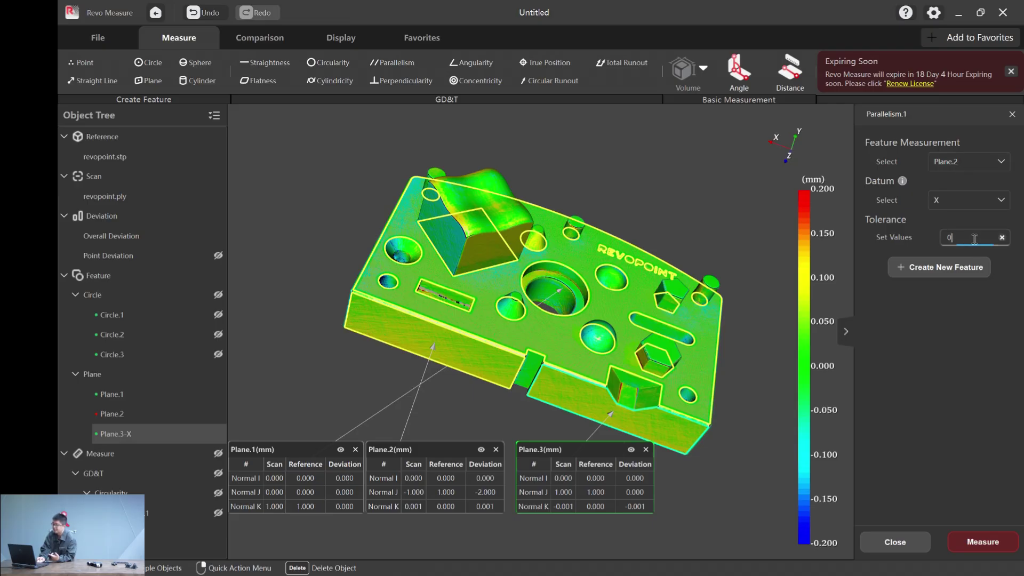
text(.2)
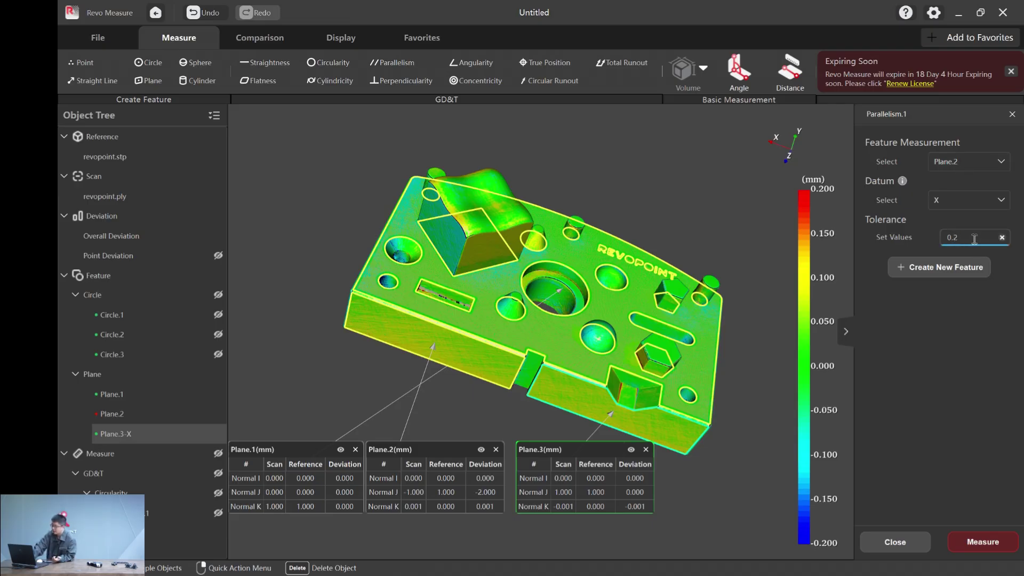
click(967, 351)
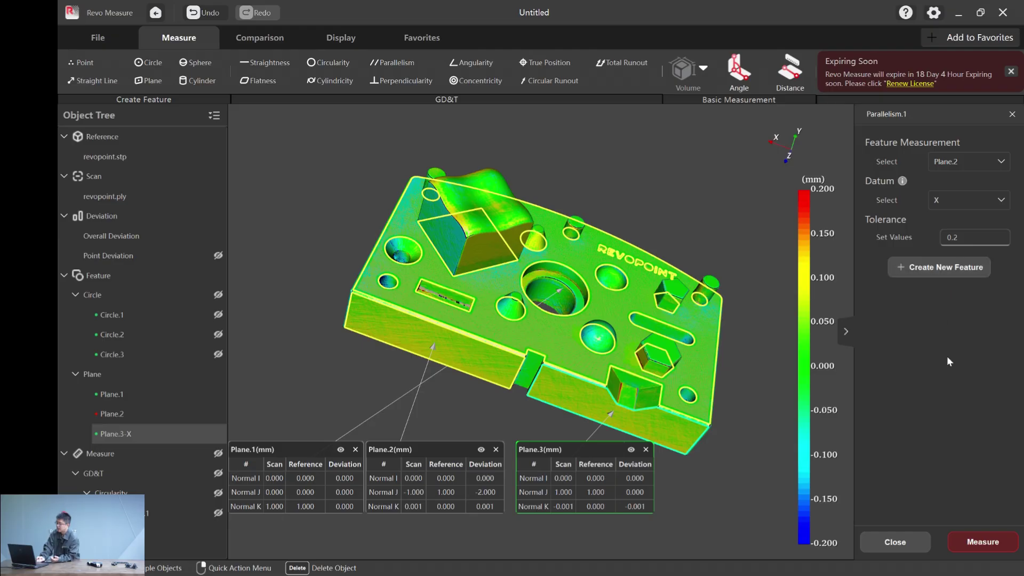
click(987, 542)
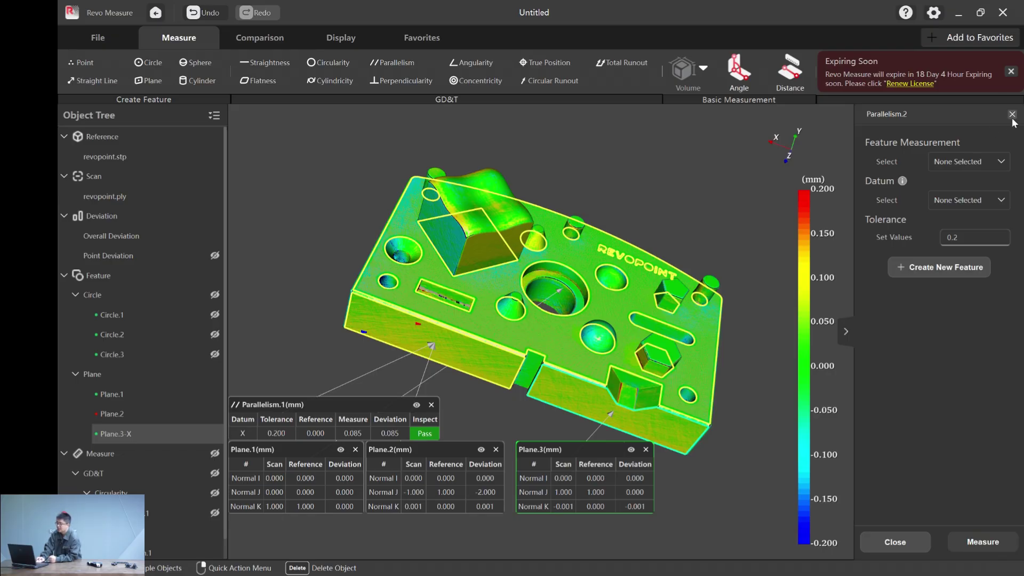
key(Escape)
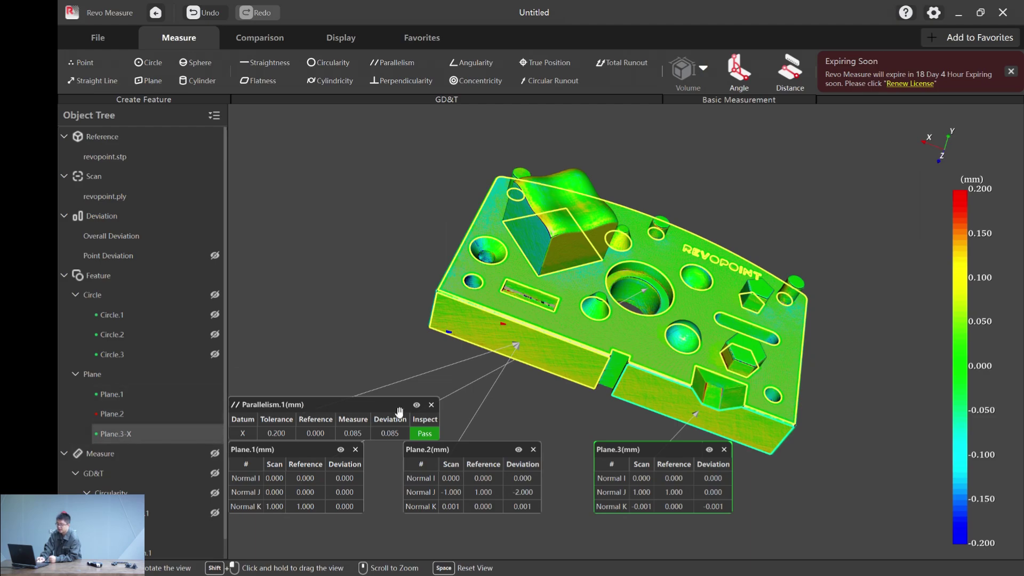
click(417, 406)
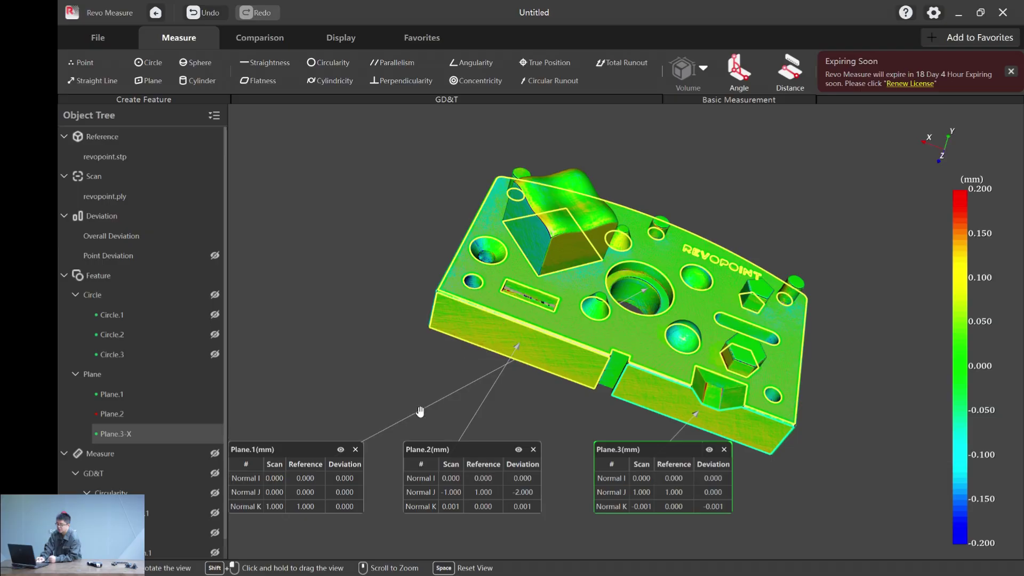
Start an Angularity measurement with Plane.1 as the measured feature and check the available datums
click(462, 63)
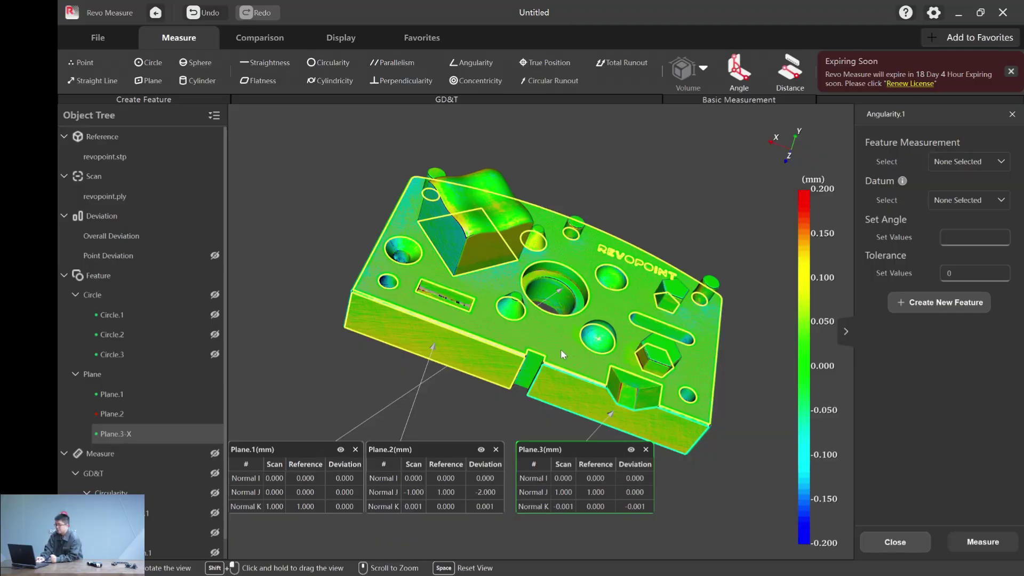
click(983, 158)
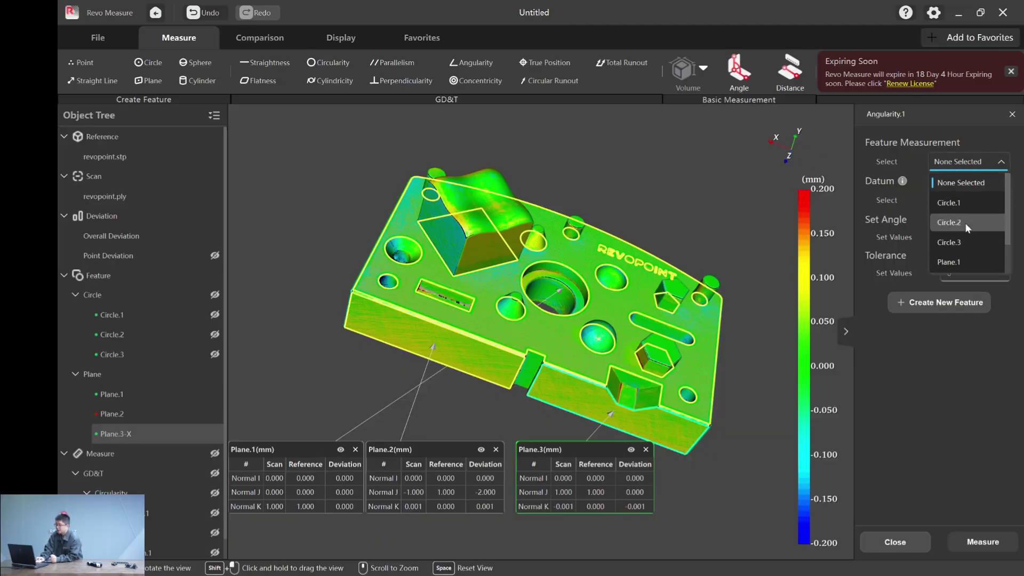
click(965, 259)
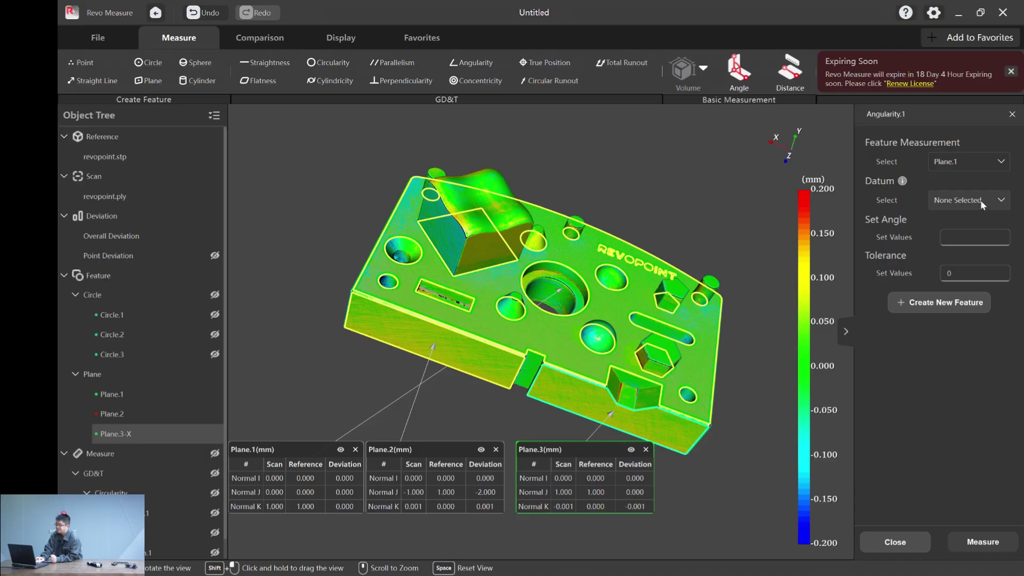
click(984, 202)
click(982, 204)
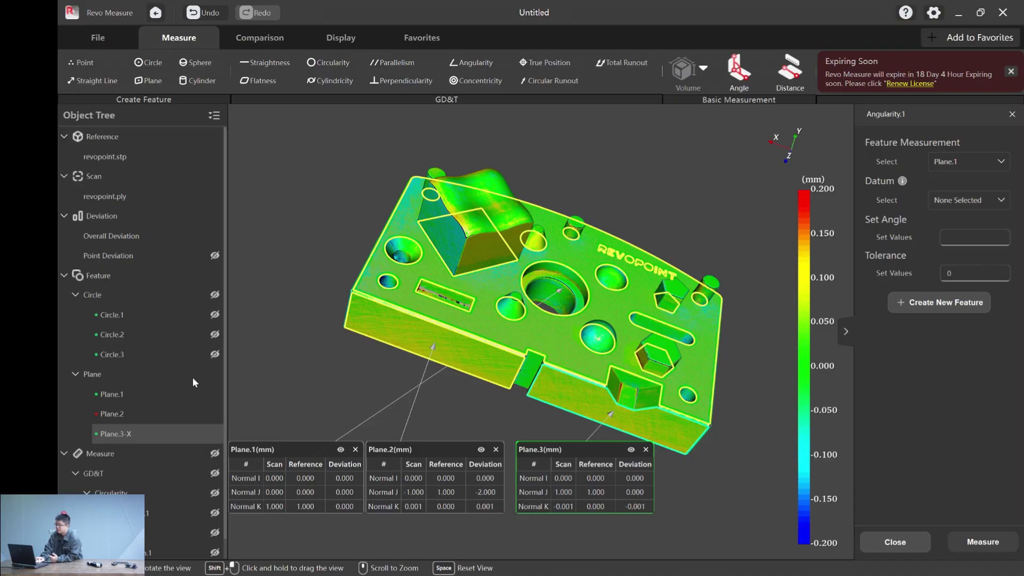
Set Plane.2 as datum Y
right_click(147, 417)
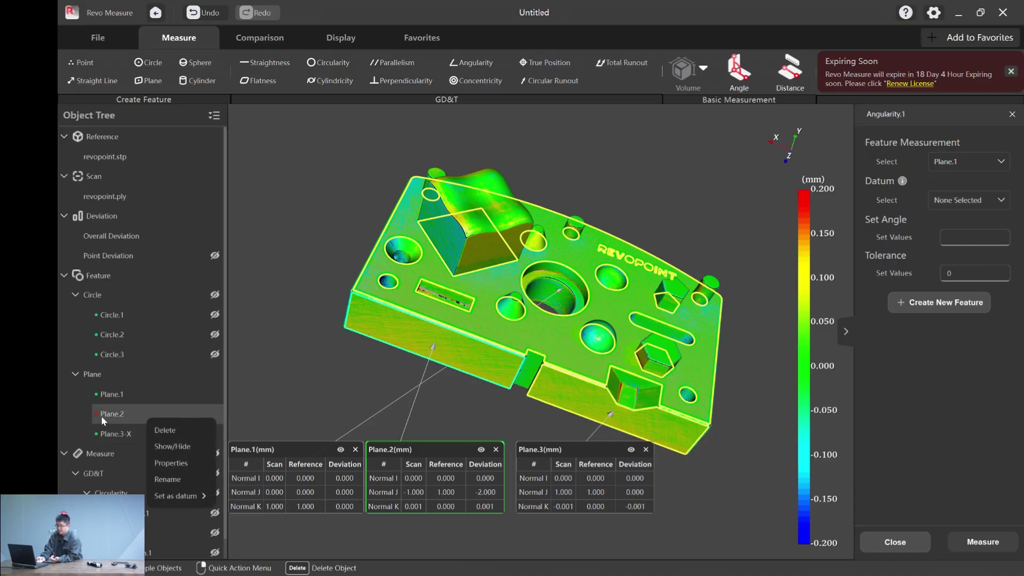
mouse_move(203, 494)
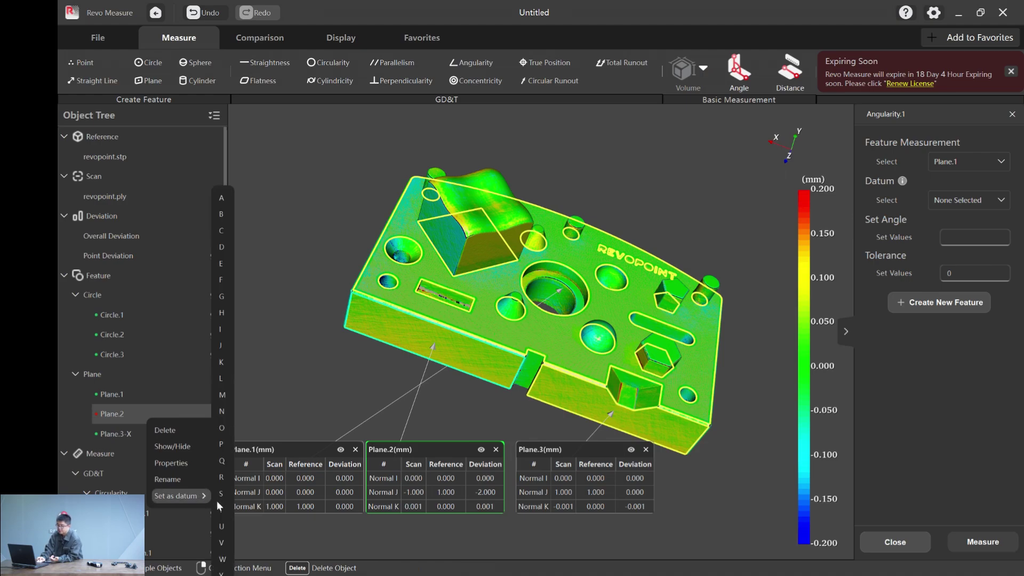
click(222, 571)
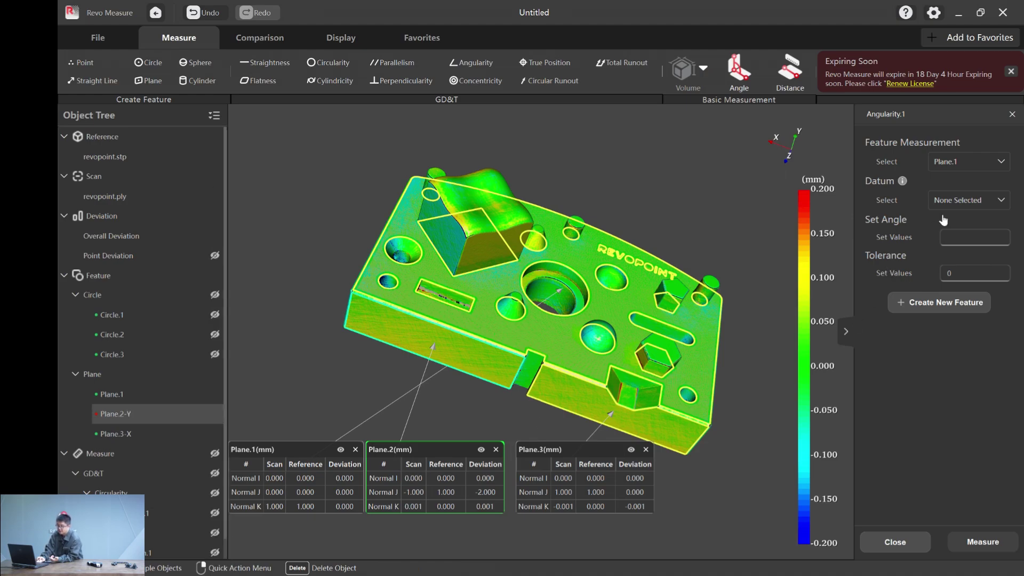
Measure the angularity of Plane.1 against datum Y with a tolerance of 0.2 mm
click(969, 202)
click(953, 257)
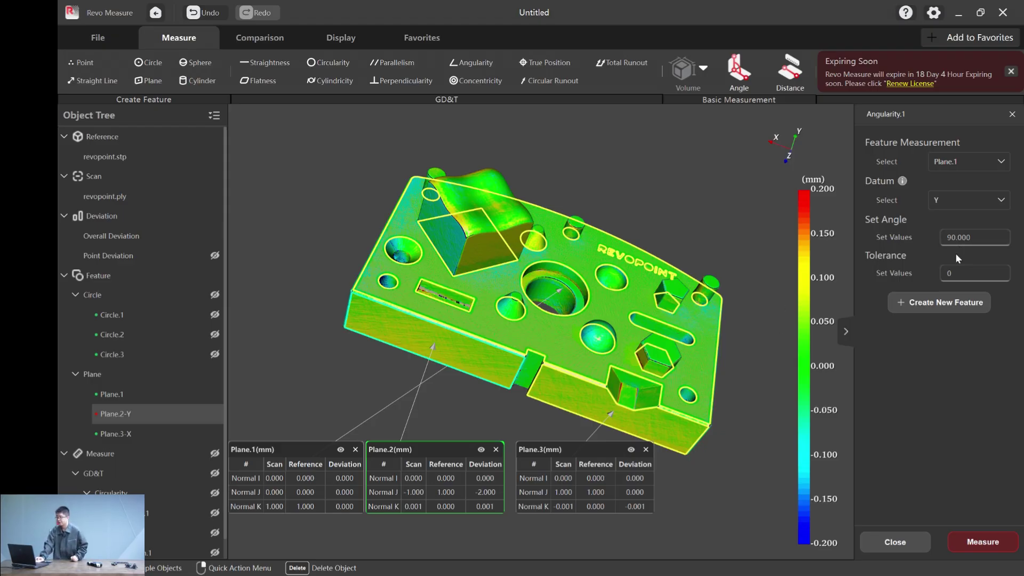
click(959, 276)
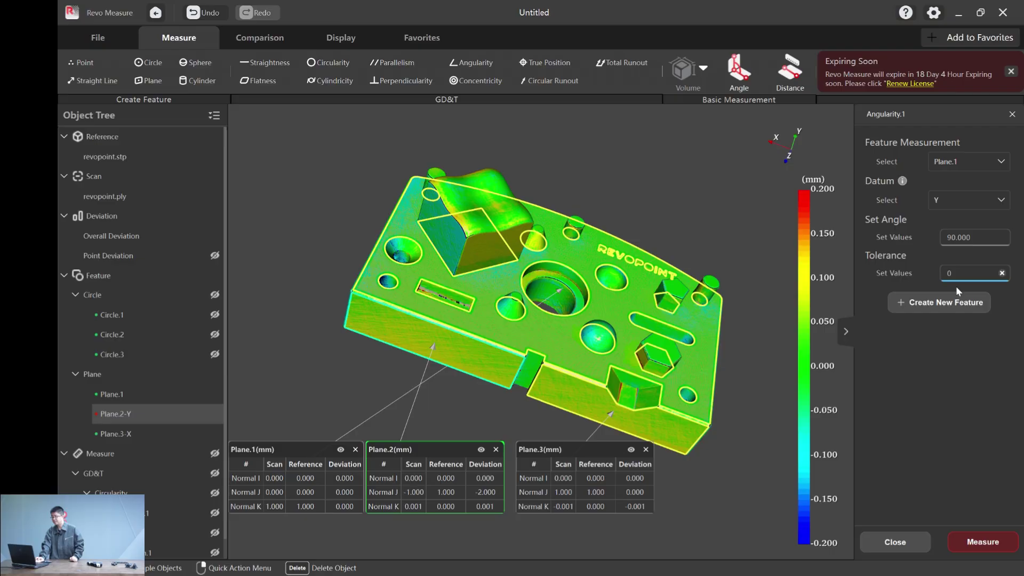
text(.2)
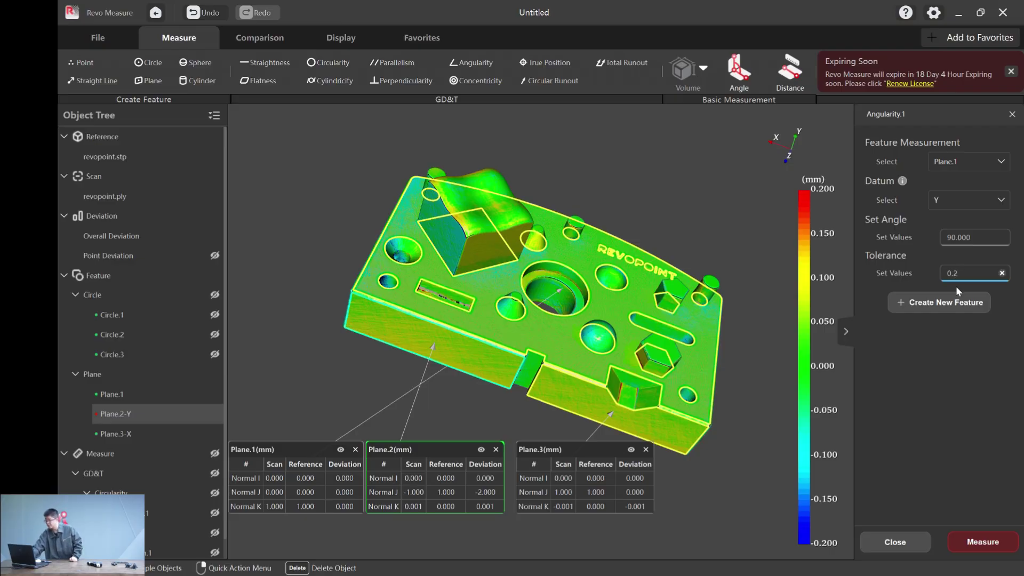
click(950, 338)
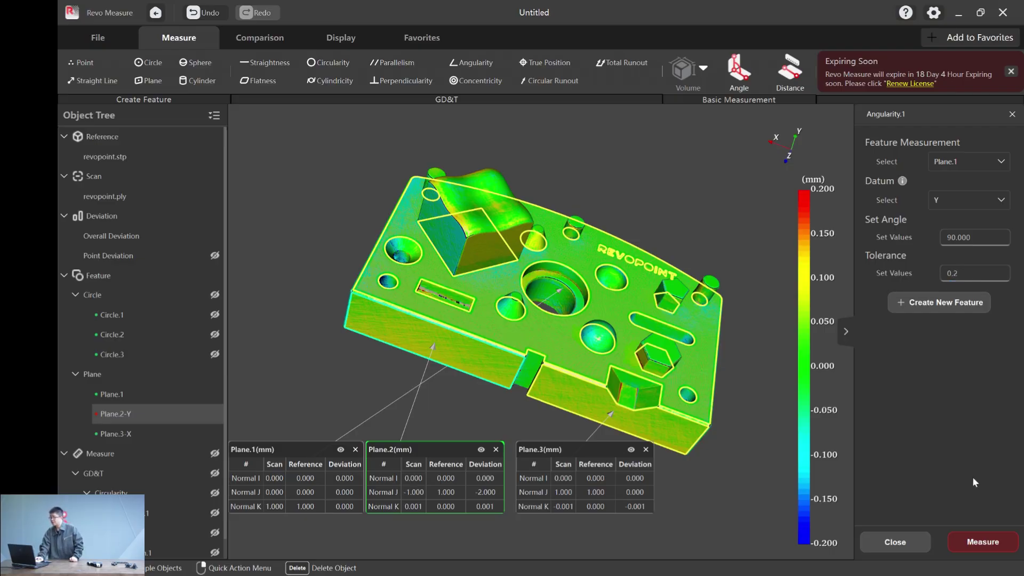
click(983, 541)
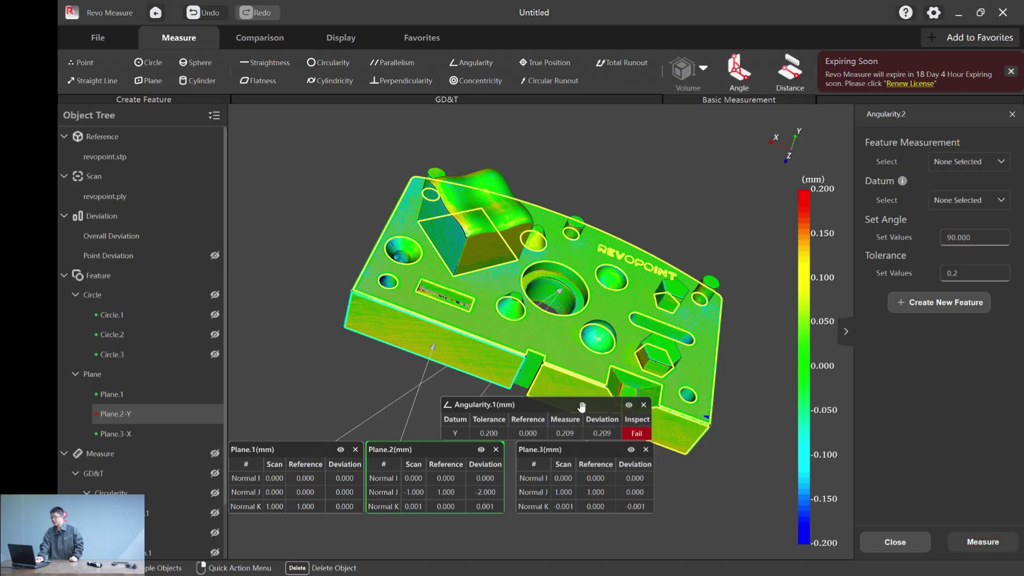
Move the first angularity table aside and measure the angularity of Plane.1 against datum X at 90° with a 0.2 mm tolerance
drag(581, 407, 372, 404)
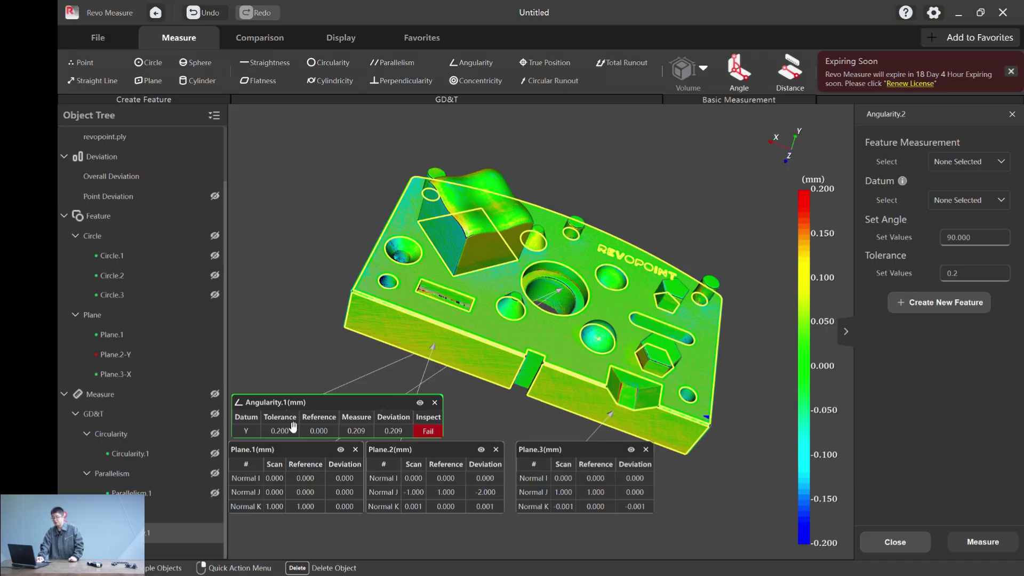
click(968, 161)
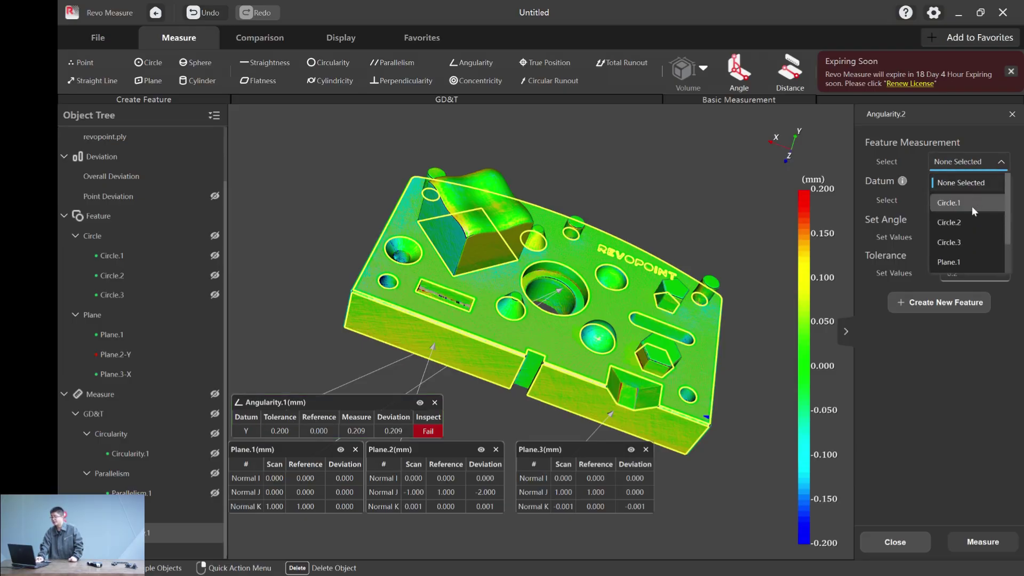
click(964, 266)
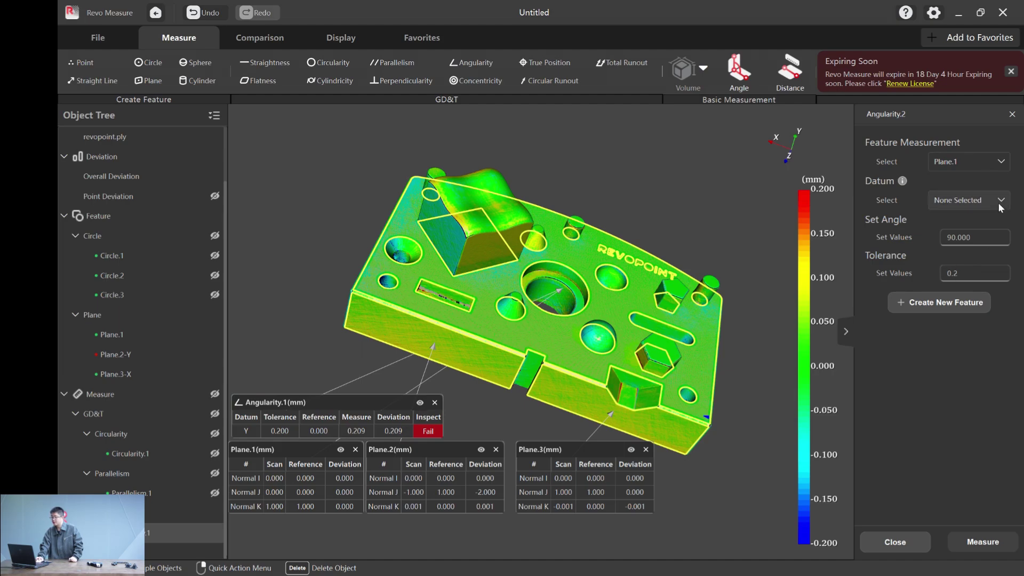
click(997, 201)
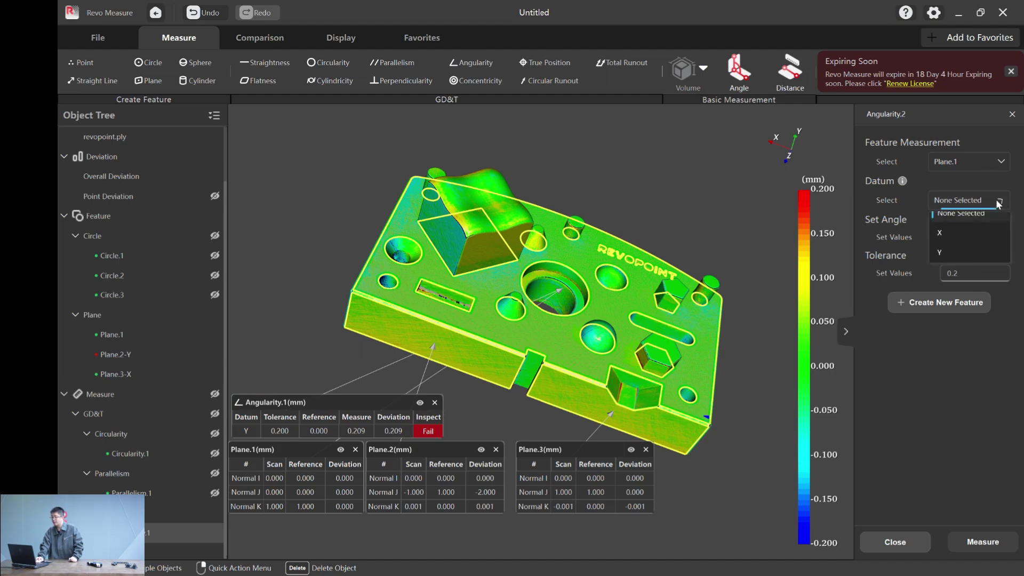
click(956, 245)
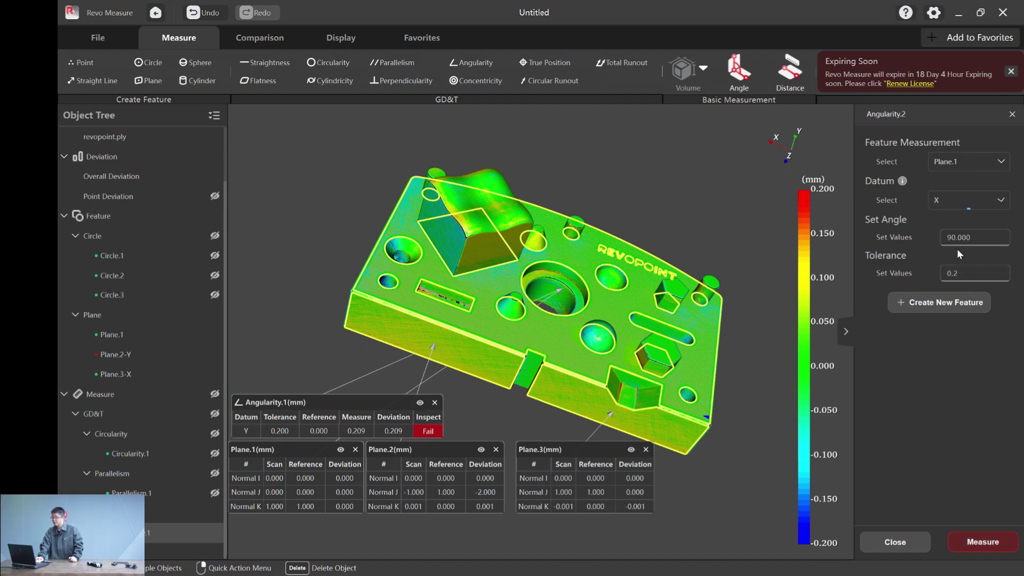
click(984, 542)
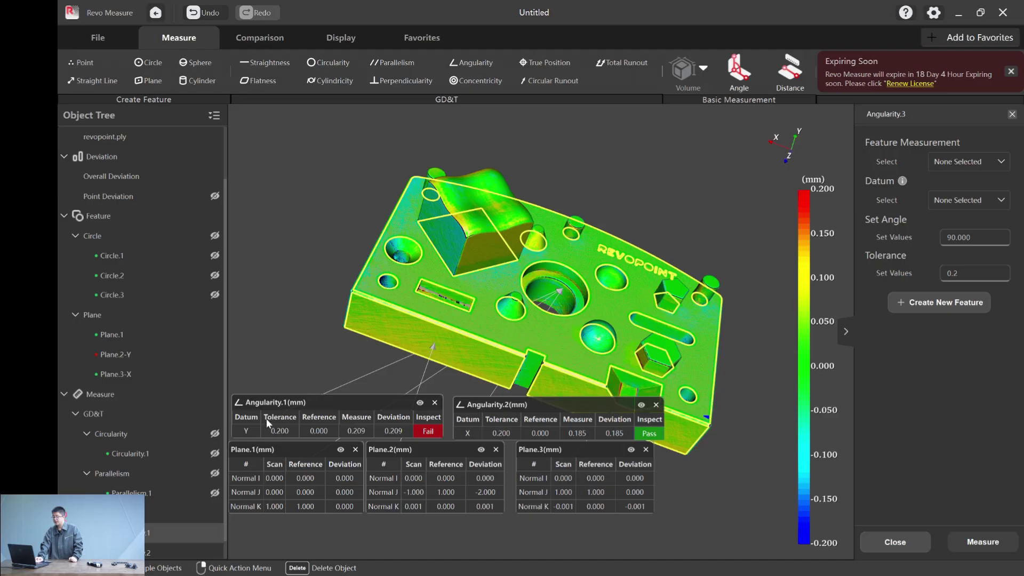
Close the Angularity tool and hide both angularity result tables
key(Escape)
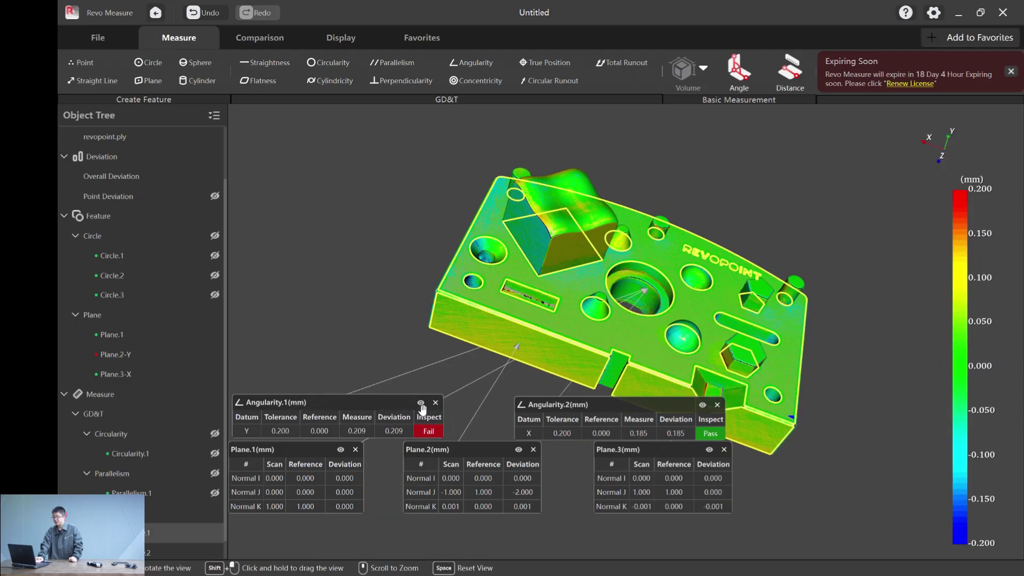
click(421, 403)
click(702, 405)
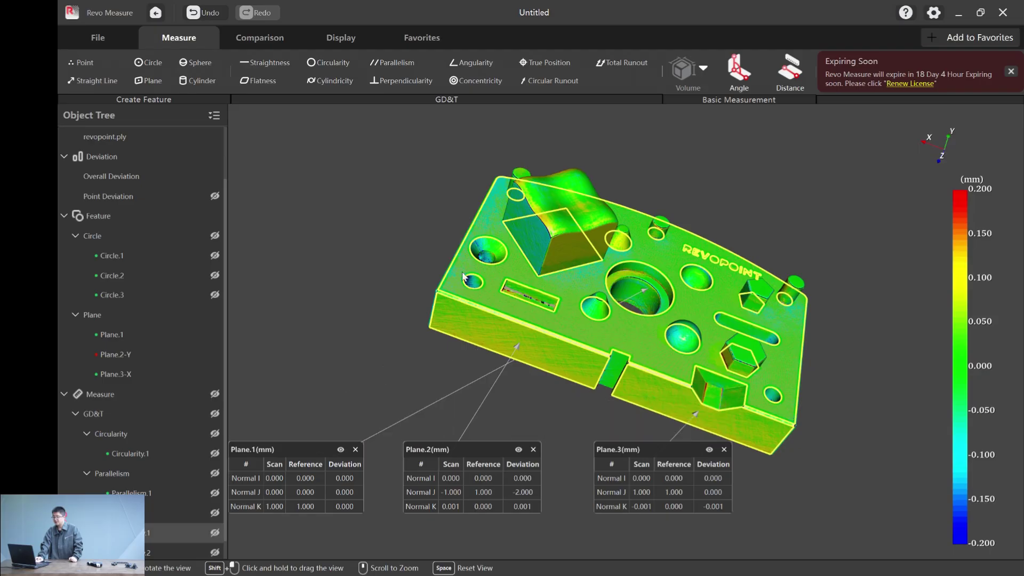
Create a sphere feature from the CAD model on the spherical surface just below the REVOPOINT lettering
drag(447, 221, 429, 300)
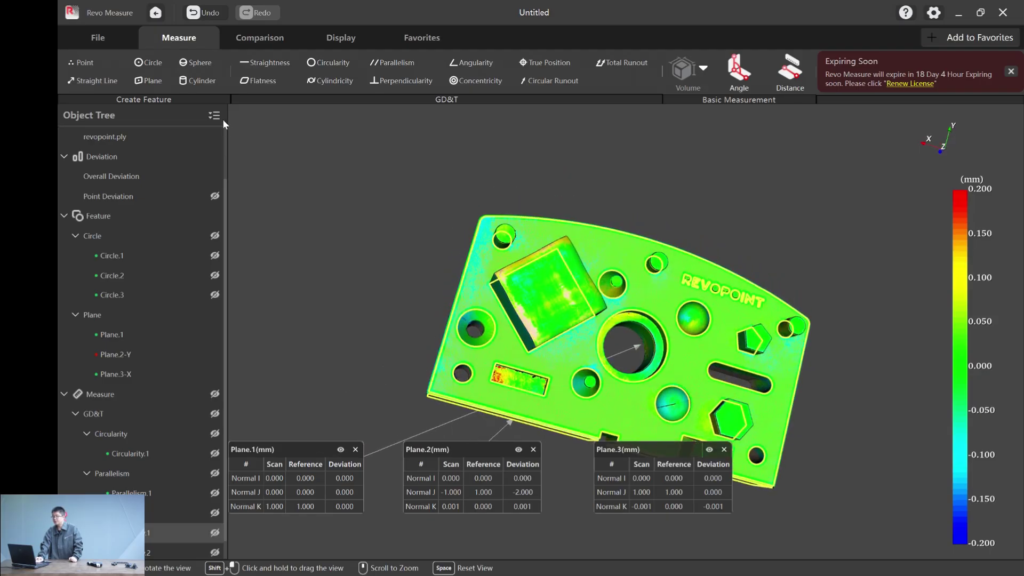
click(193, 64)
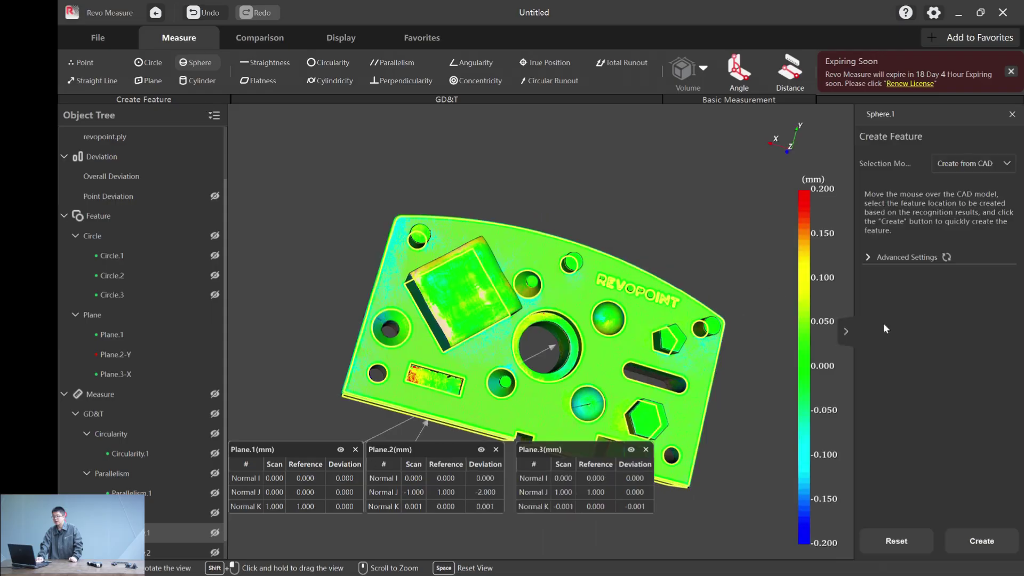
click(612, 320)
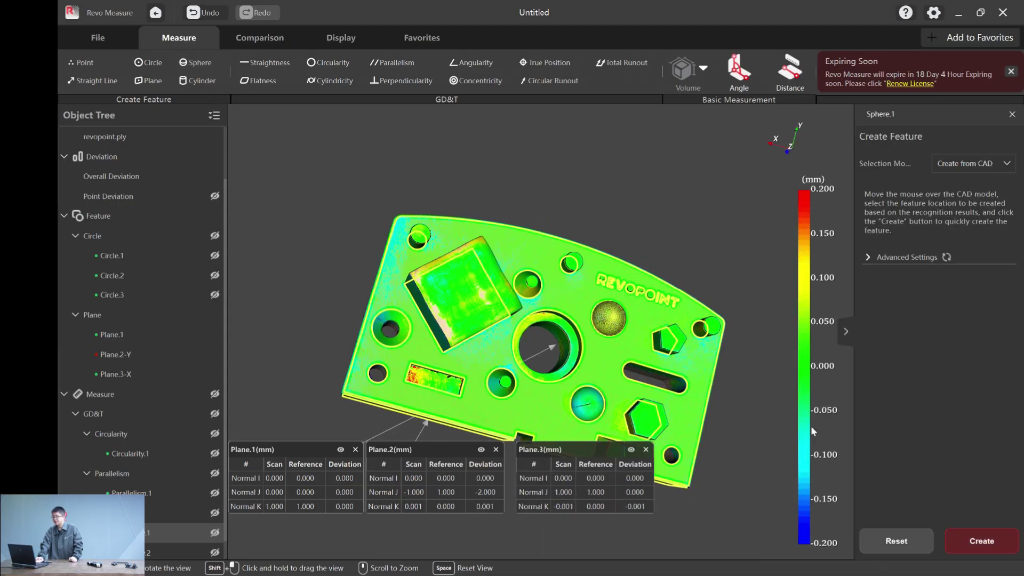
click(962, 542)
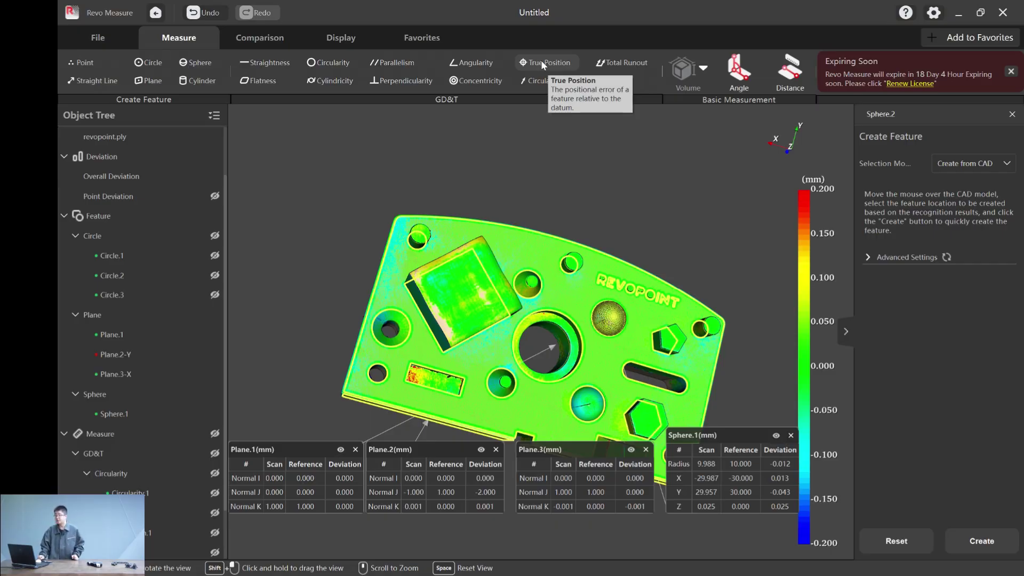
Start a True Position measurement with Sphere.1 as the measured feature
click(542, 63)
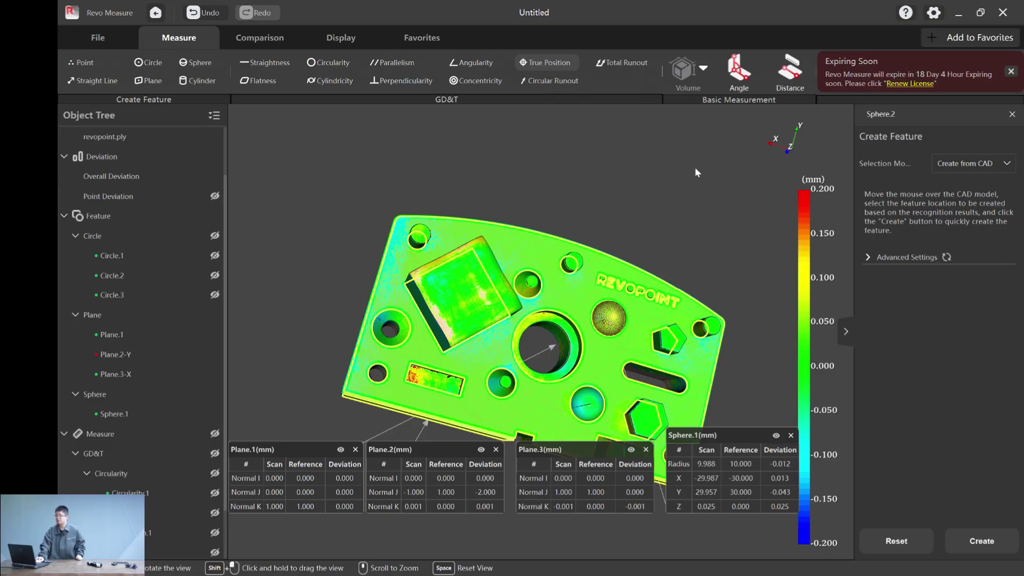
click(967, 162)
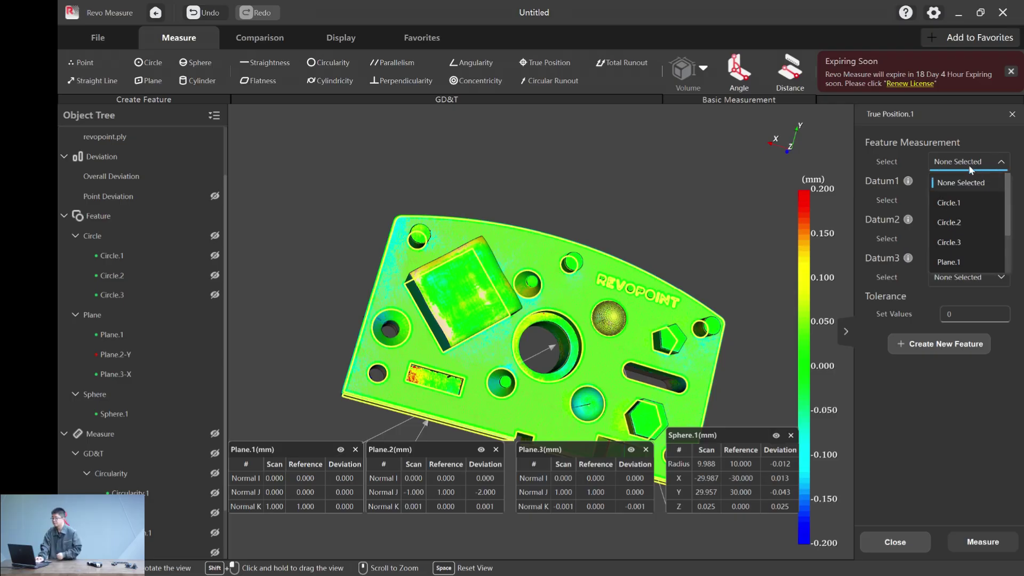
scroll(960, 255, down, 2)
scroll(960, 255, down, 1)
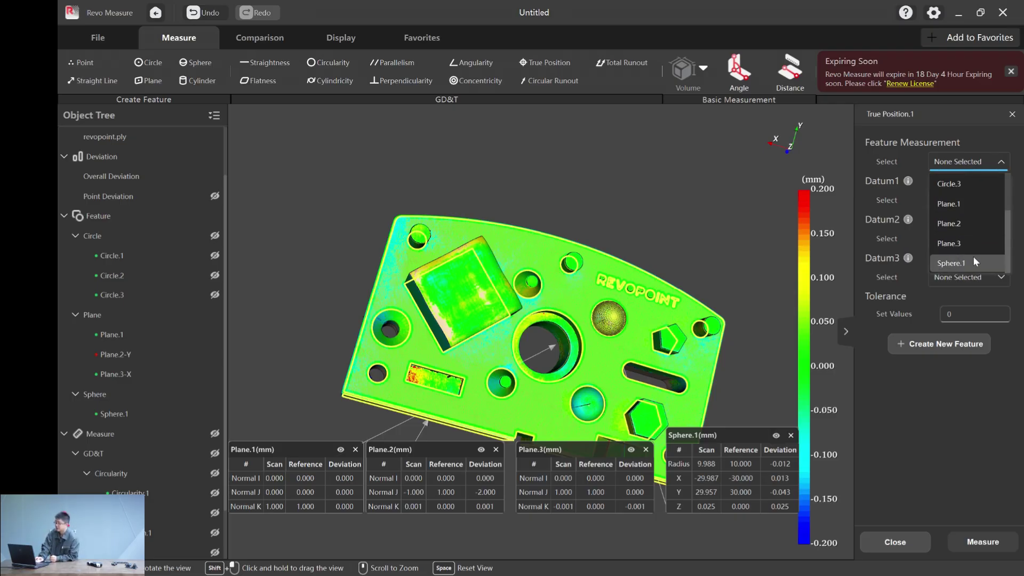
click(976, 267)
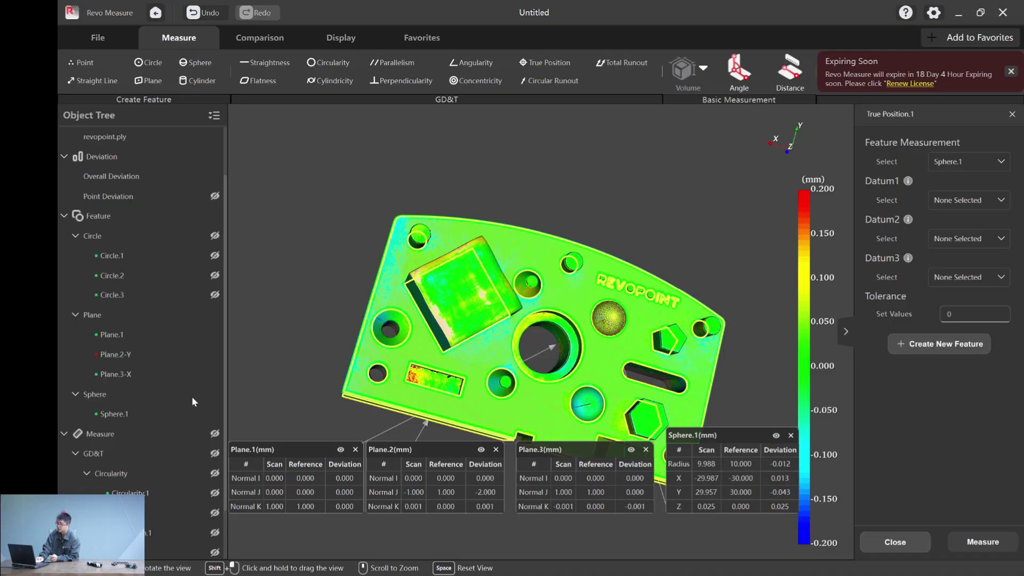
Set Plane.1 as datum Z
right_click(131, 331)
mouse_move(167, 410)
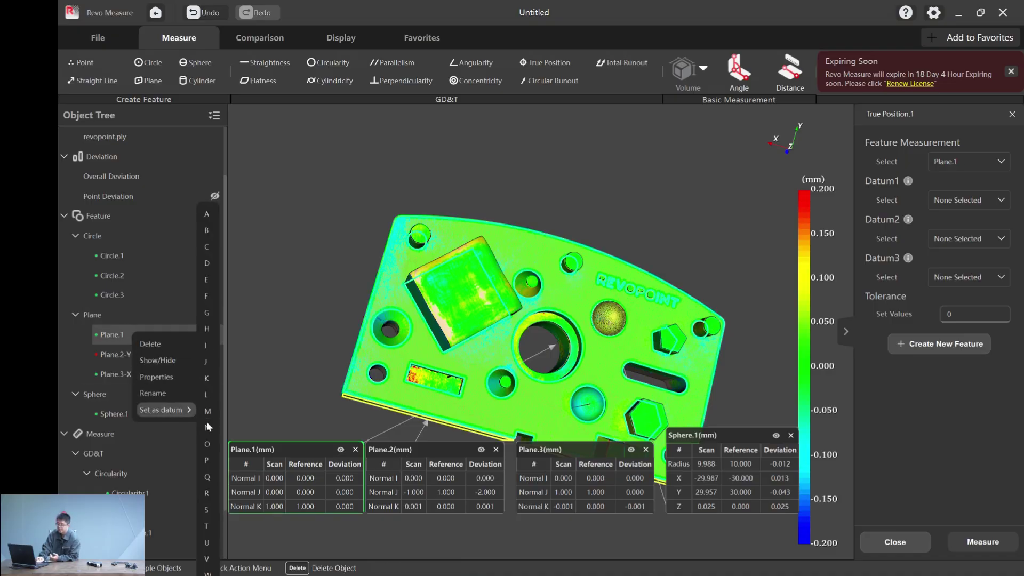
click(207, 568)
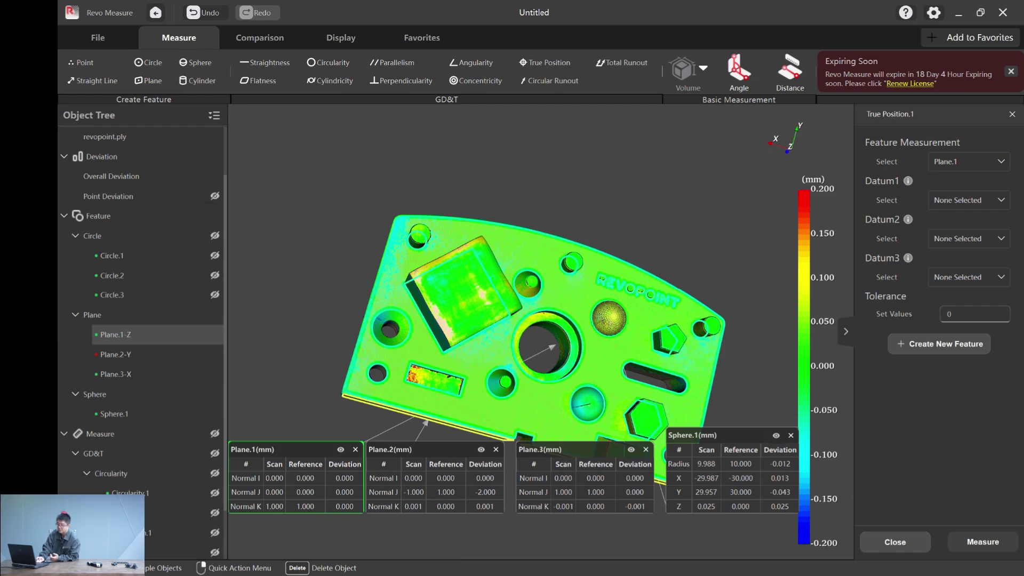
Try to measure the true position of Plane.1 against datums X, Y and Z with a tolerance of 0.2 mm
click(963, 201)
click(961, 236)
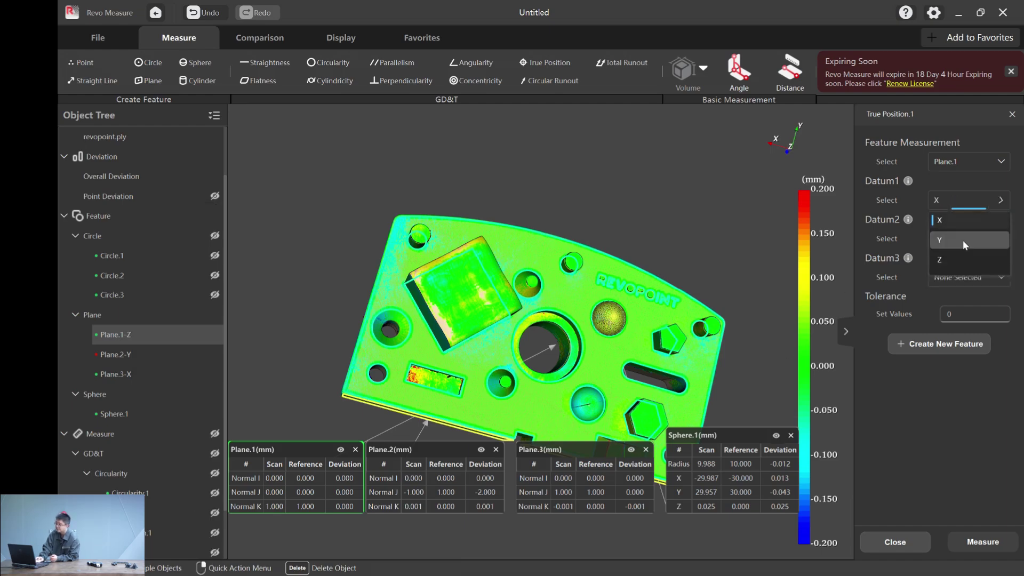
click(962, 241)
click(950, 296)
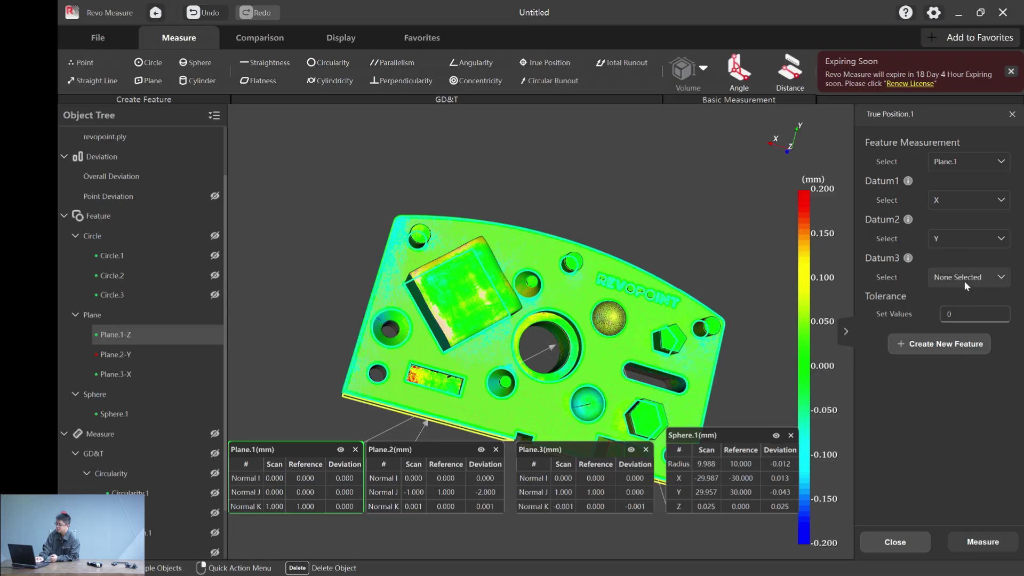
click(964, 278)
click(951, 357)
click(967, 315)
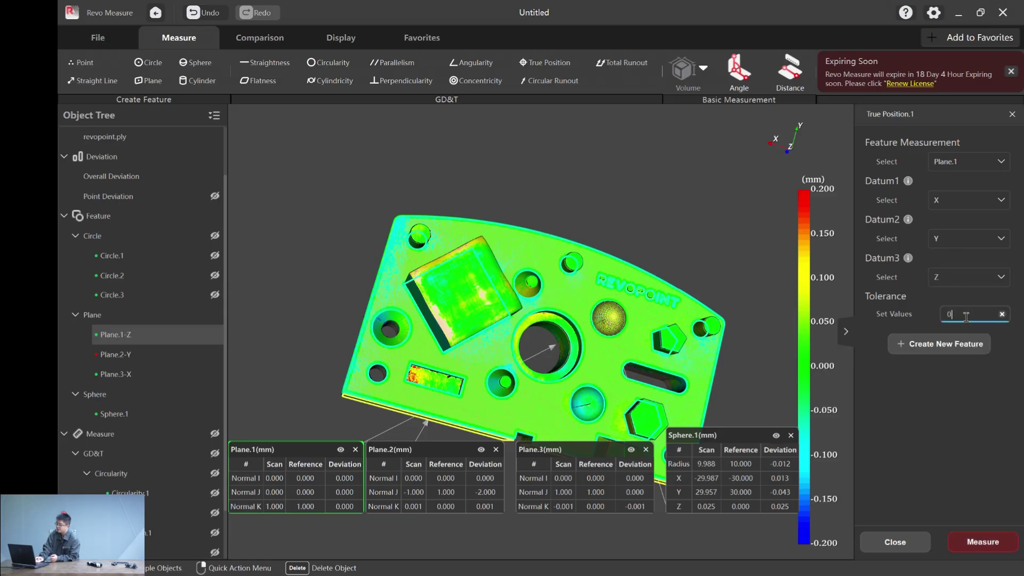
text(.2)
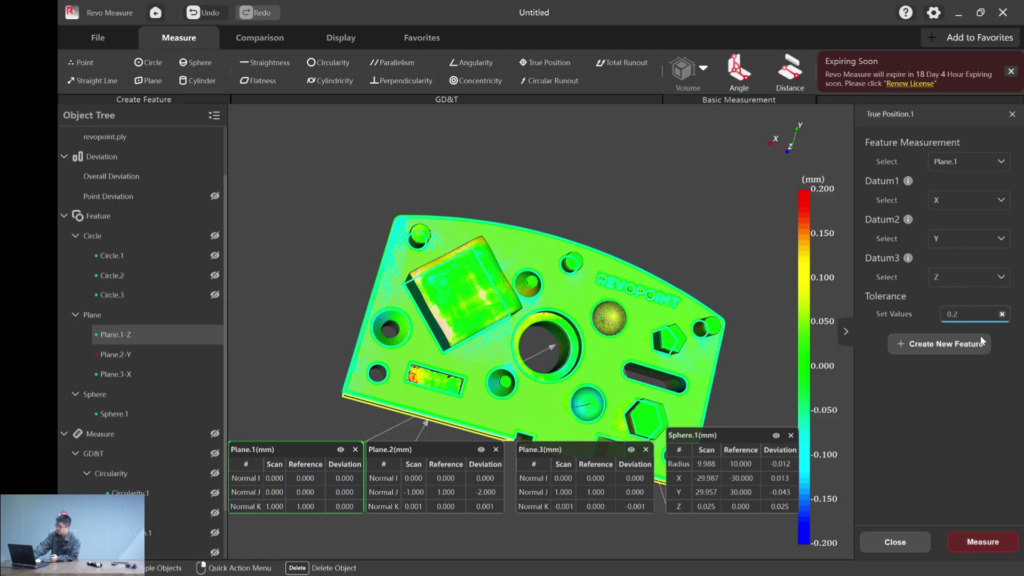
click(981, 542)
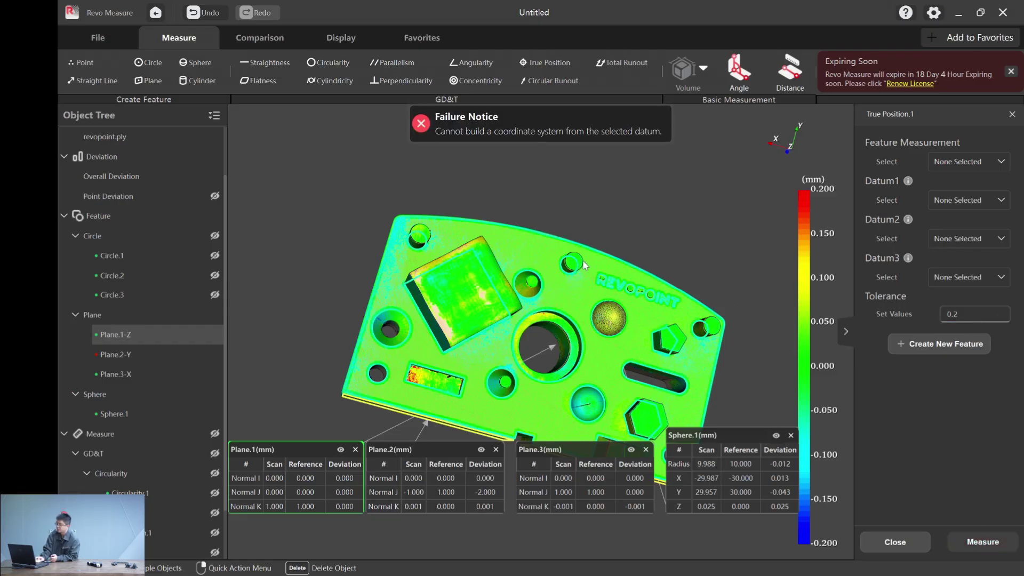
Create a plane feature from the CAD model on the part's end face with the small hole
drag(594, 163, 359, 239)
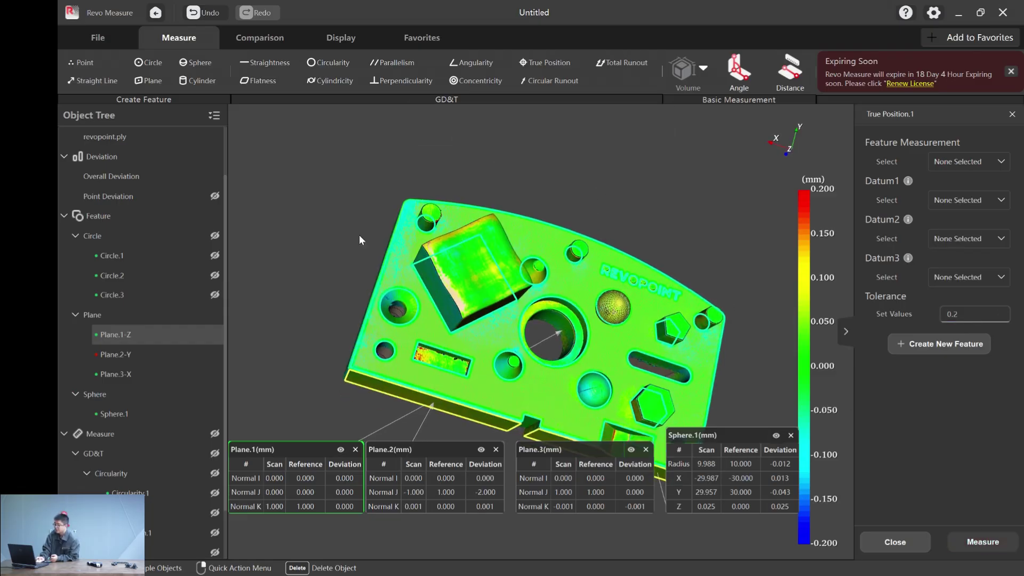
click(517, 412)
drag(536, 367, 430, 328)
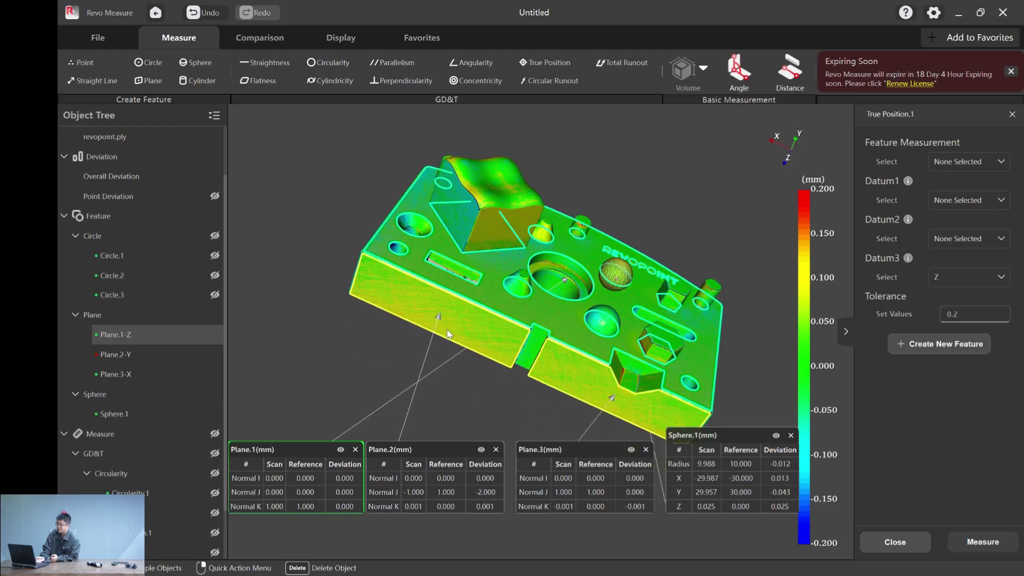
click(445, 254)
drag(445, 253, 528, 303)
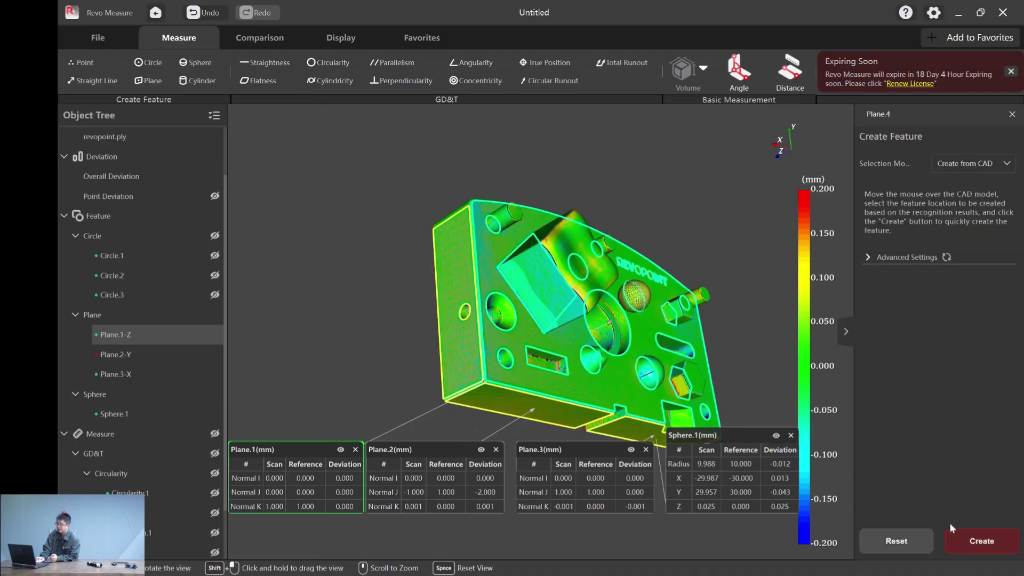
click(971, 547)
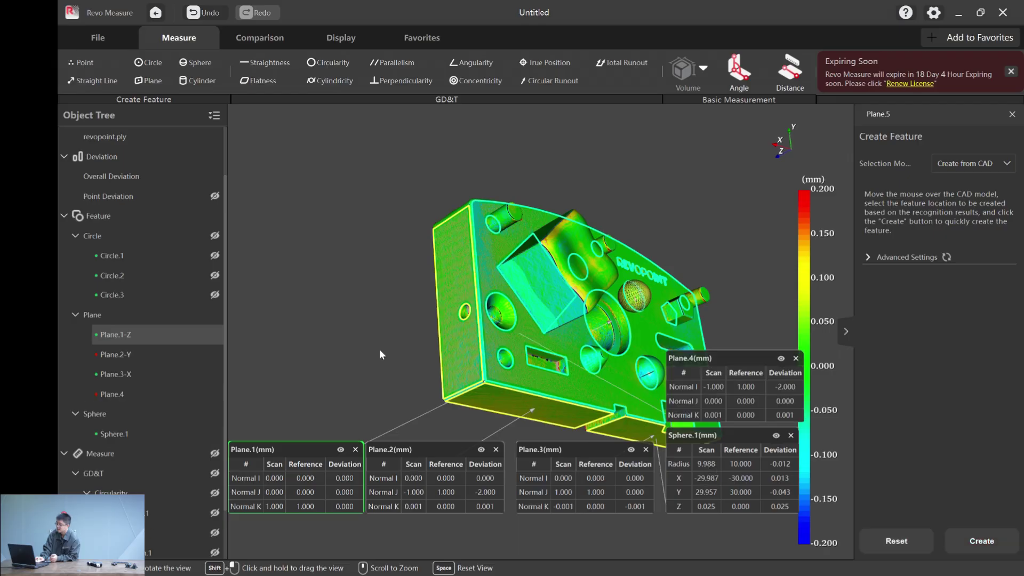
Set Plane.4 as datum W
right_click(136, 395)
mouse_move(183, 474)
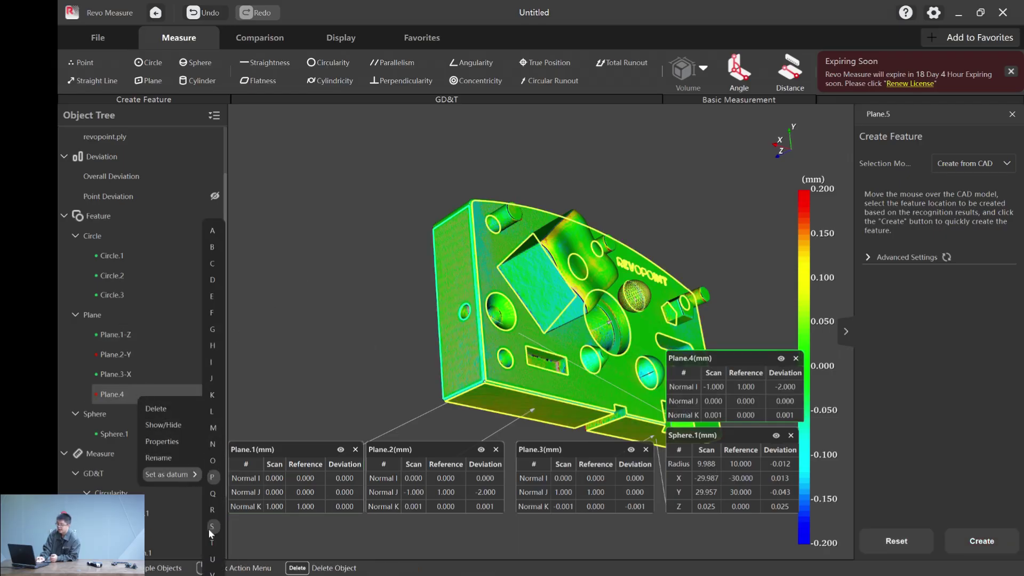
key(w)
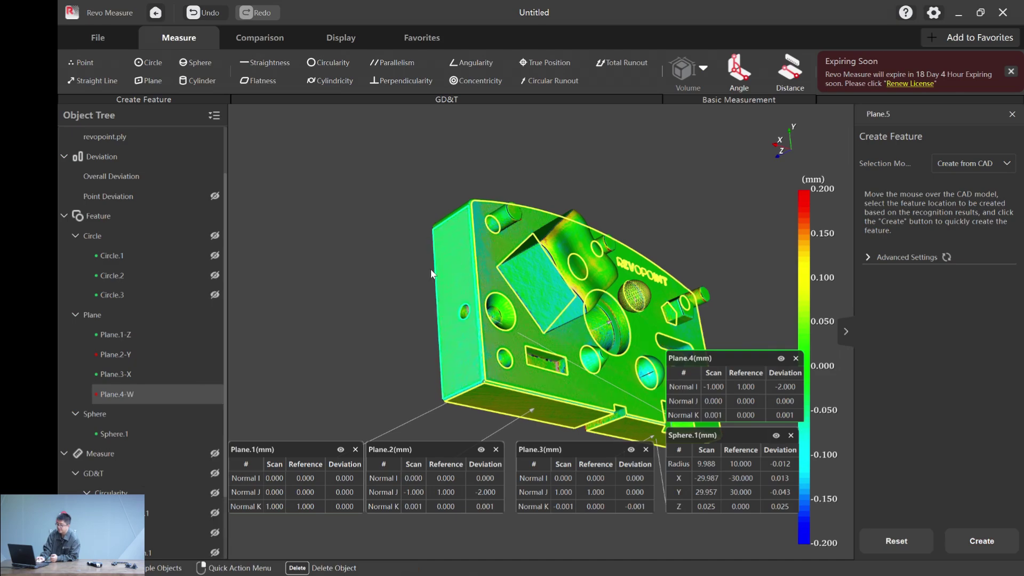
Try to measure the true position of Sphere.1 against datums W, Z and X with a tolerance of 0.2 mm
drag(430, 269, 338, 290)
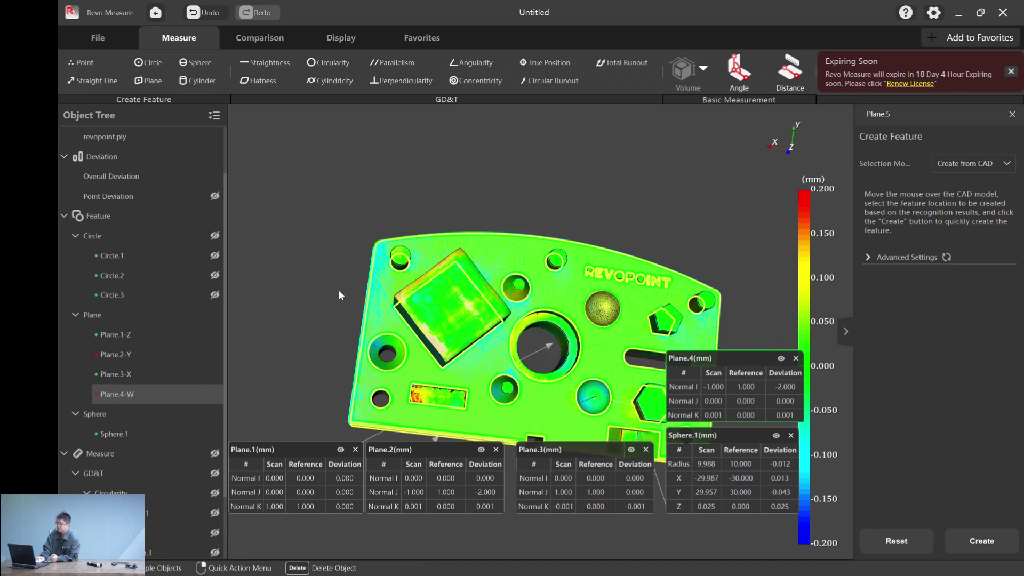
click(551, 62)
click(949, 162)
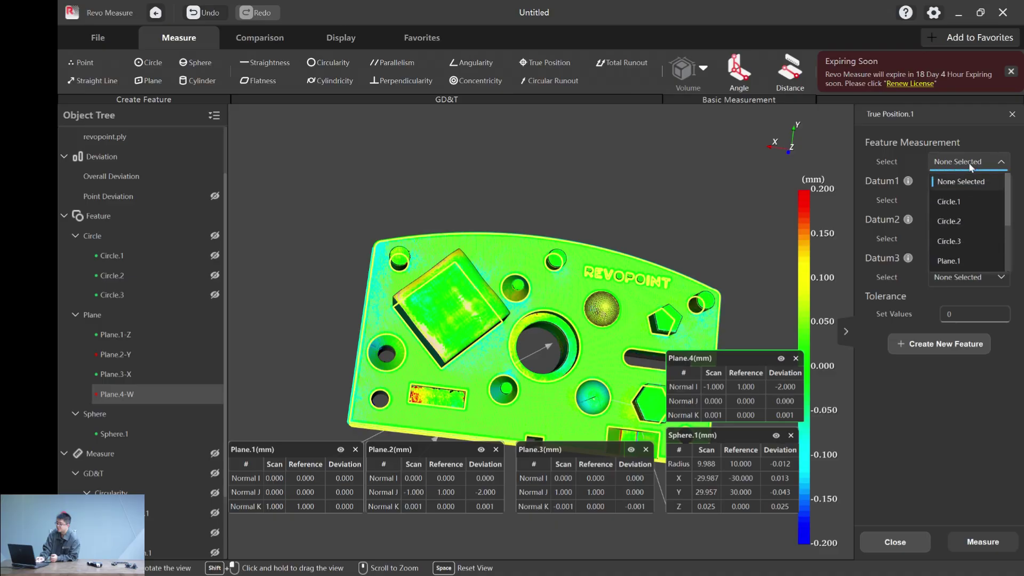
scroll(970, 238, down, 1)
scroll(961, 241, down, 2)
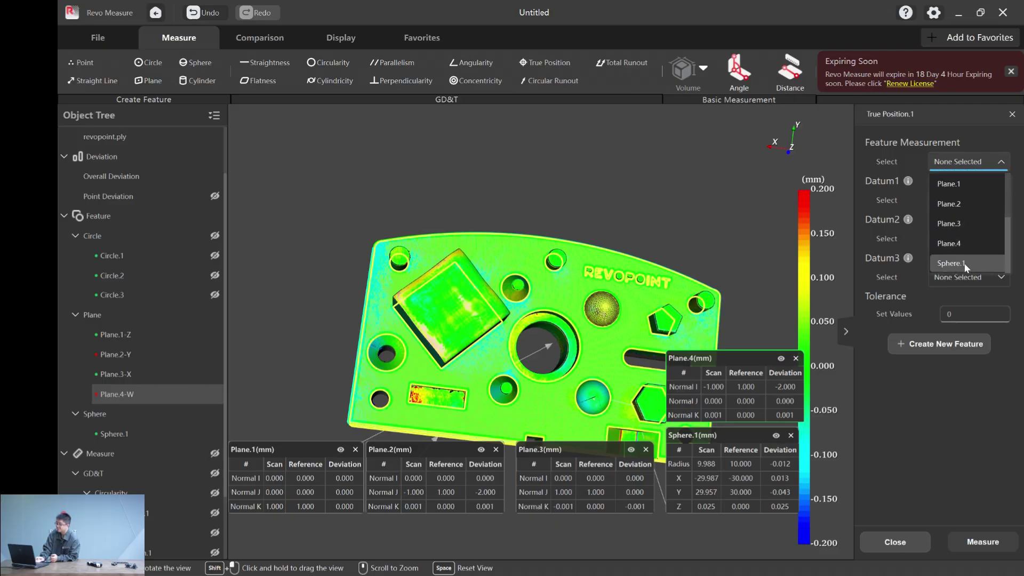
click(964, 262)
click(981, 195)
click(962, 240)
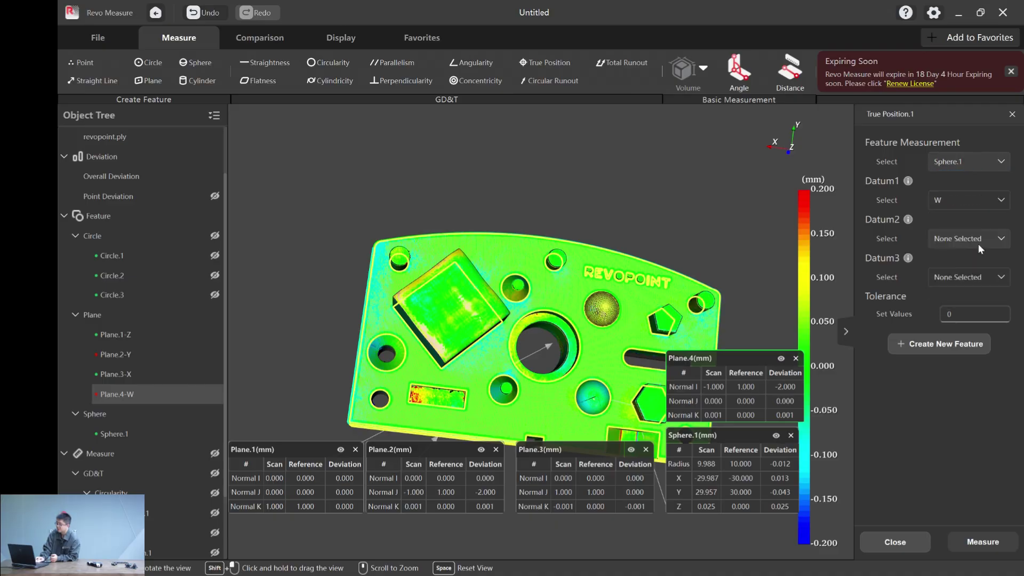
click(980, 240)
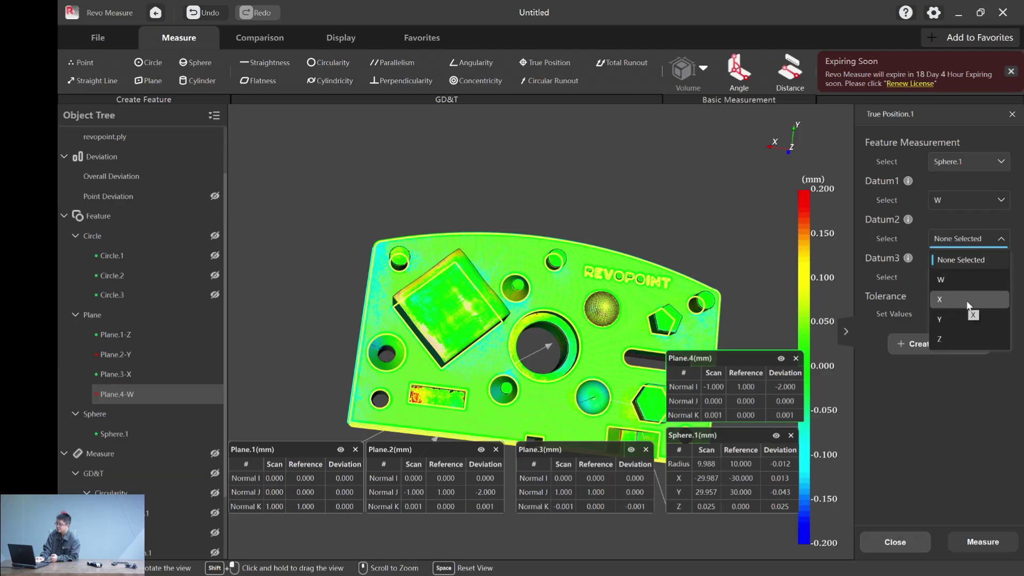
click(961, 339)
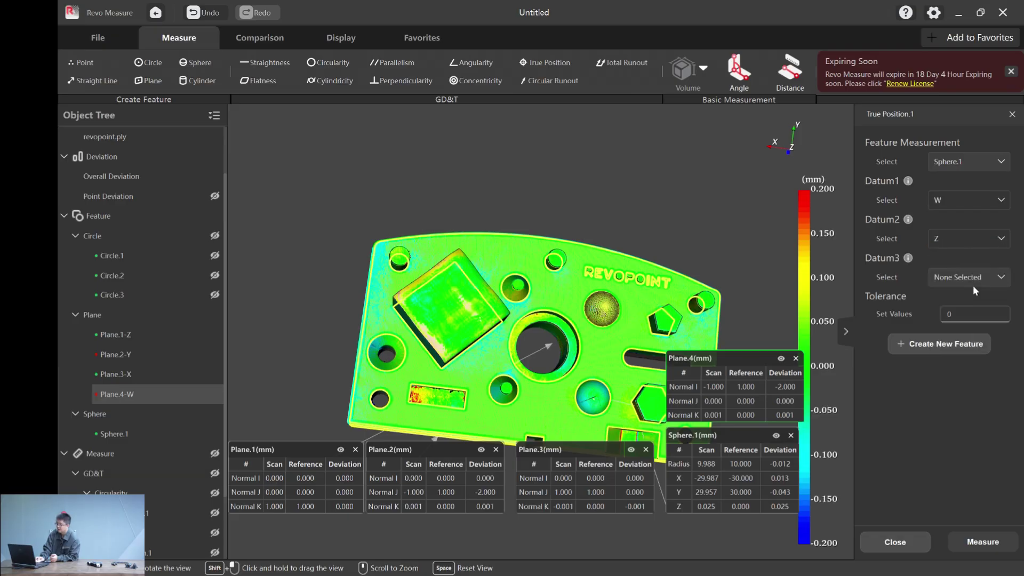
click(968, 277)
click(967, 338)
click(964, 316)
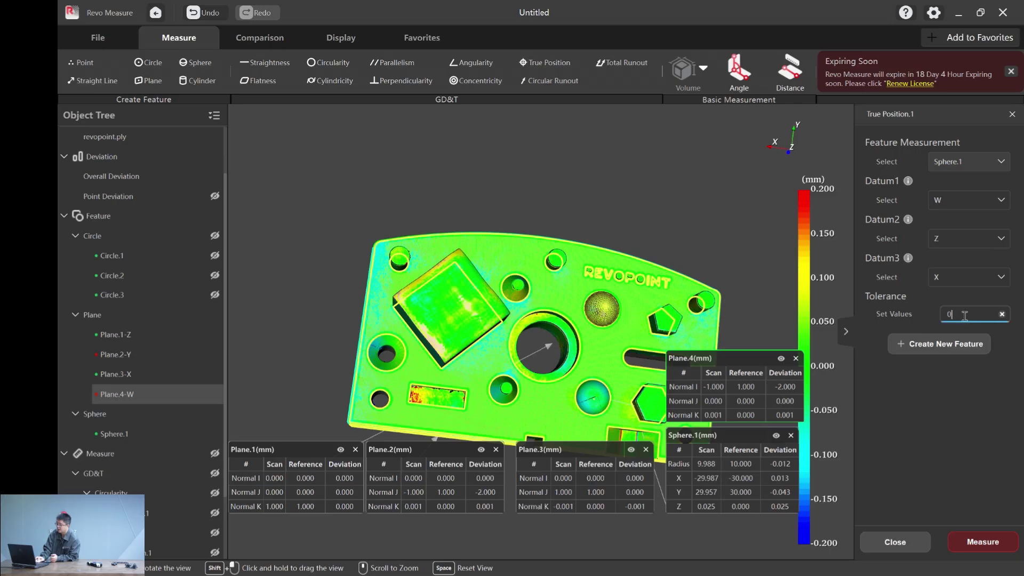
text(.2)
click(983, 541)
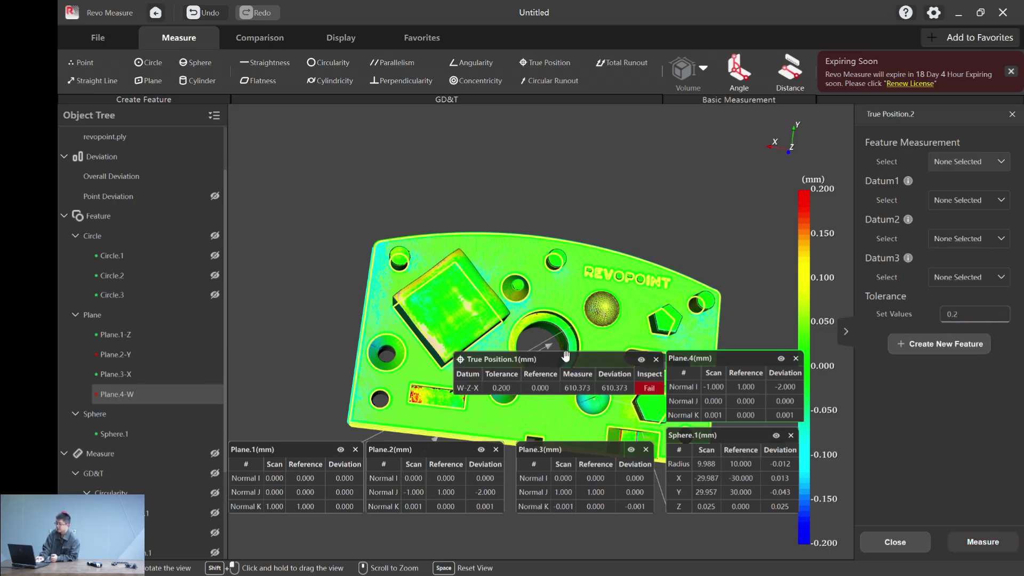
Delete the true position result of Sphere.1 and leave the true position measurement
drag(563, 359, 364, 125)
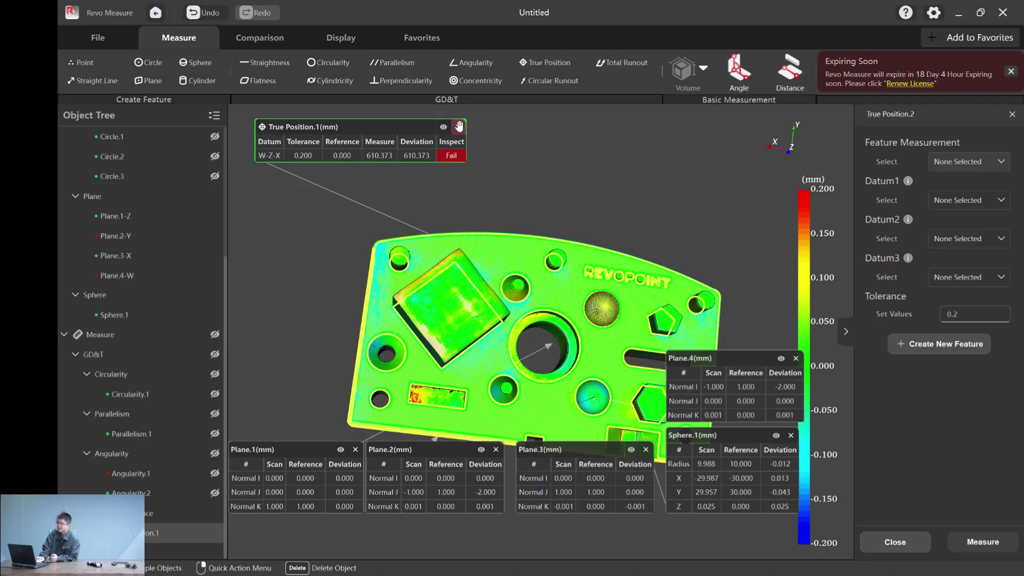
click(459, 126)
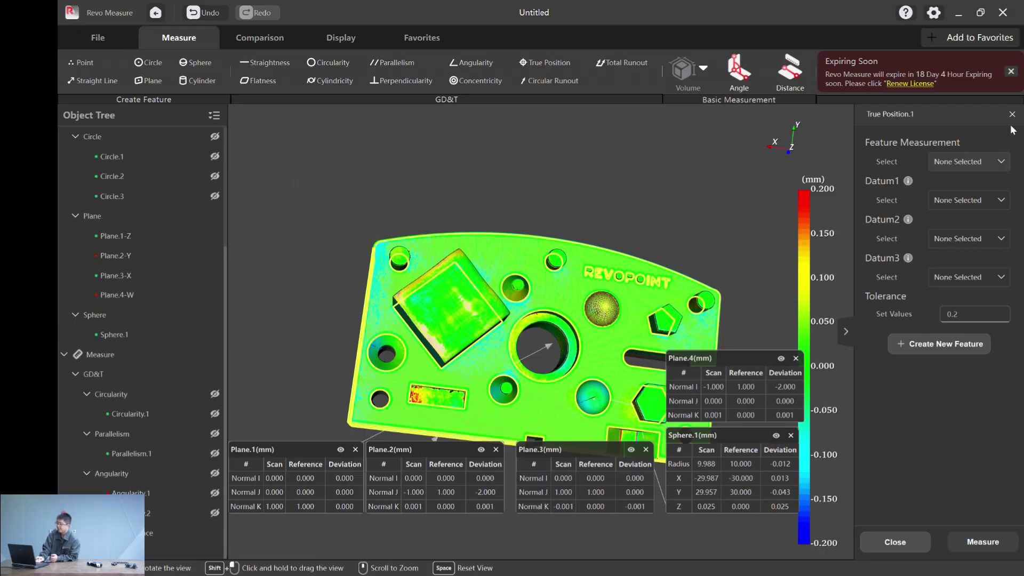
click(262, 80)
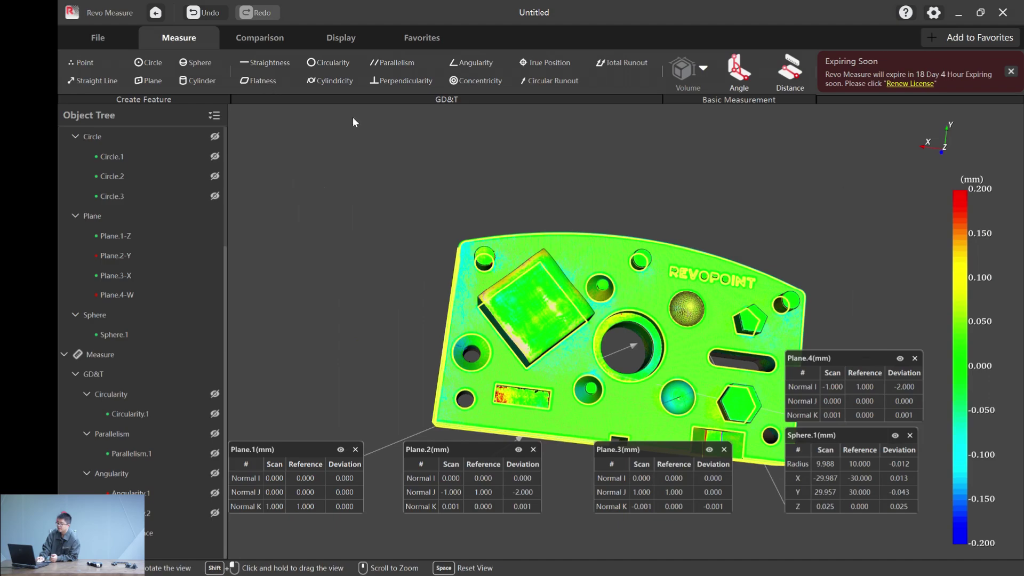
Start a flatness measurement and hide Plane.2, Plane.3, Plane.4 and Sphere.1 so only Plane.1 stays displayed
click(262, 83)
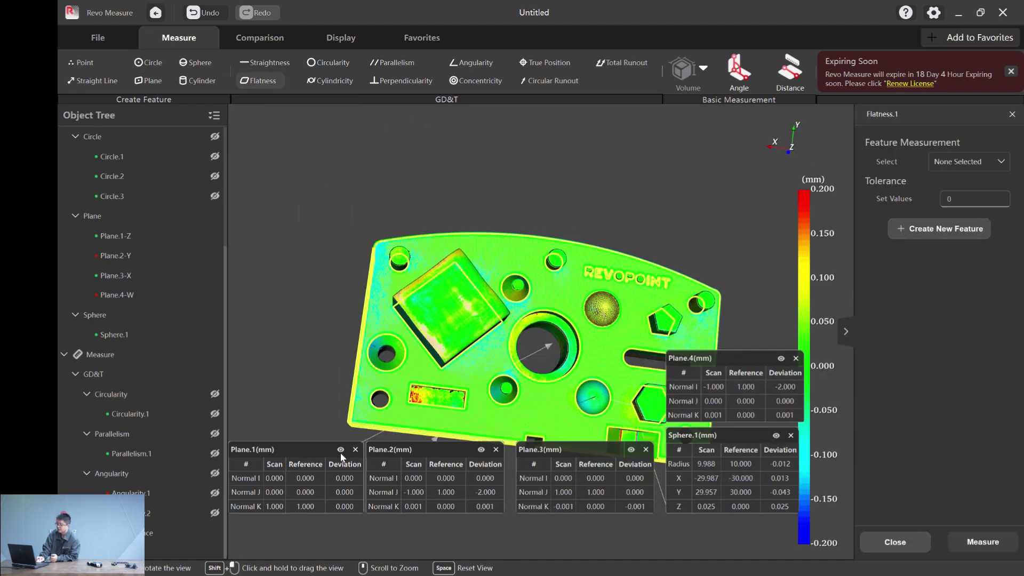
click(481, 449)
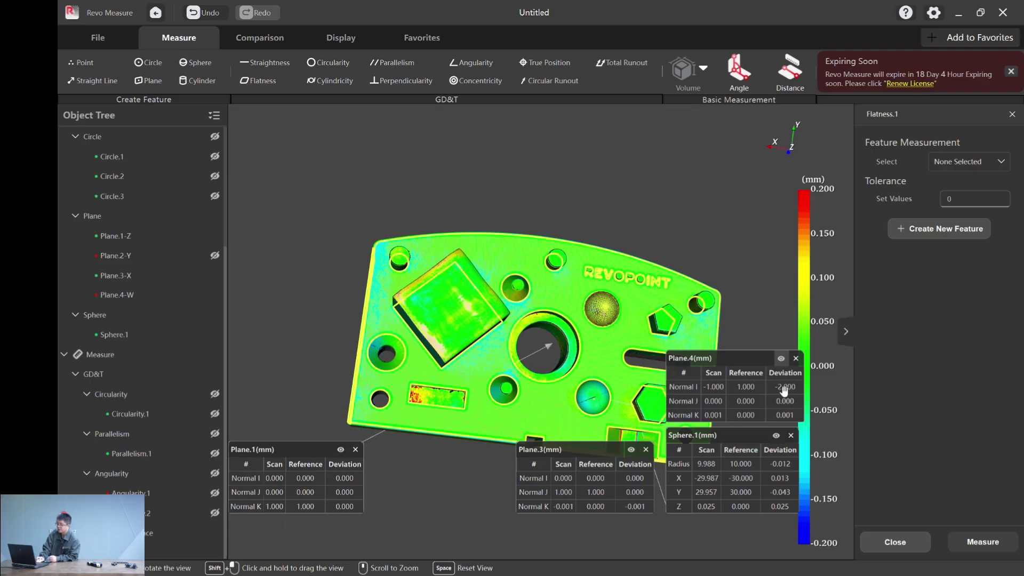
click(781, 359)
click(775, 435)
click(631, 449)
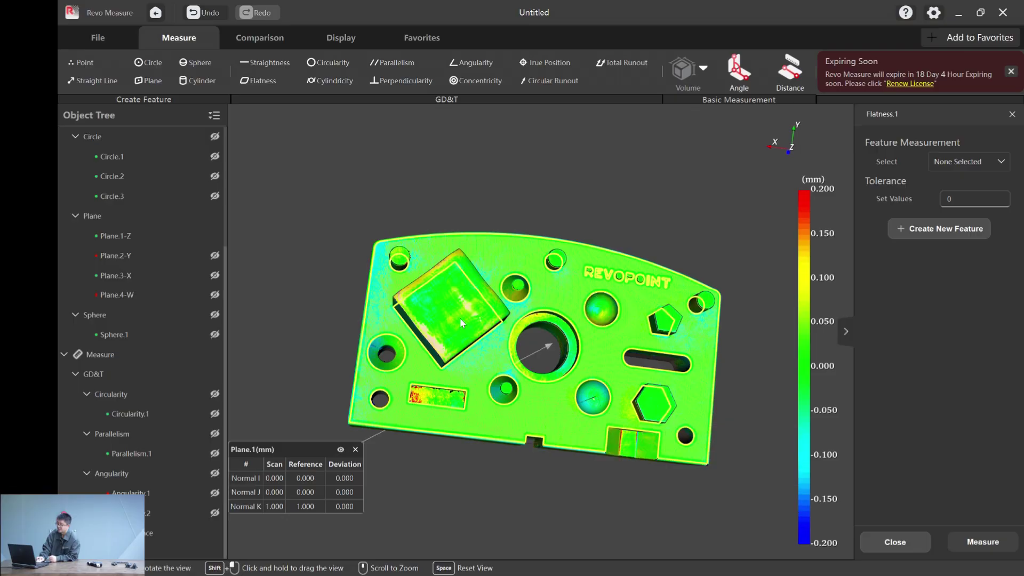
Measure the flatness of Plane.1 with a tolerance of 0.2 mm and place its result label below the part
click(977, 159)
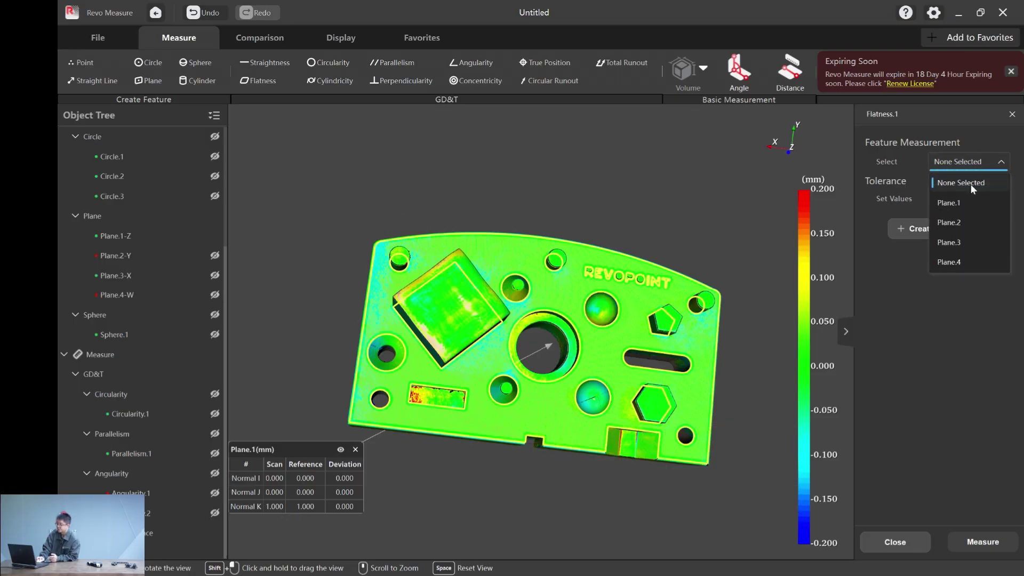
click(968, 200)
click(969, 200)
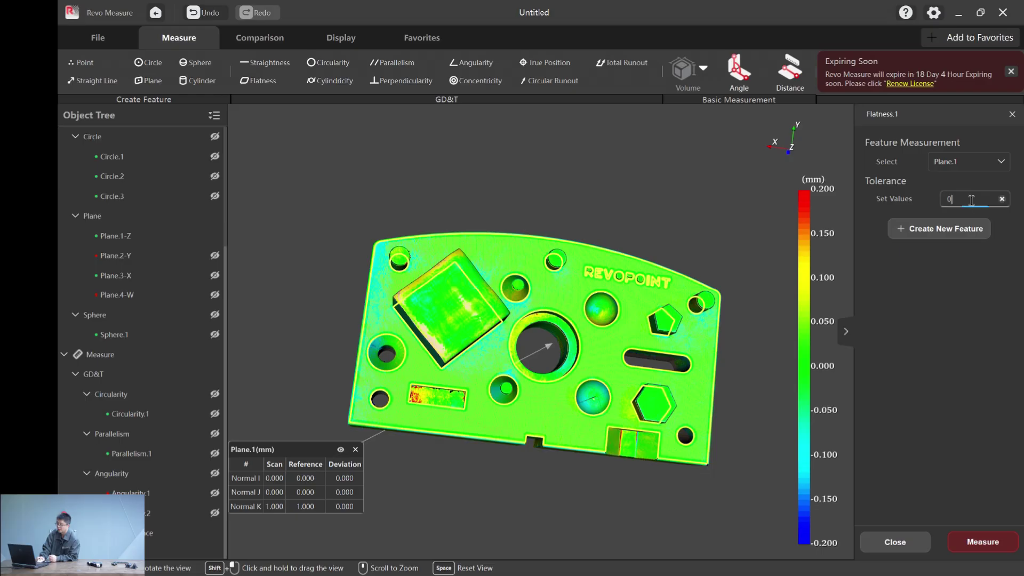
text(0.2)
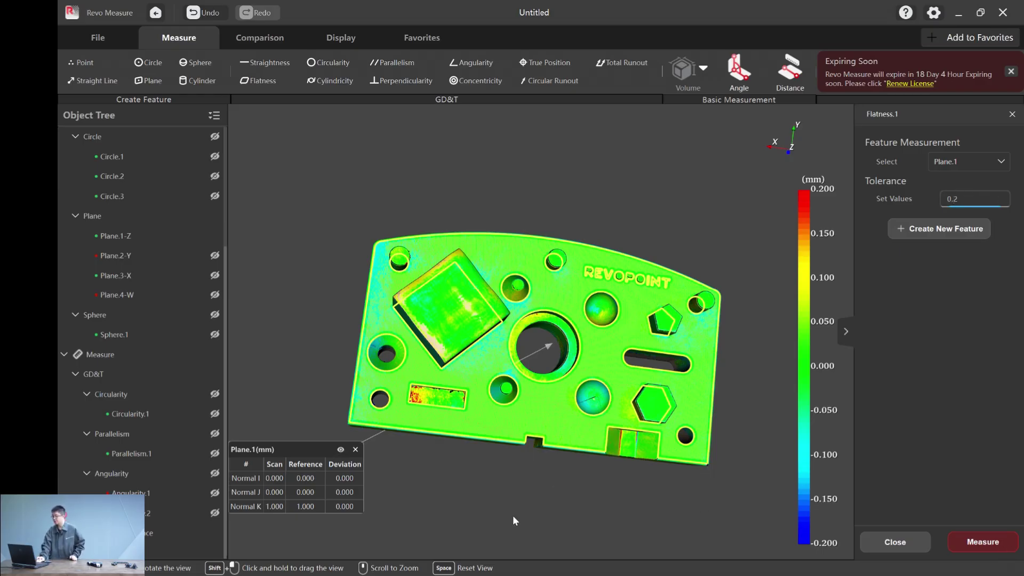
click(983, 542)
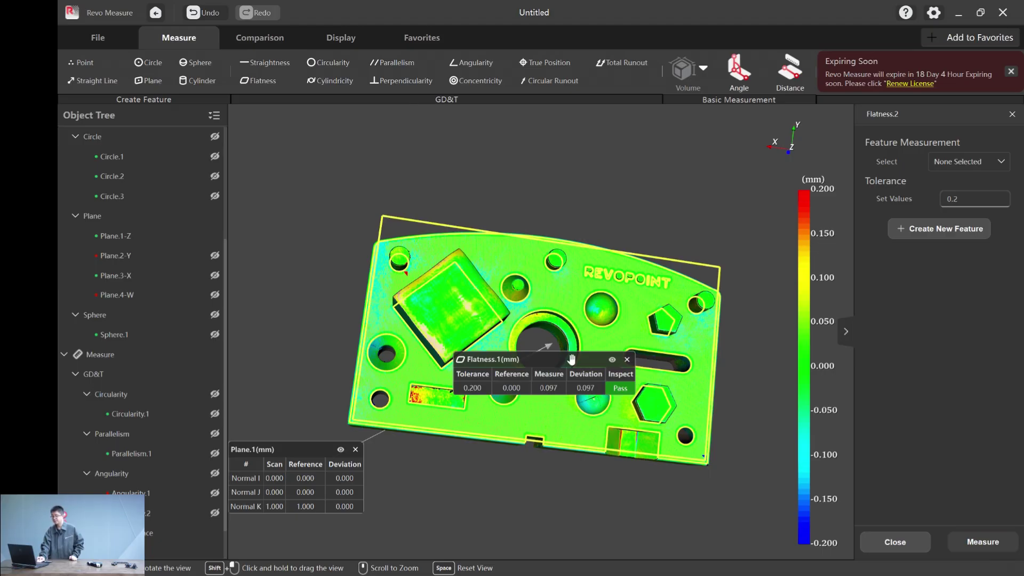
drag(570, 359, 498, 503)
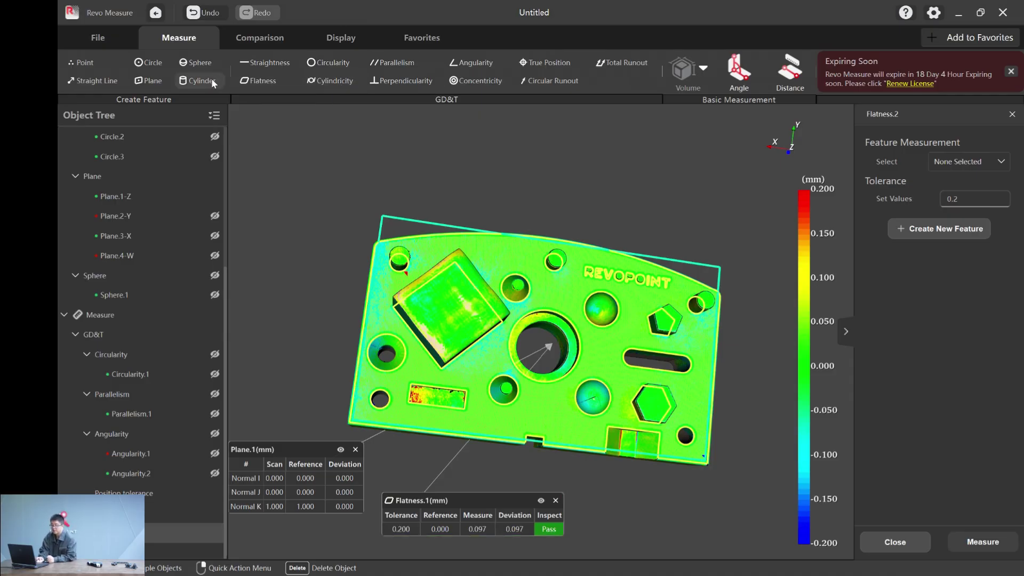
Hide Plane.1 and Flatness.1, and create a cylinder feature from the CAD model on the small pin beside the REVOPOINT lettering
click(938, 230)
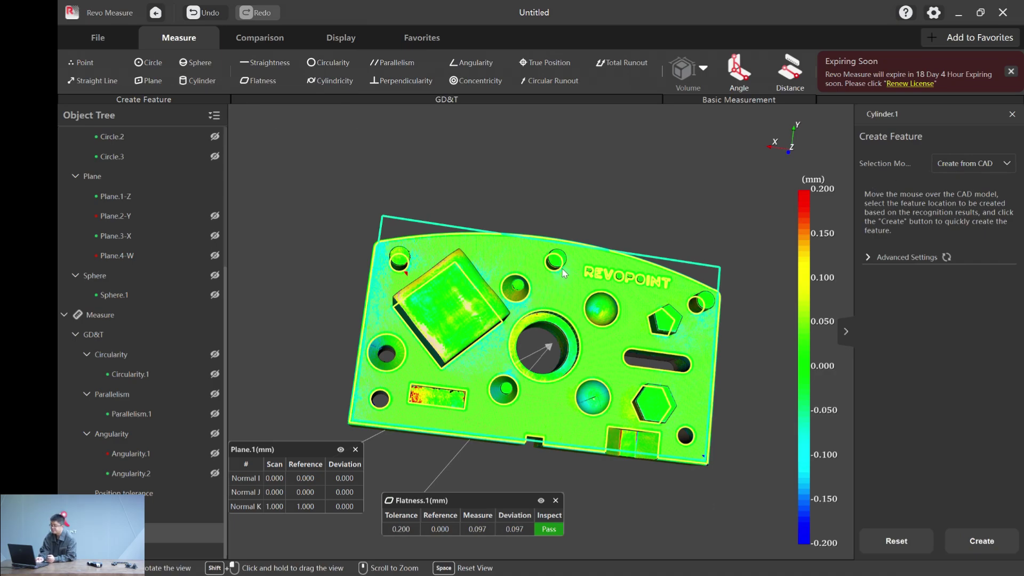
drag(633, 225, 543, 236)
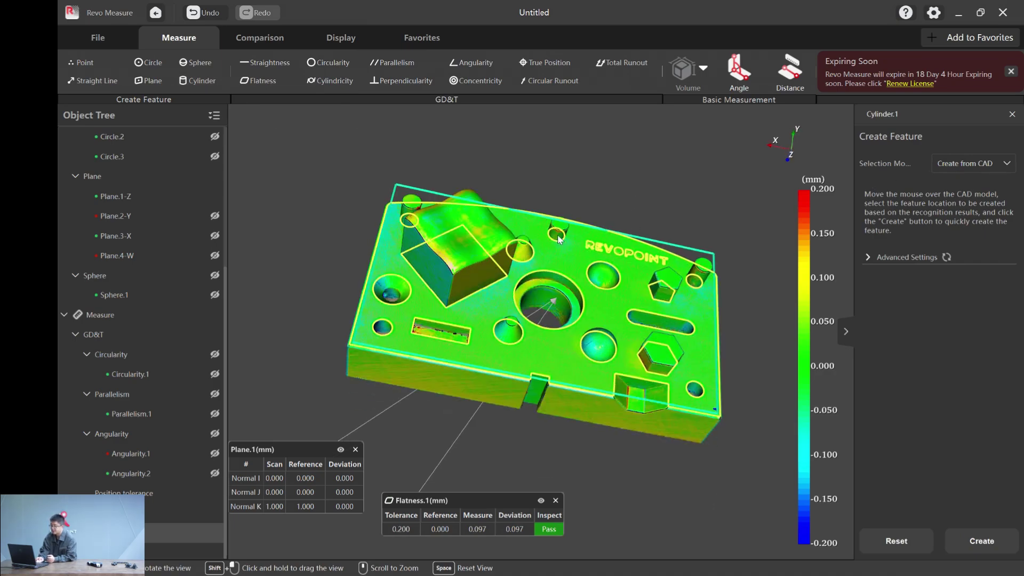
click(341, 451)
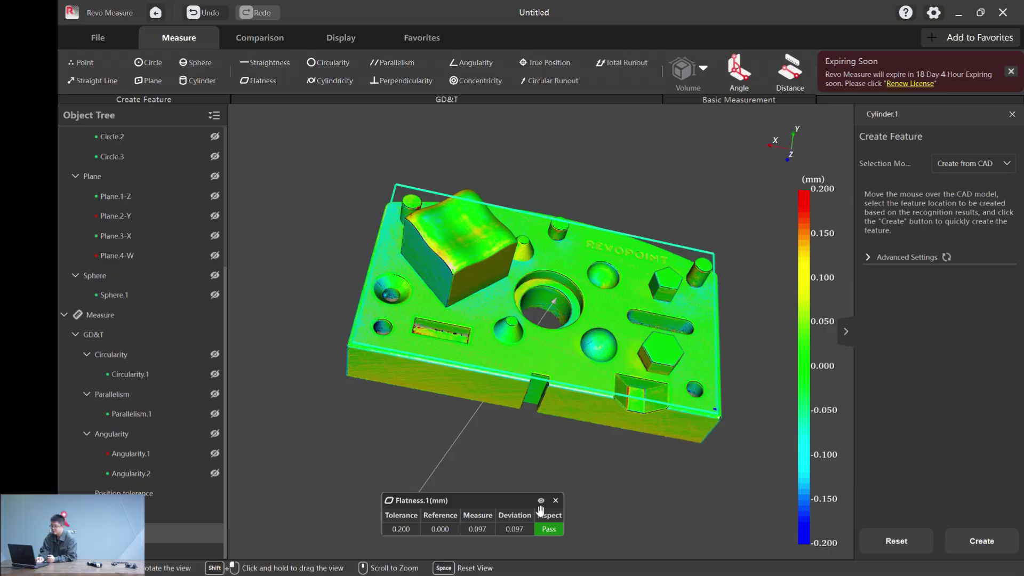
click(540, 500)
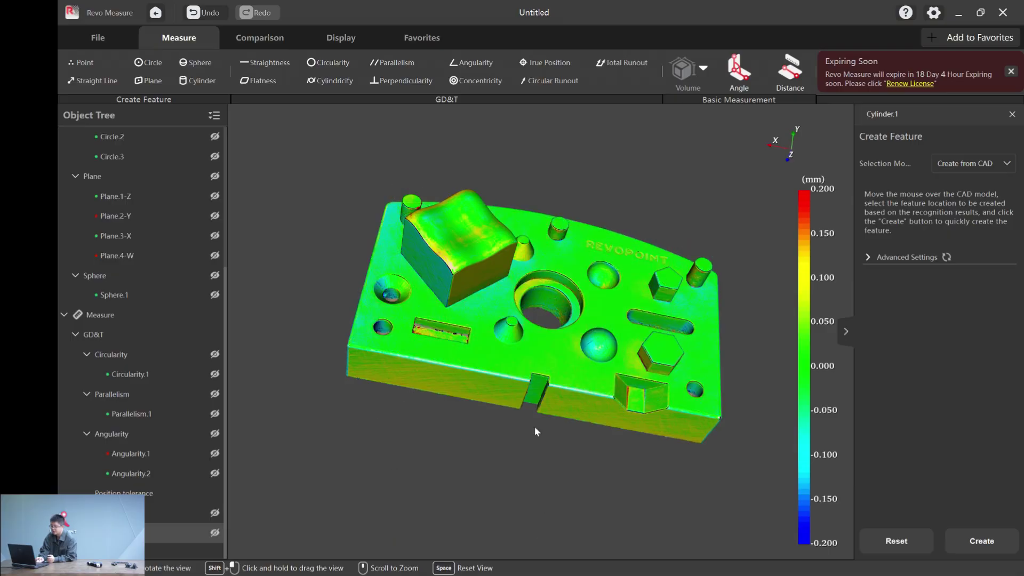
click(559, 235)
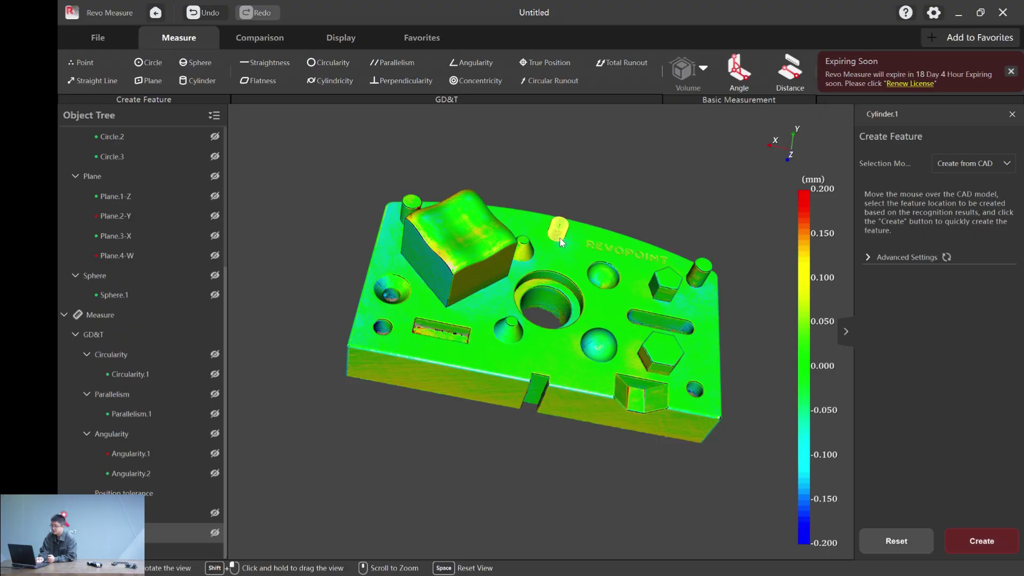
click(1006, 543)
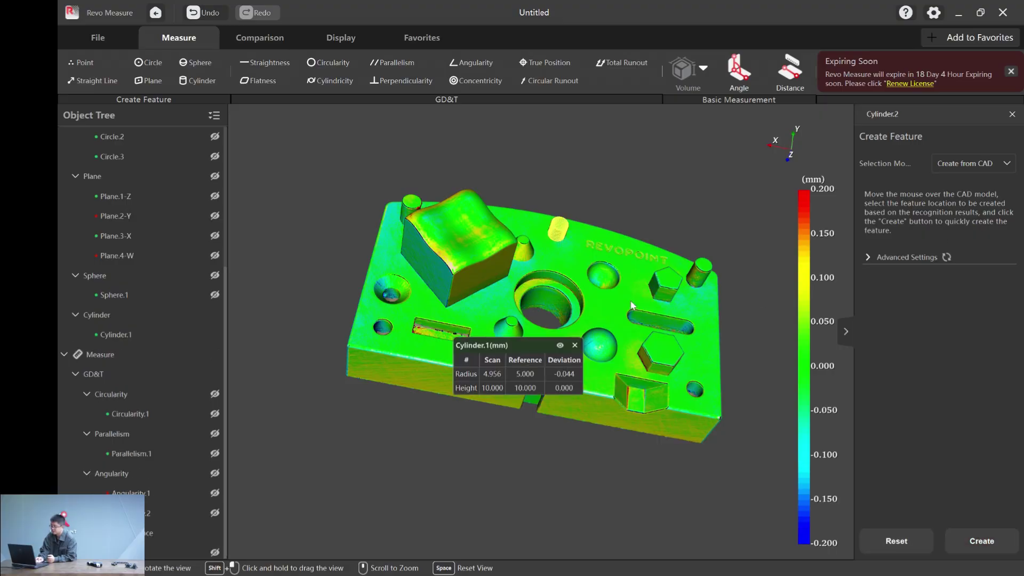
Create cylinder features from the CAD model on the wide upper bore and the narrower inner bore of the large central hole
click(562, 280)
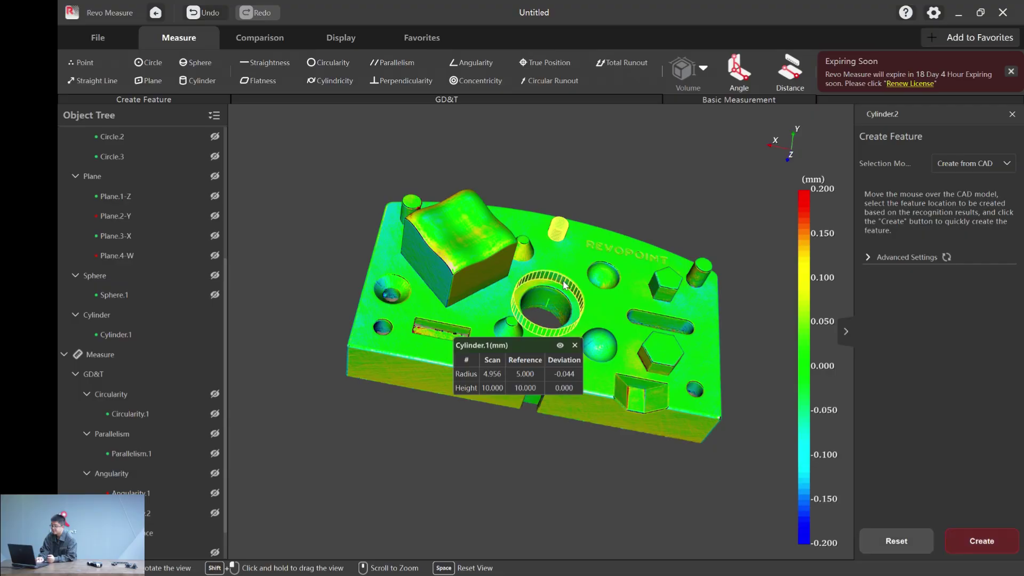
click(982, 540)
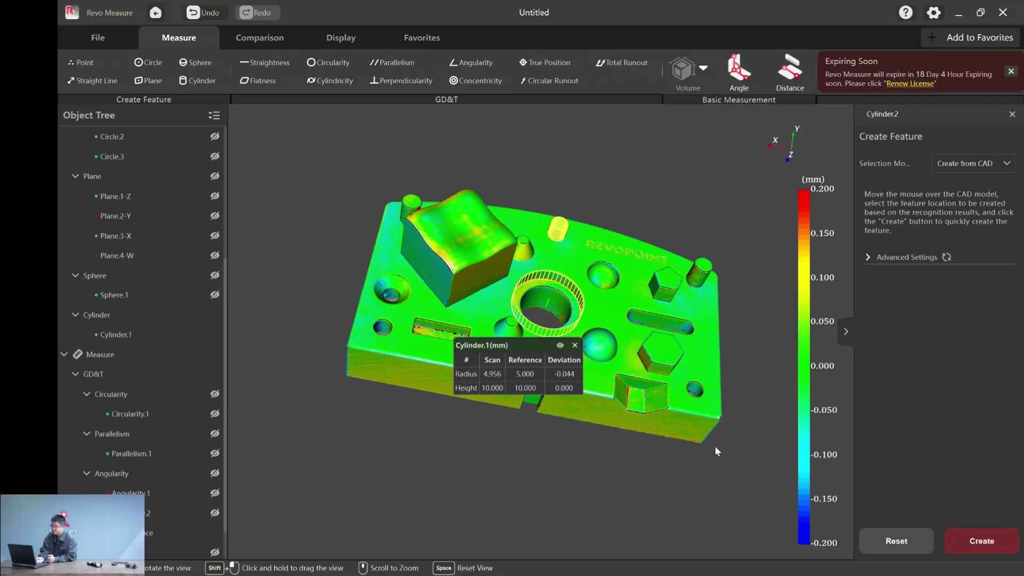
click(552, 298)
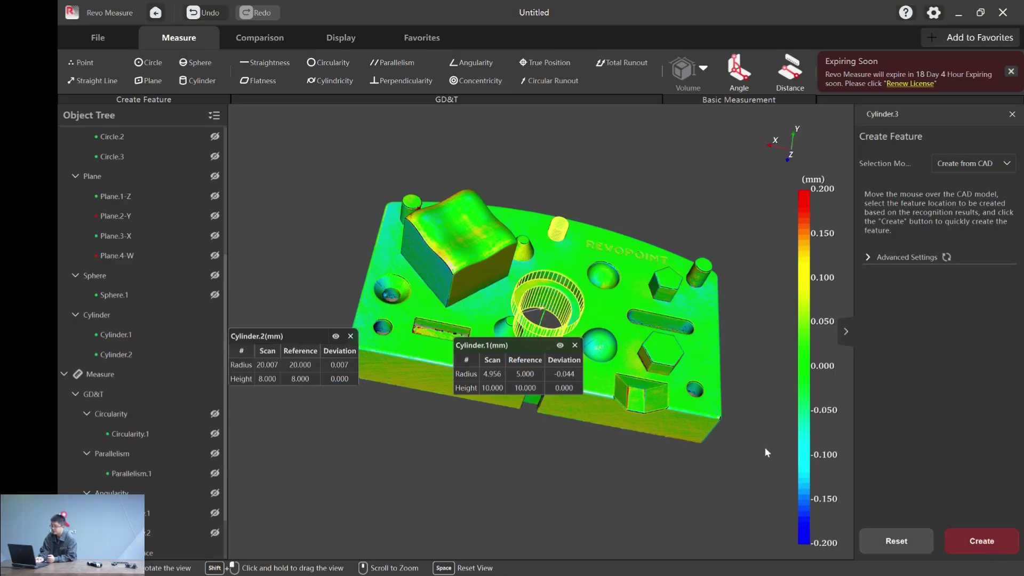
click(982, 541)
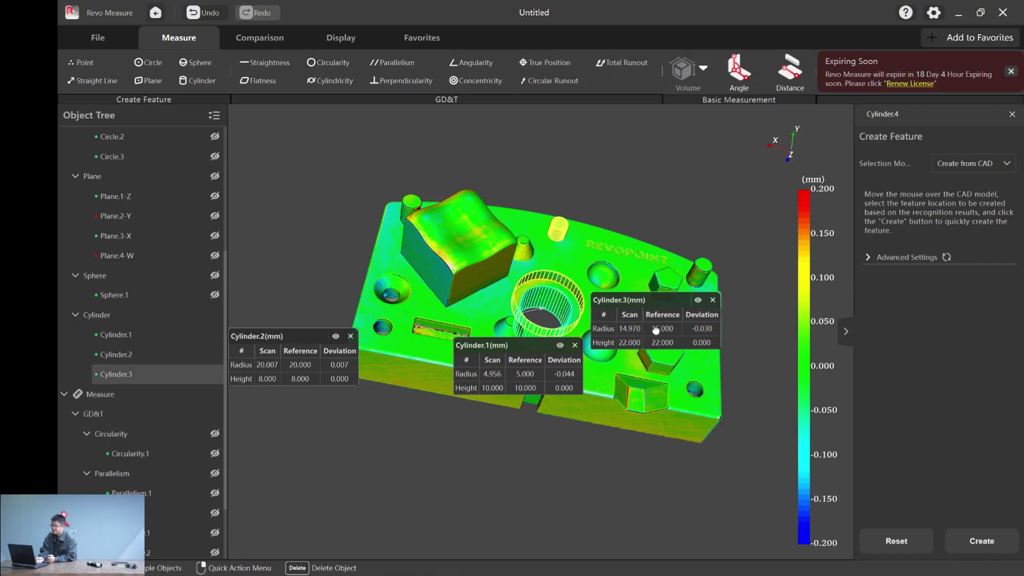
drag(655, 330, 677, 401)
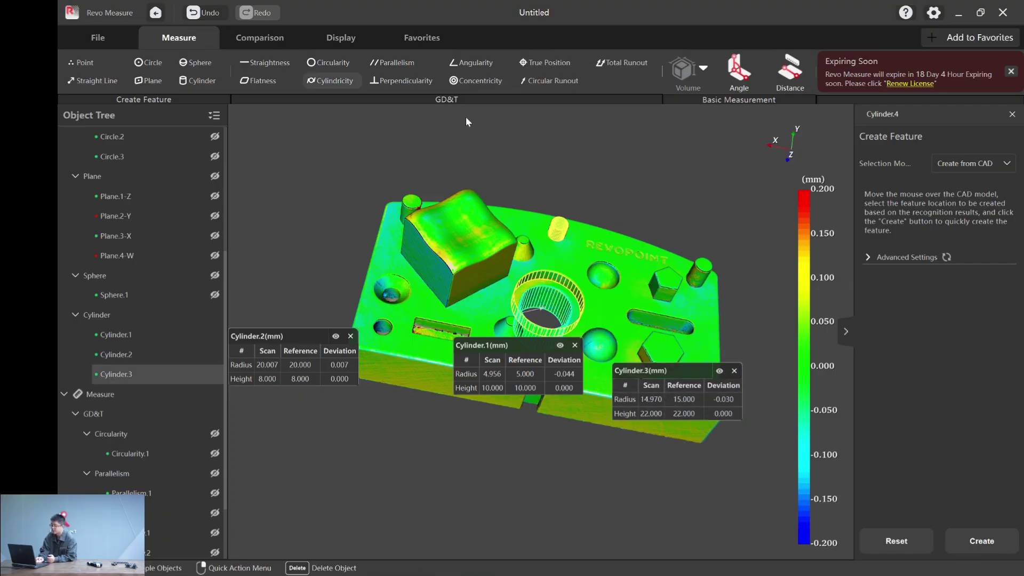
Measure the cylindricity of Cylinder.1 with a tolerance of 0.2 mm
click(968, 161)
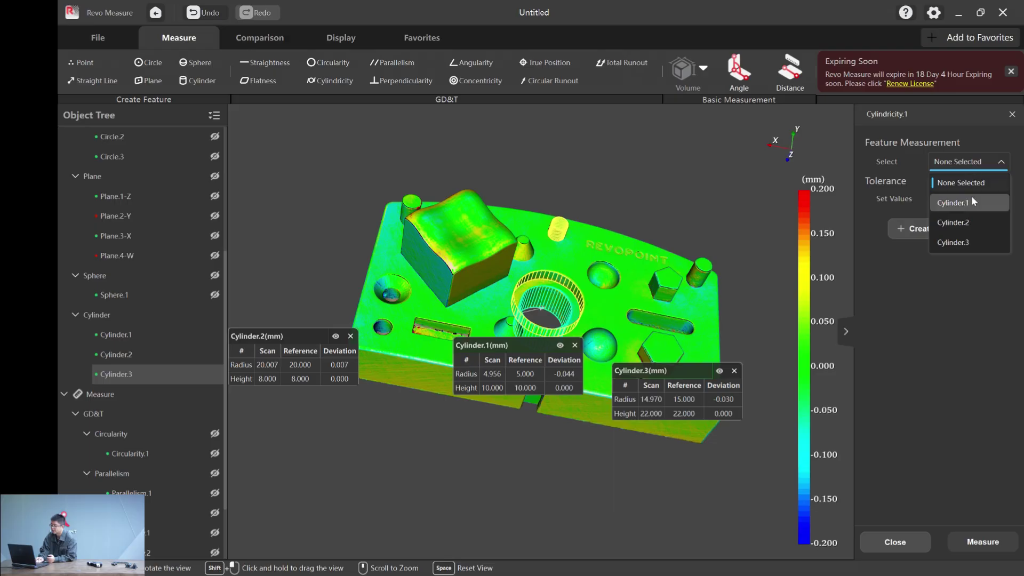
click(971, 203)
click(984, 199)
text(0)
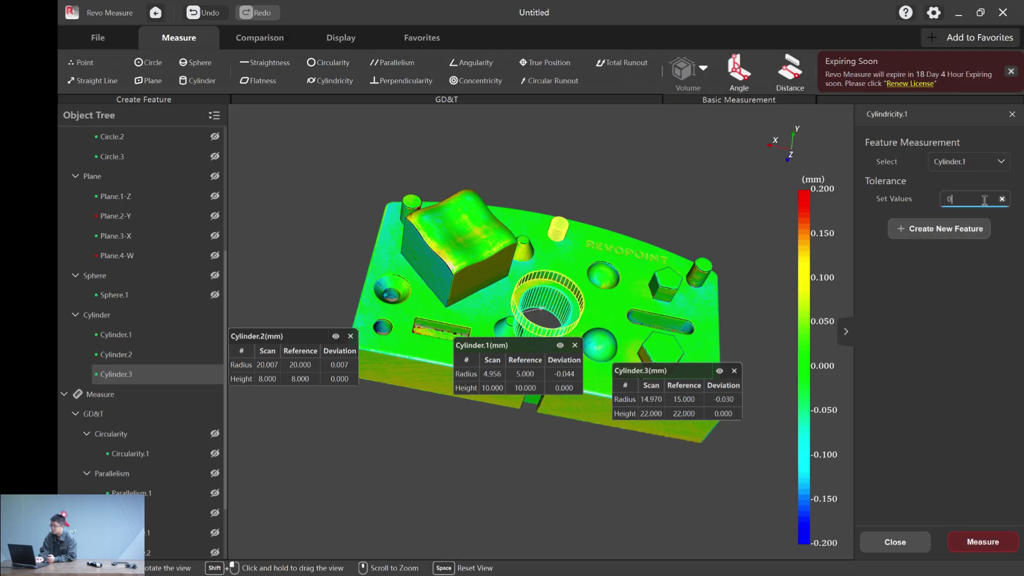
text(.2)
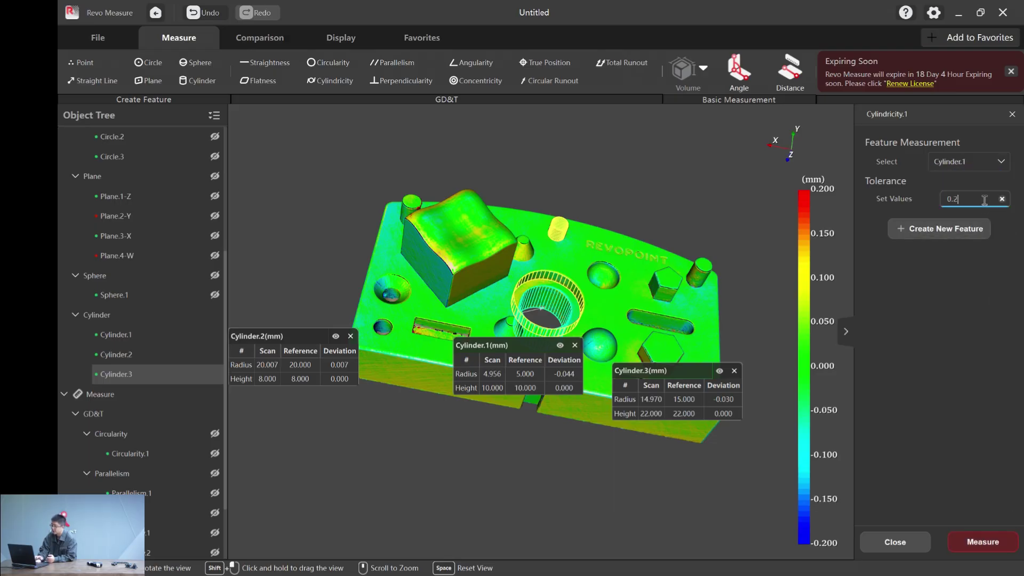
click(983, 545)
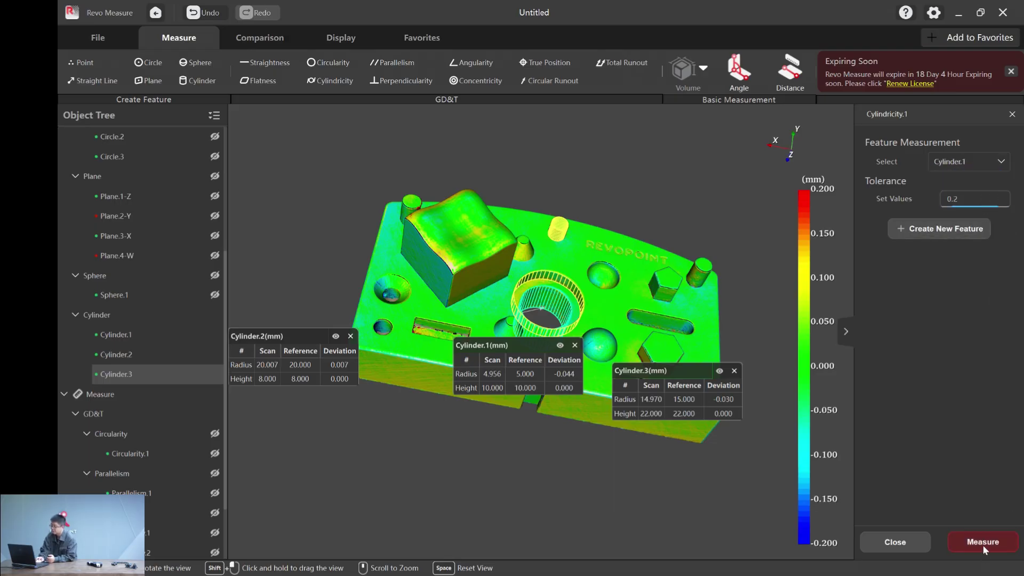
Measure the cylindricity of Cylinder.2 and Cylinder.3, each with a tolerance of 0.2 mm
click(992, 161)
scroll(970, 209, down, 1)
click(972, 218)
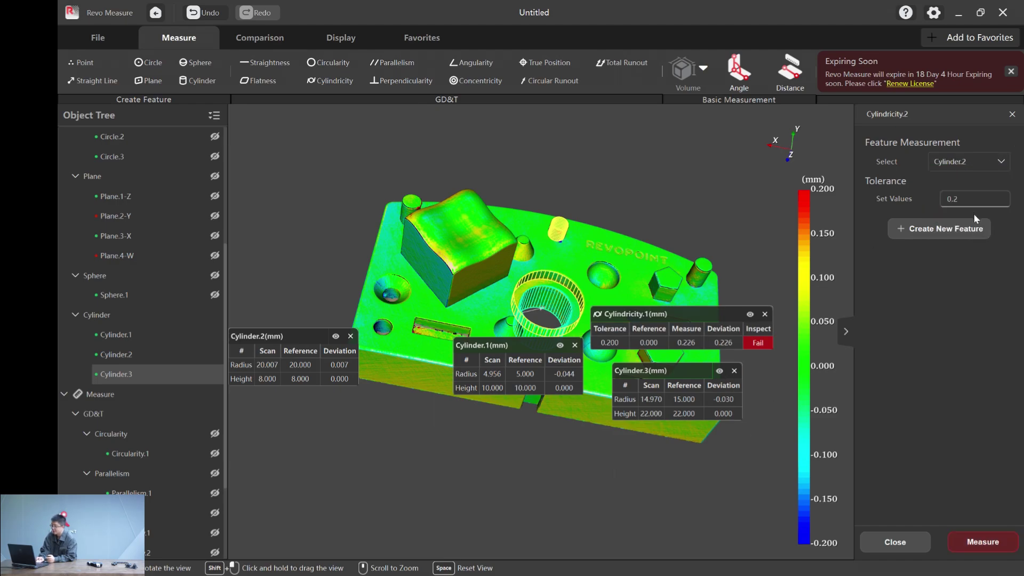
click(982, 541)
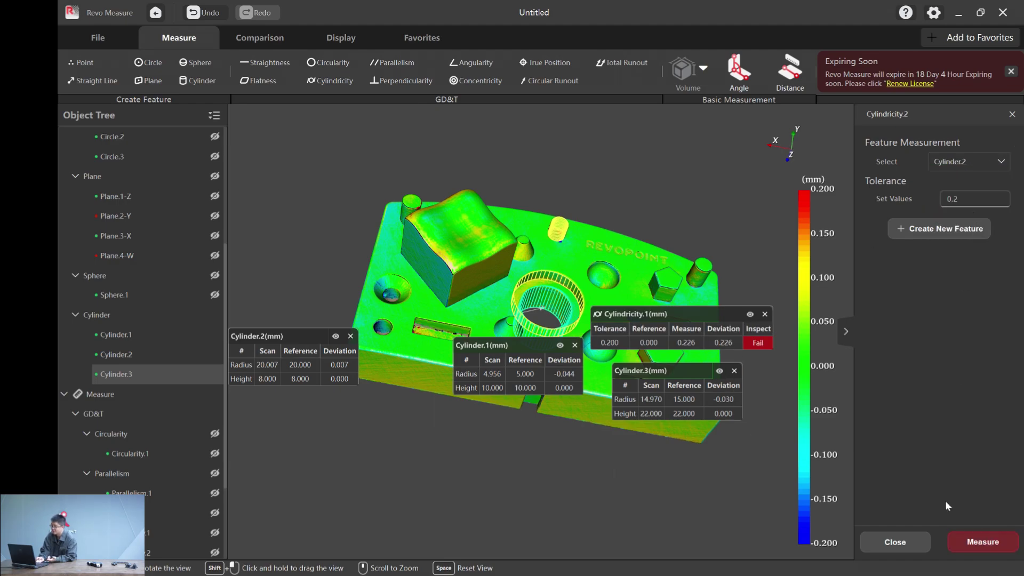
click(979, 164)
click(971, 236)
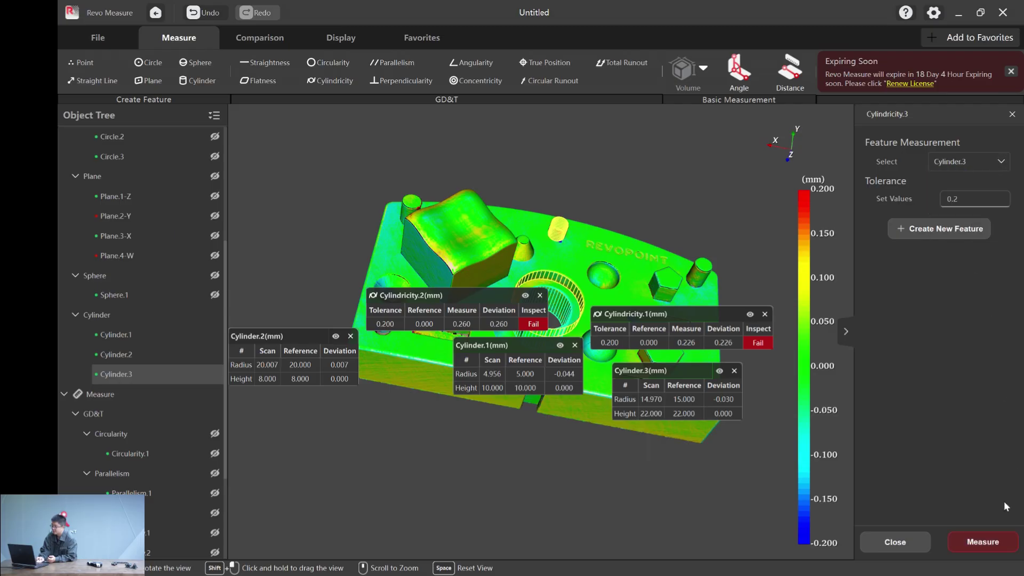
click(992, 542)
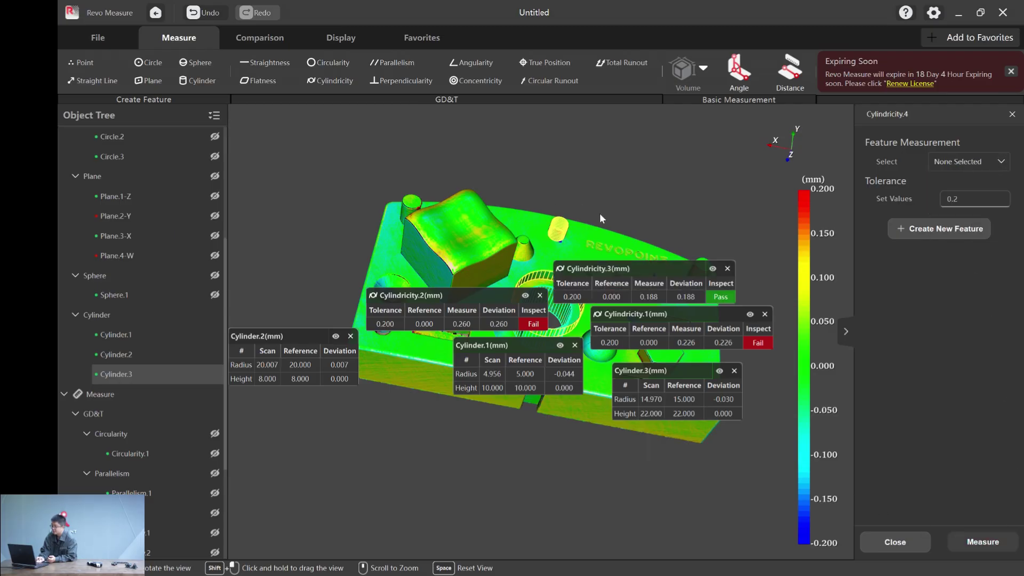
Delete the Cylindricity.3 result and hide Cylindricity.2, Cylindricity.1 and Cylinder.1
click(727, 268)
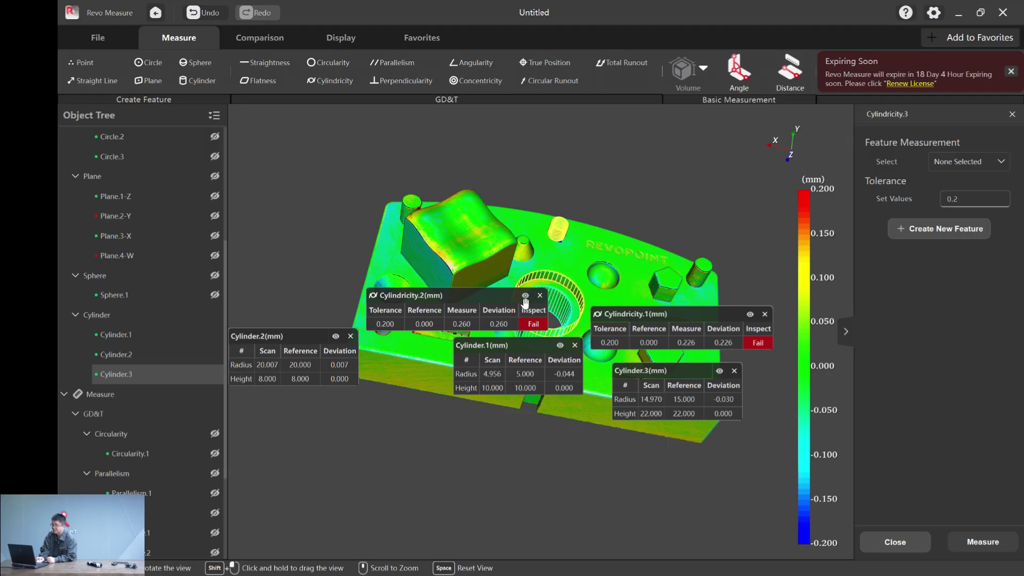
click(525, 297)
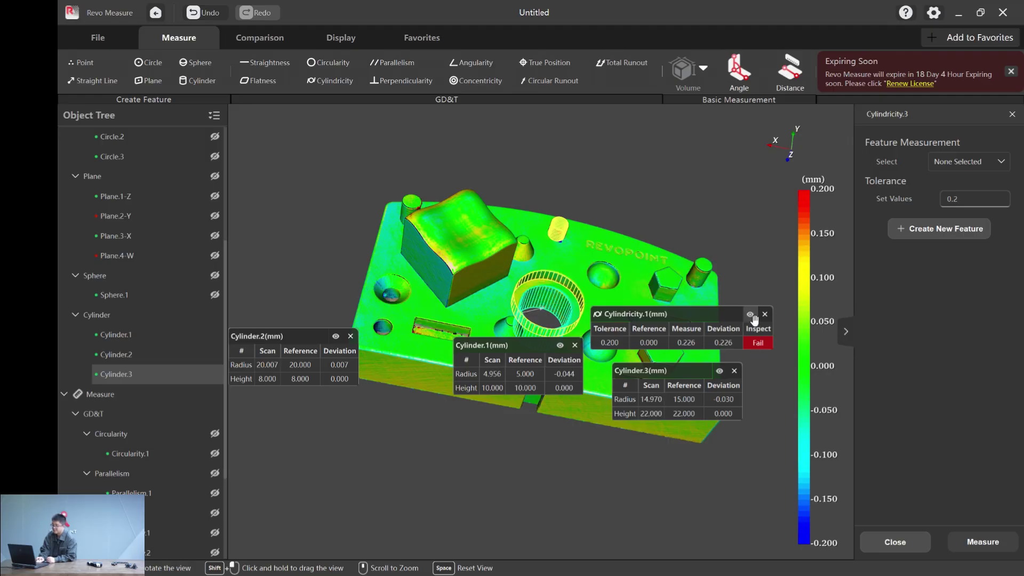
click(750, 315)
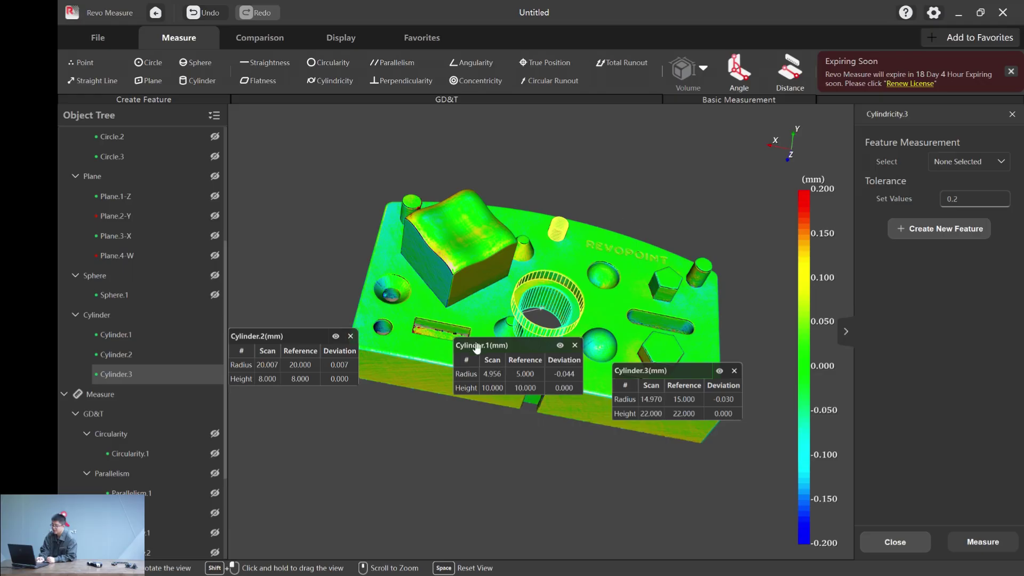
click(559, 345)
Start a concentricity measurement with Cylinder.3 as the measured feature, and set Cylinder.3 as datum H
drag(444, 414, 438, 445)
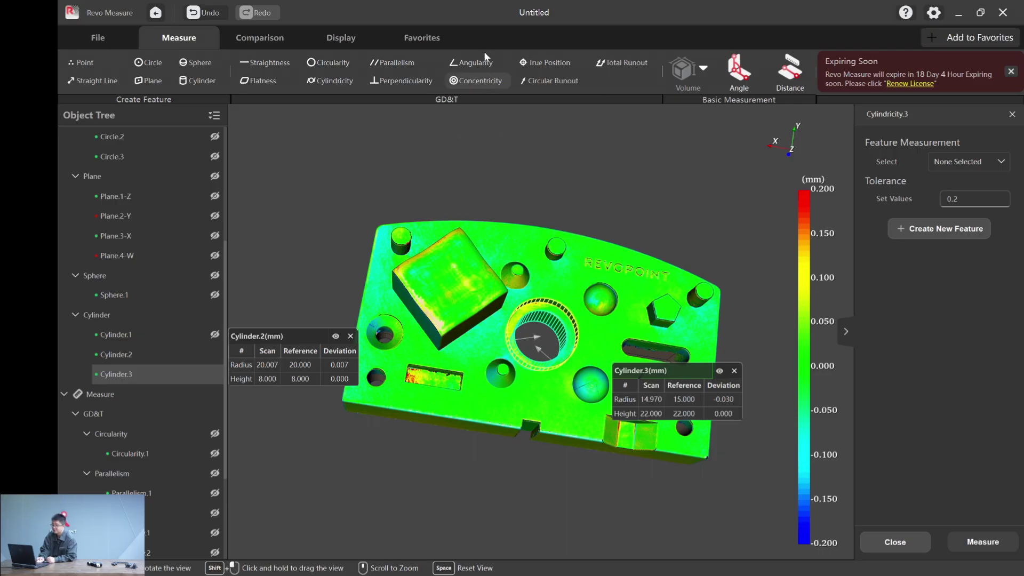
click(476, 81)
click(954, 160)
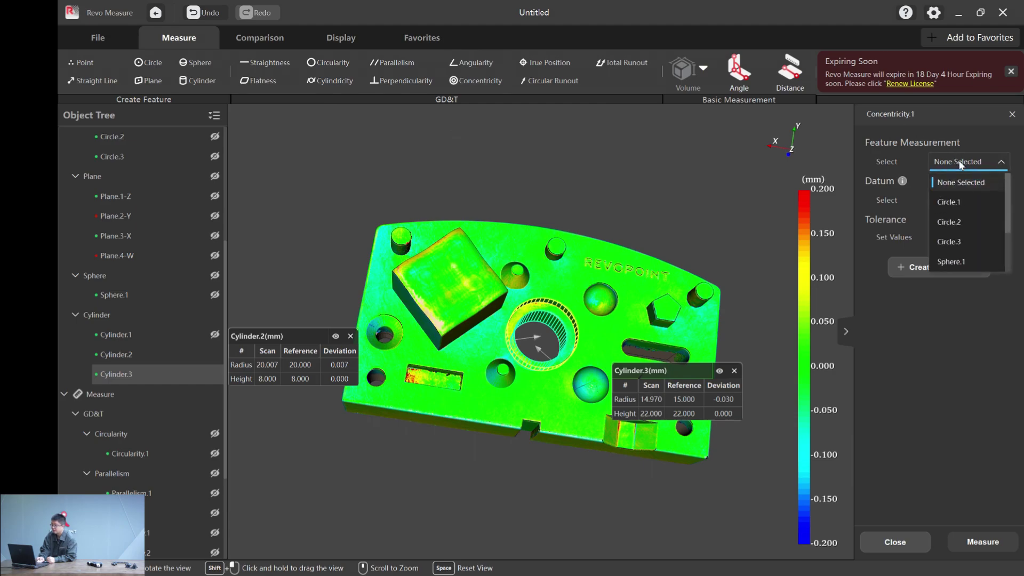
scroll(968, 225, down, 3)
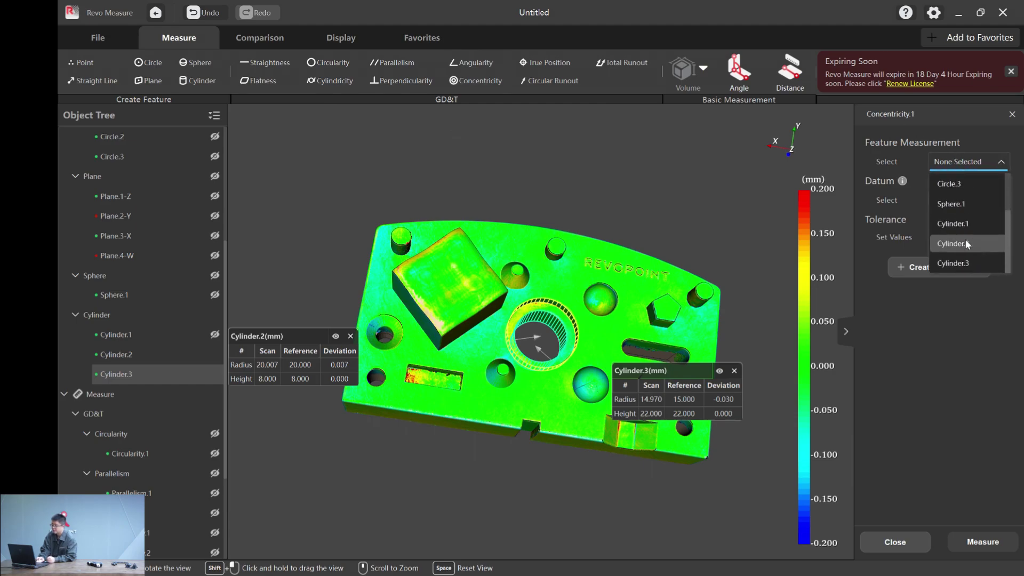
click(966, 243)
right_click(139, 376)
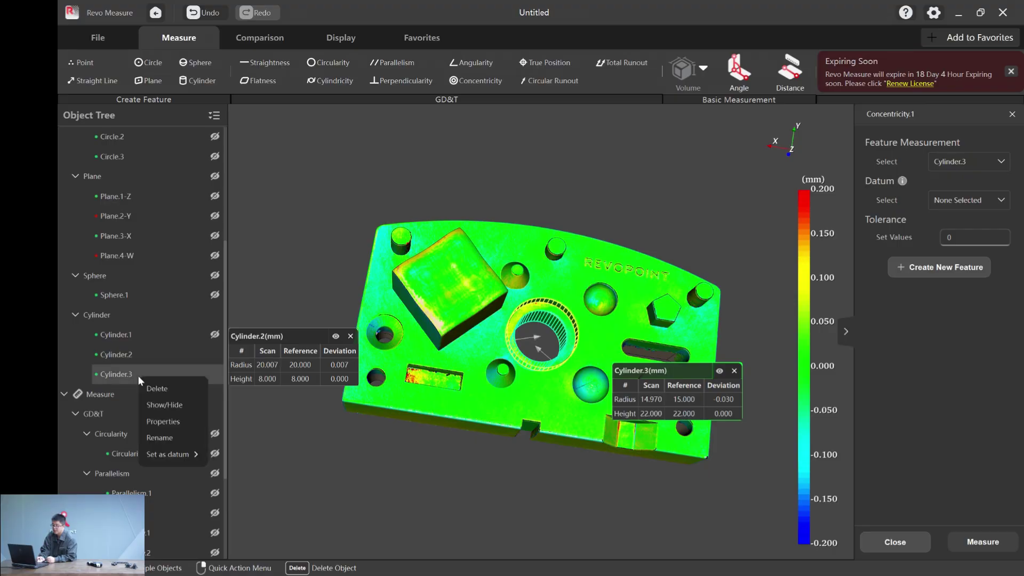
mouse_move(181, 453)
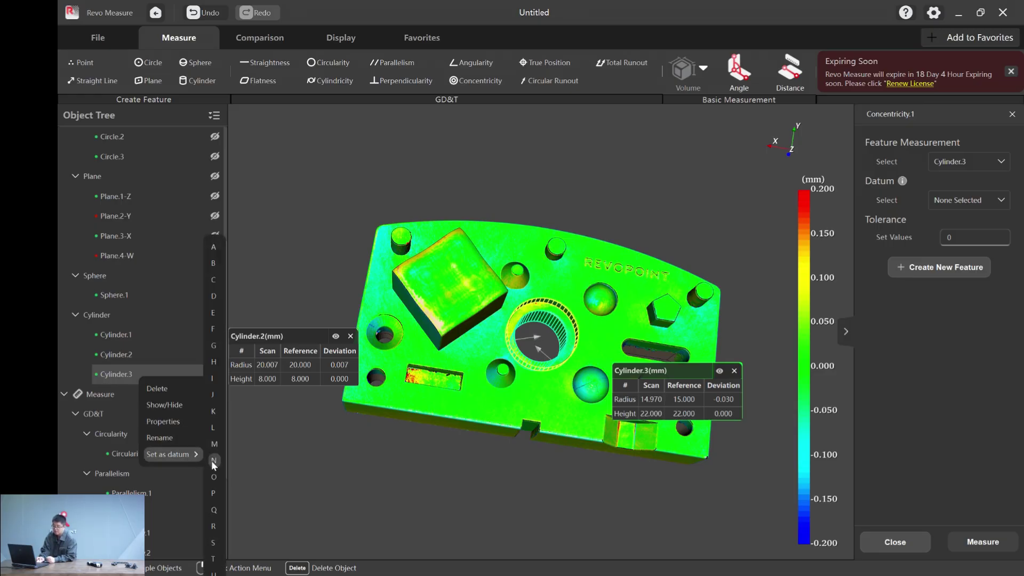
click(215, 361)
Measure the concentricity of Cylinder.2 relative to datum H with a tolerance of 0.2 mm, and place its result label below the part
click(997, 207)
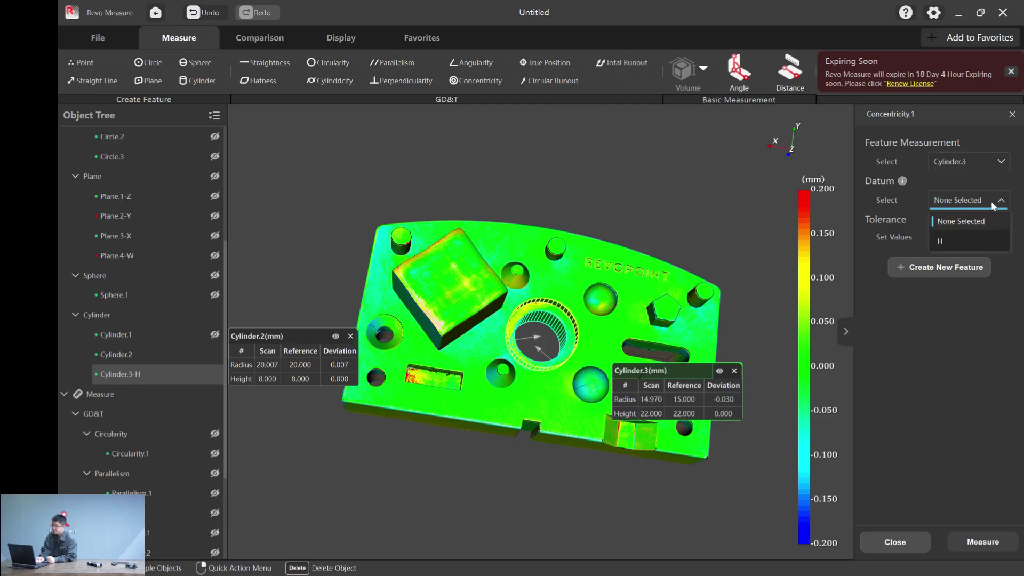
click(973, 239)
click(968, 237)
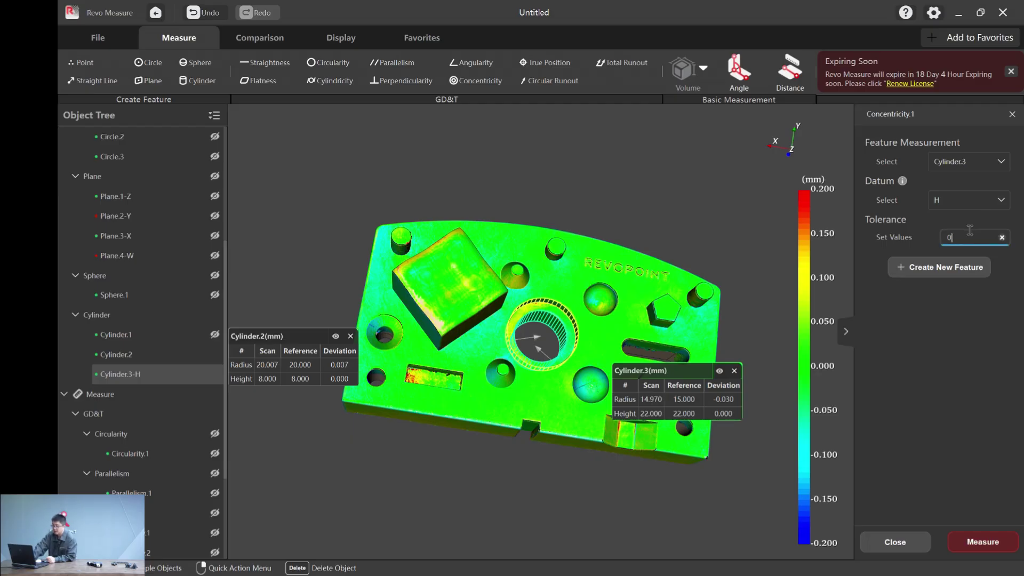
click(992, 162)
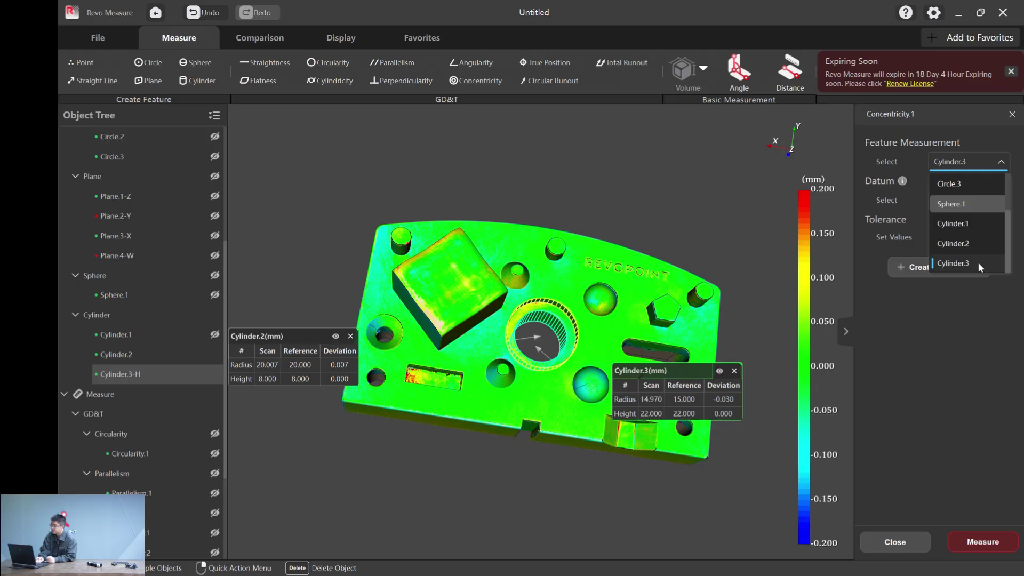
click(977, 242)
click(981, 233)
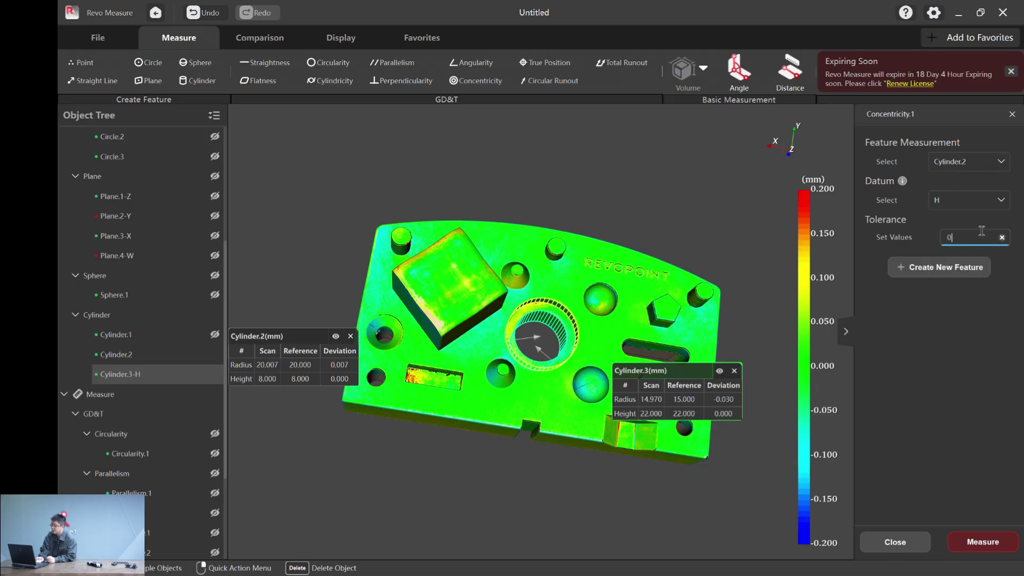
text(.2)
key(Return)
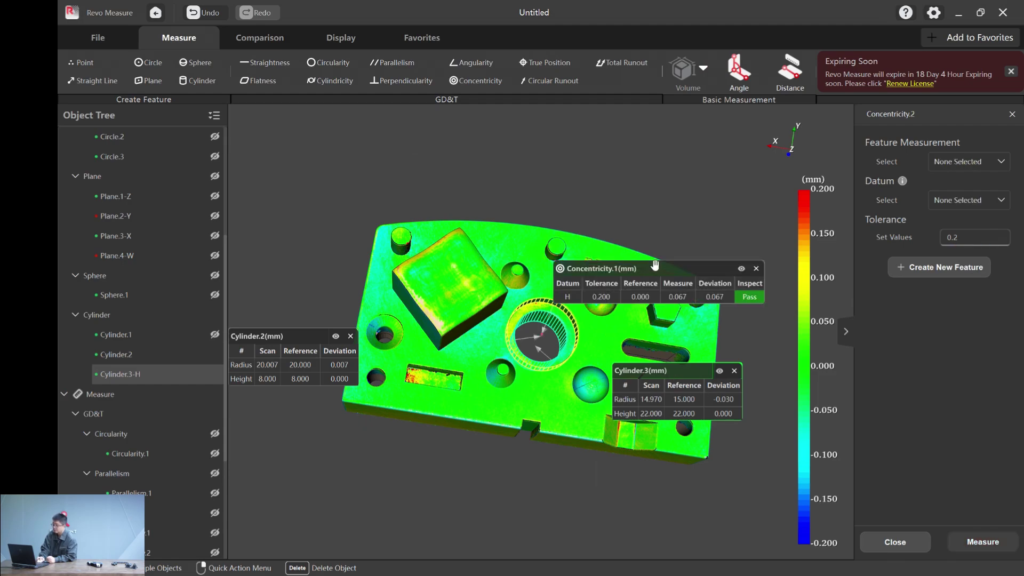
drag(549, 383, 514, 448)
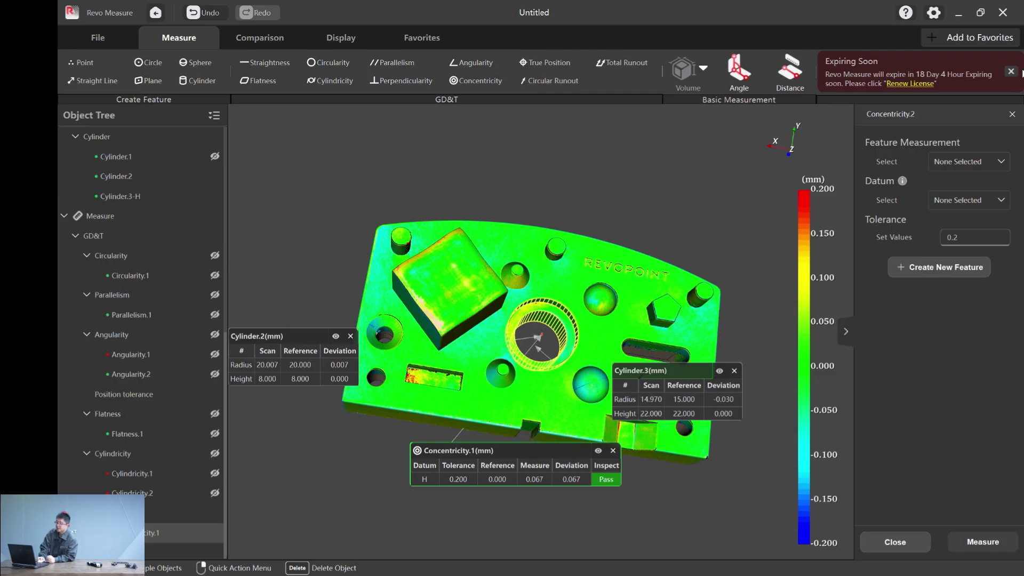
Dismiss the licence expiry notice and hide Cylinder.2, Concentricity.1 and Cylinder.3
click(1010, 71)
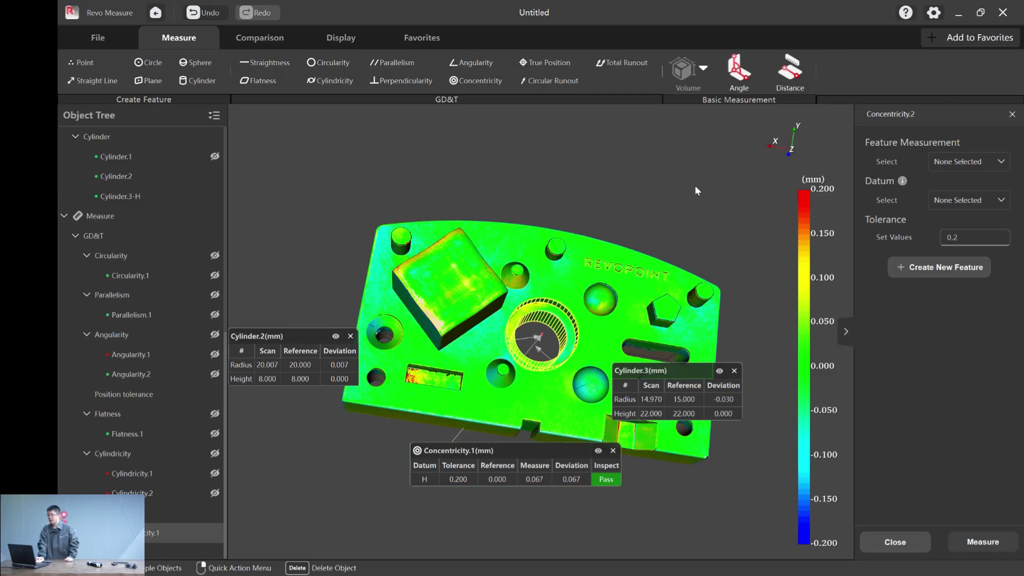
click(336, 337)
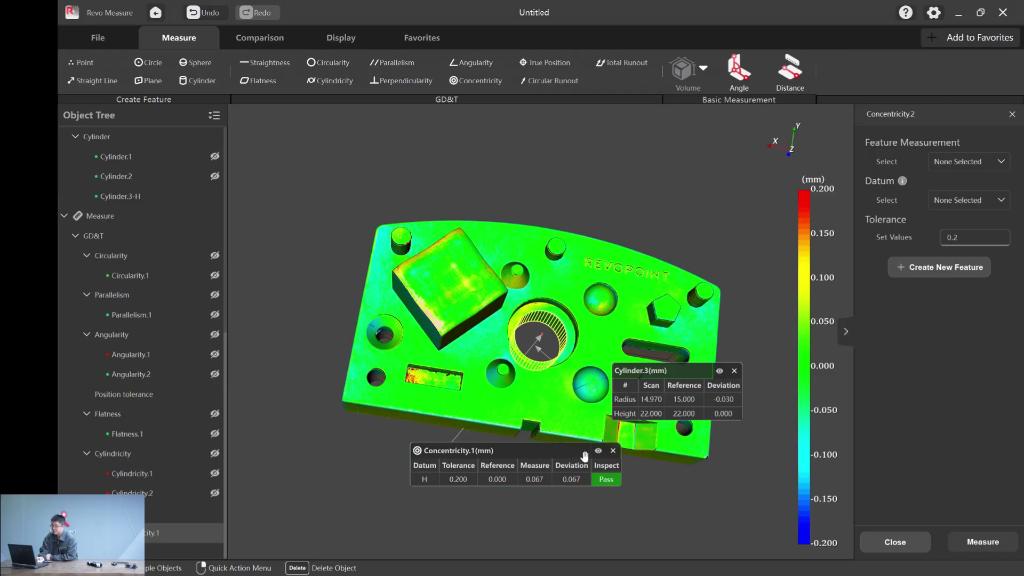
click(598, 451)
click(721, 370)
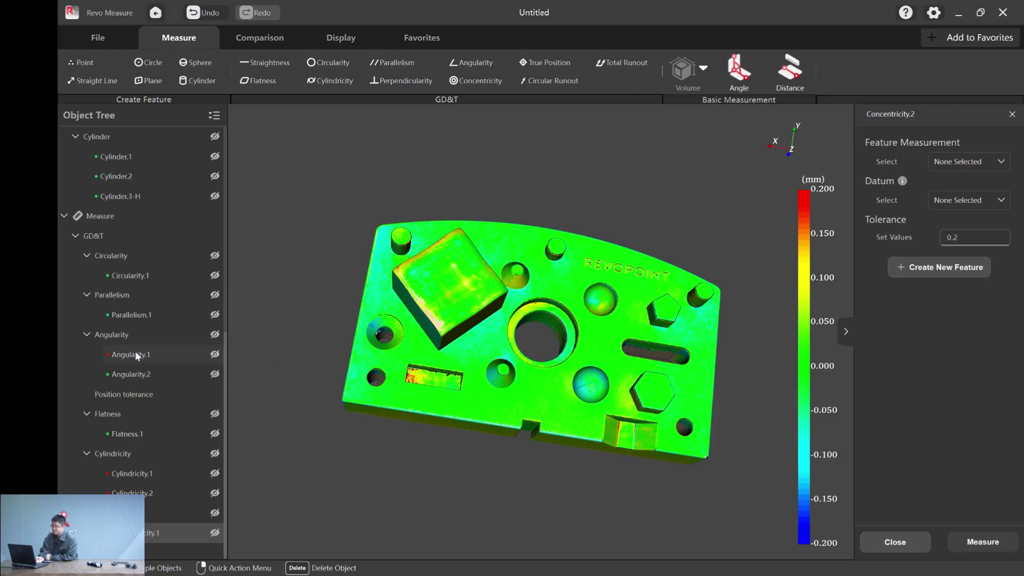
Show the plane features again and create a plane from the CAD model on the end face opposite Plane.4
scroll(139, 351, up, 6)
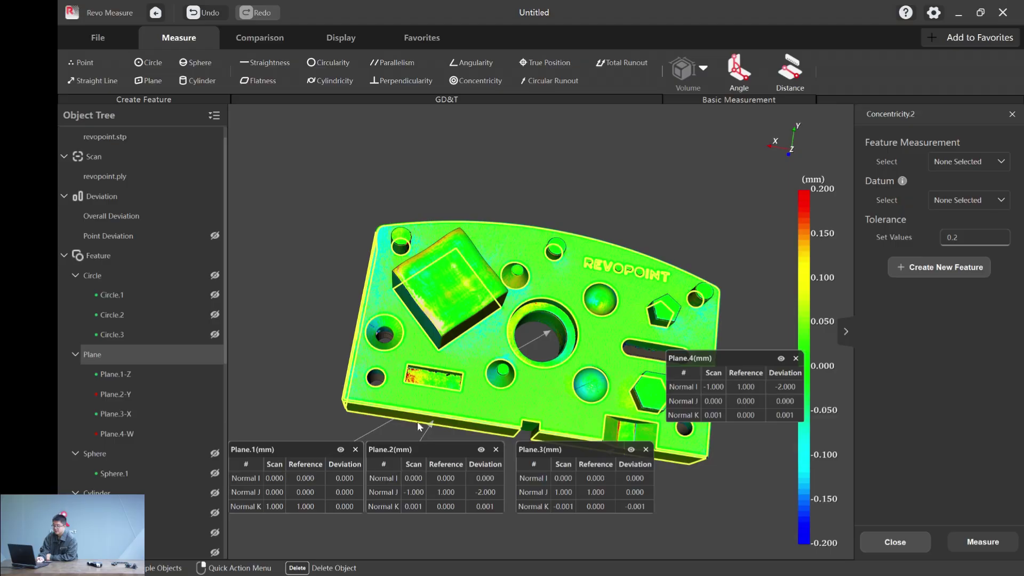
drag(309, 293, 346, 293)
click(529, 290)
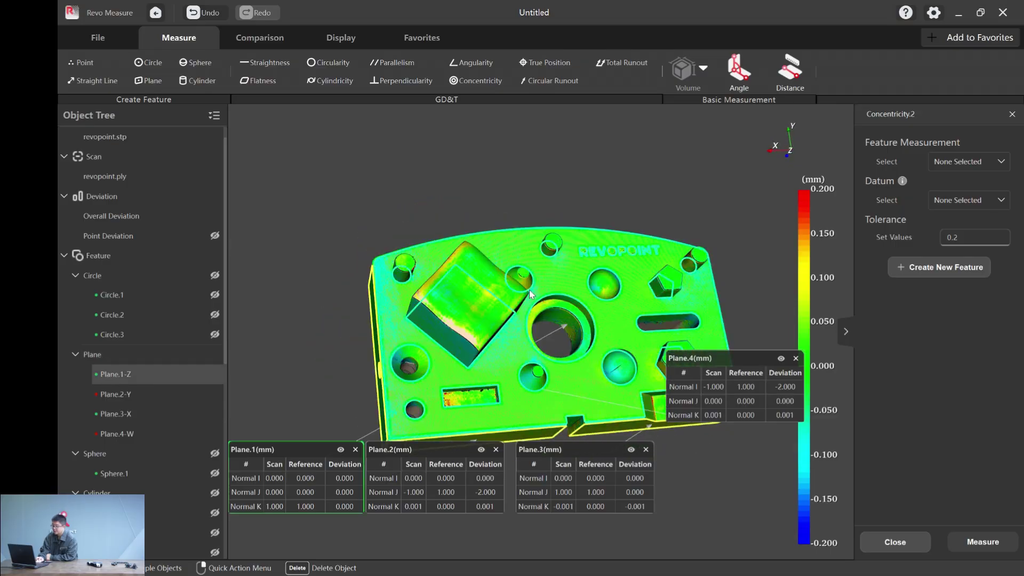
drag(529, 289, 381, 267)
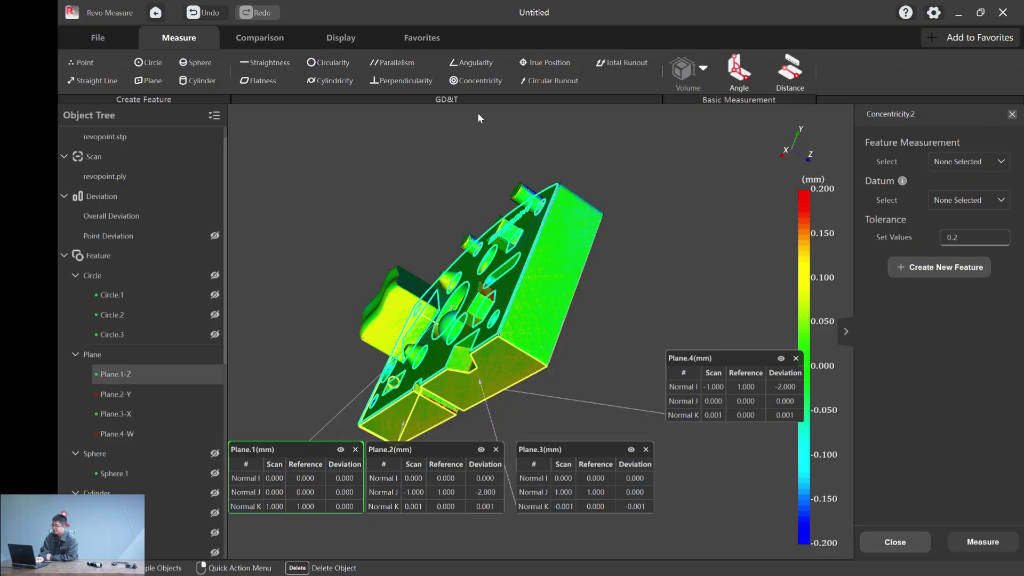
click(154, 79)
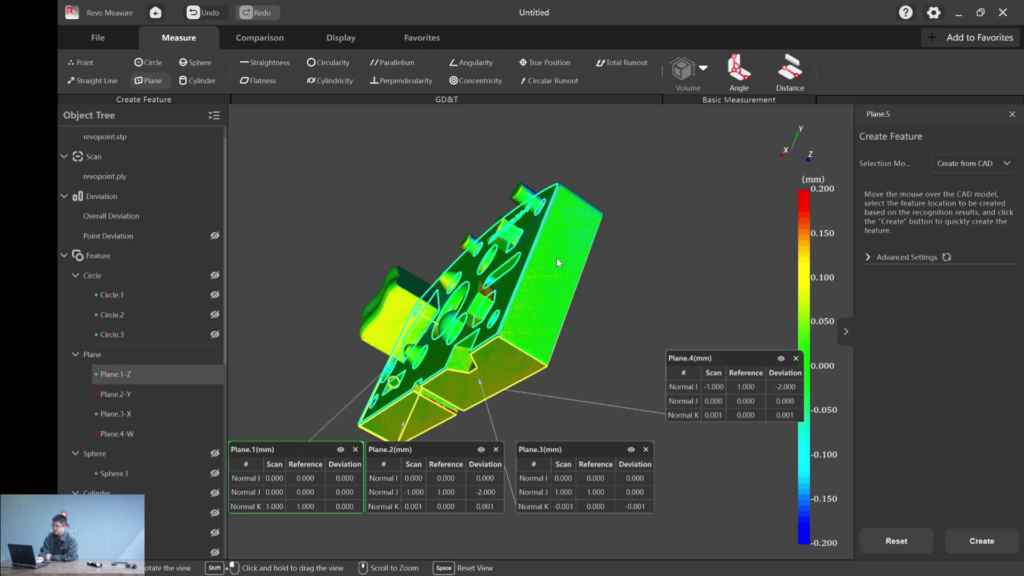
click(567, 305)
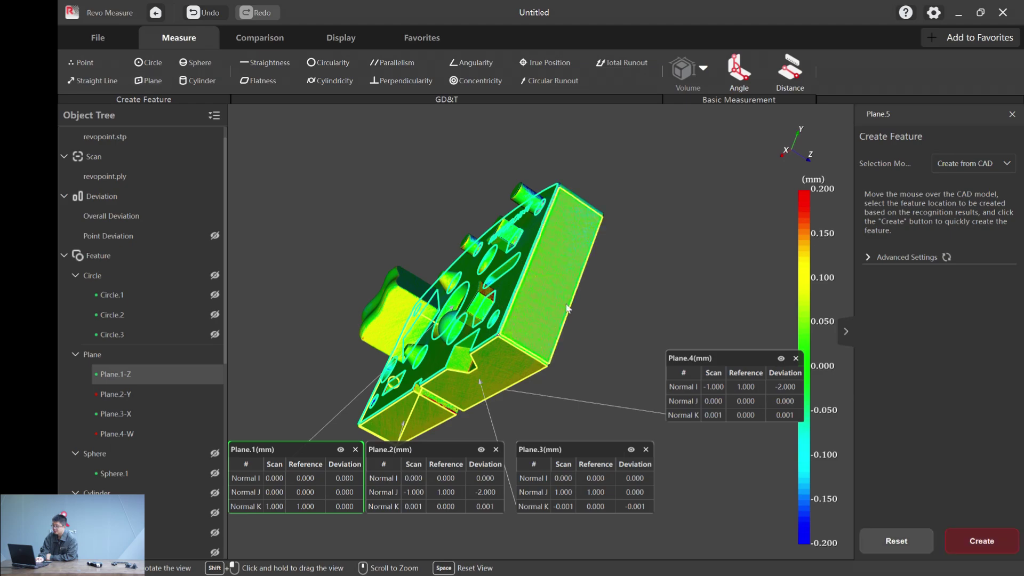
click(973, 539)
Hide Plane.1, Plane.2 and Plane.3, and place the Plane.4 and Plane.5 labels beside their opposite end faces
drag(450, 196, 427, 400)
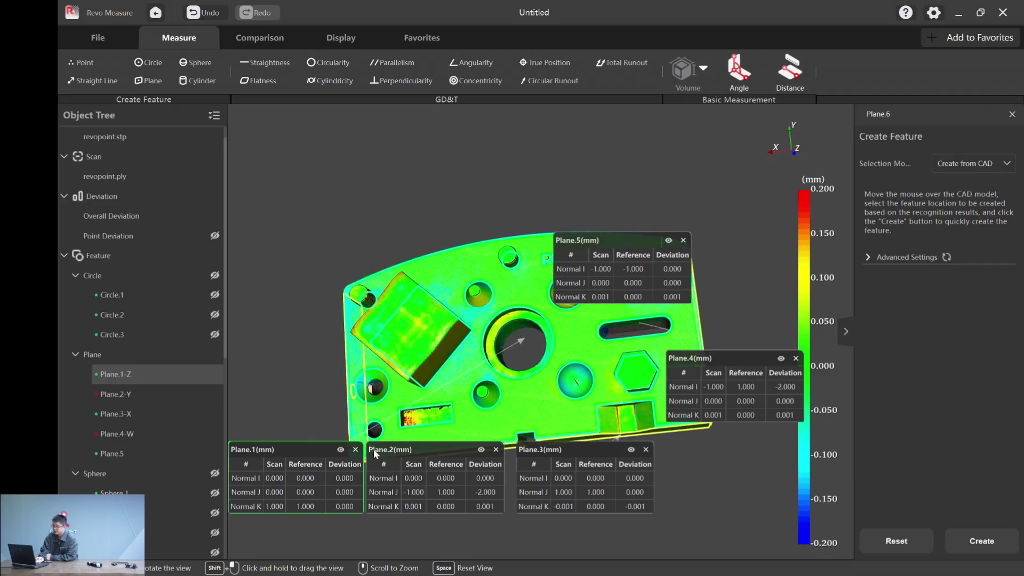
click(339, 449)
click(481, 449)
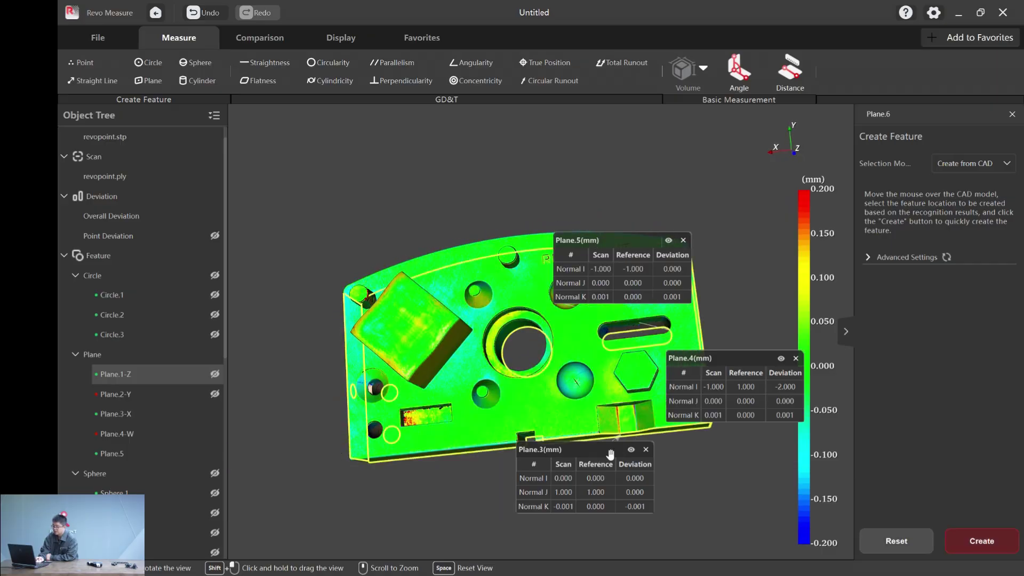
click(630, 449)
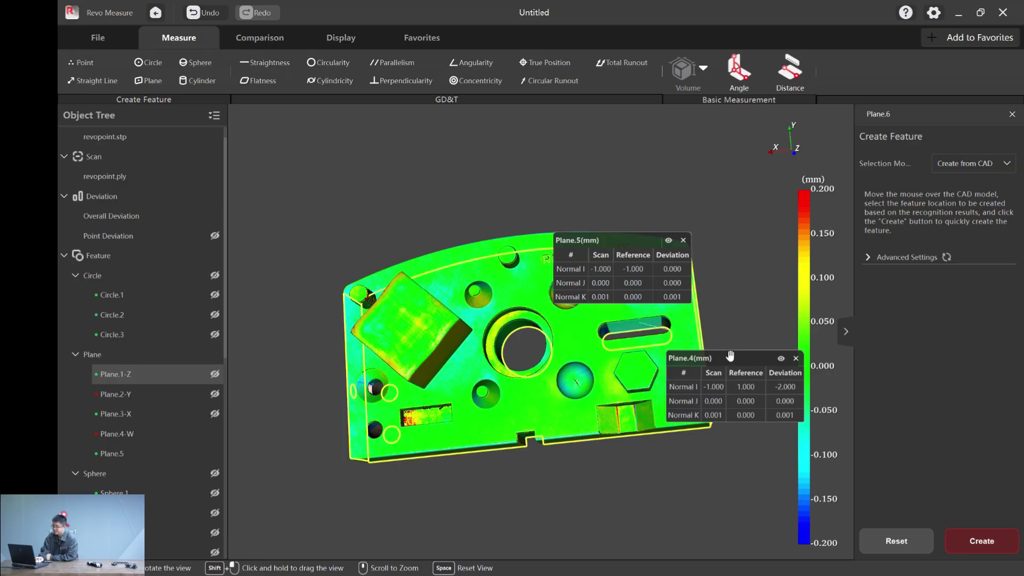
drag(729, 356, 215, 432)
drag(497, 194, 769, 351)
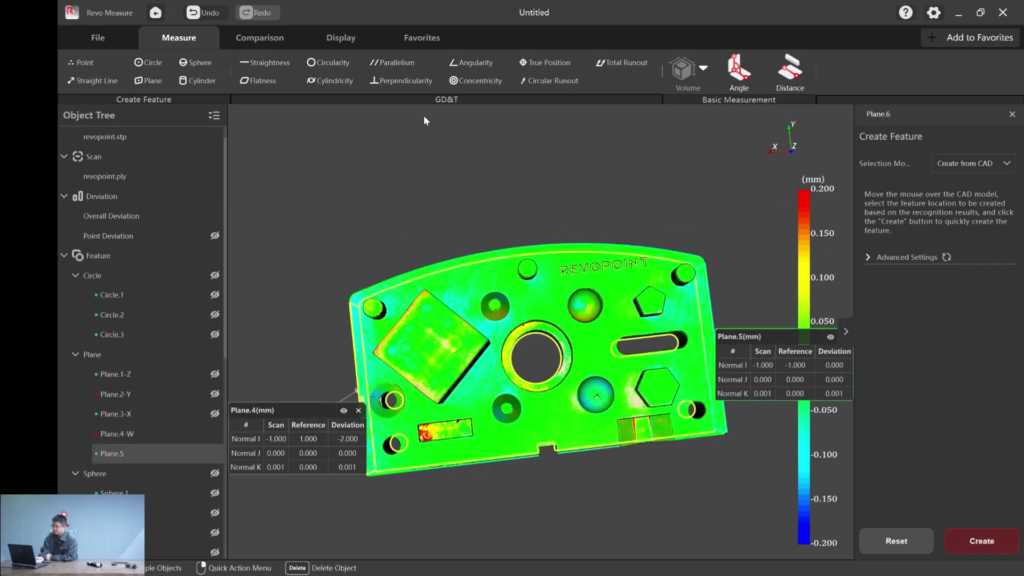
Start a distance measurement with Plane.4 as the first feature and Plane.5 as the second
click(793, 83)
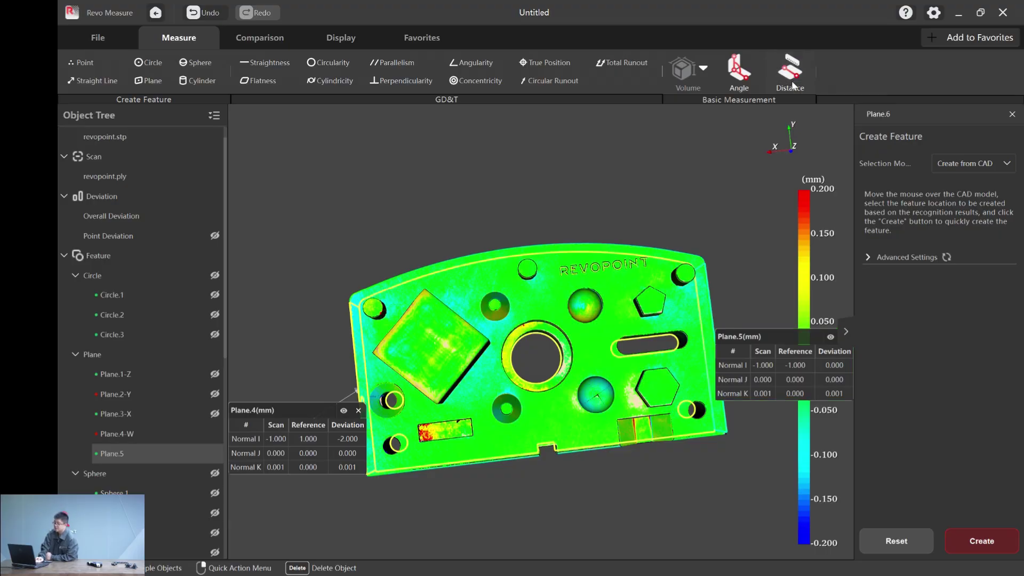
click(954, 162)
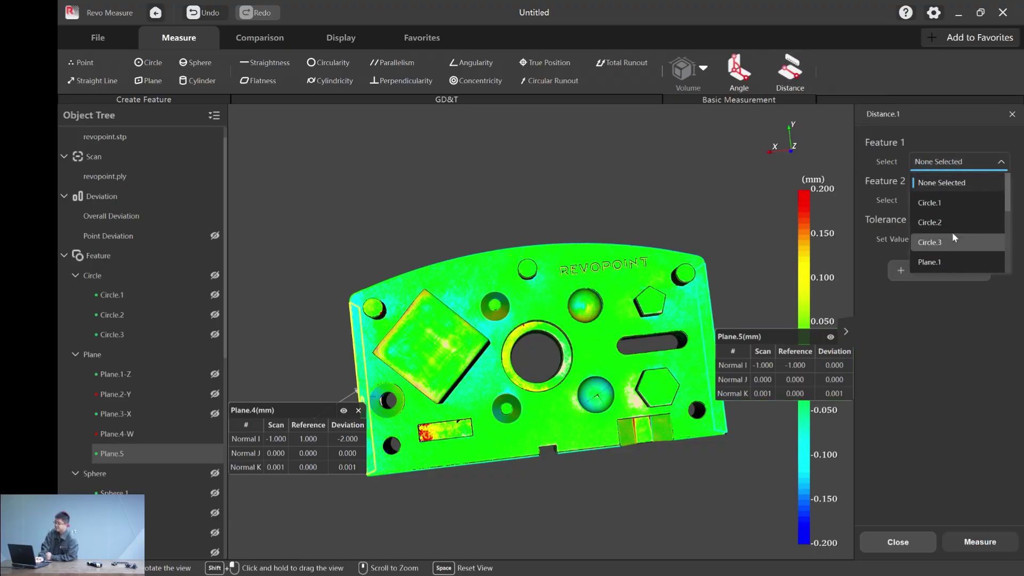
scroll(952, 230, down, 3)
click(954, 206)
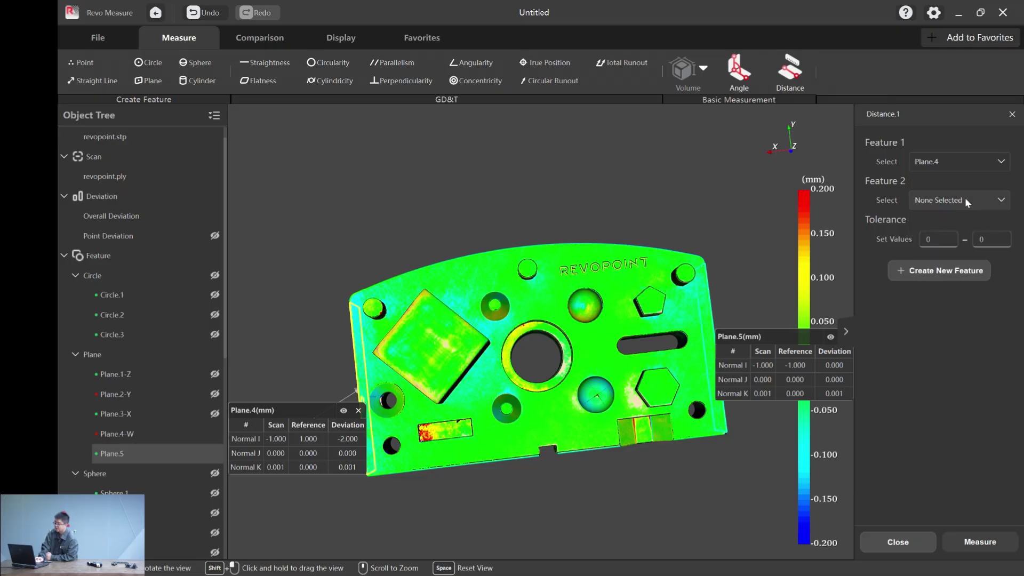
click(964, 198)
scroll(958, 265, down, 5)
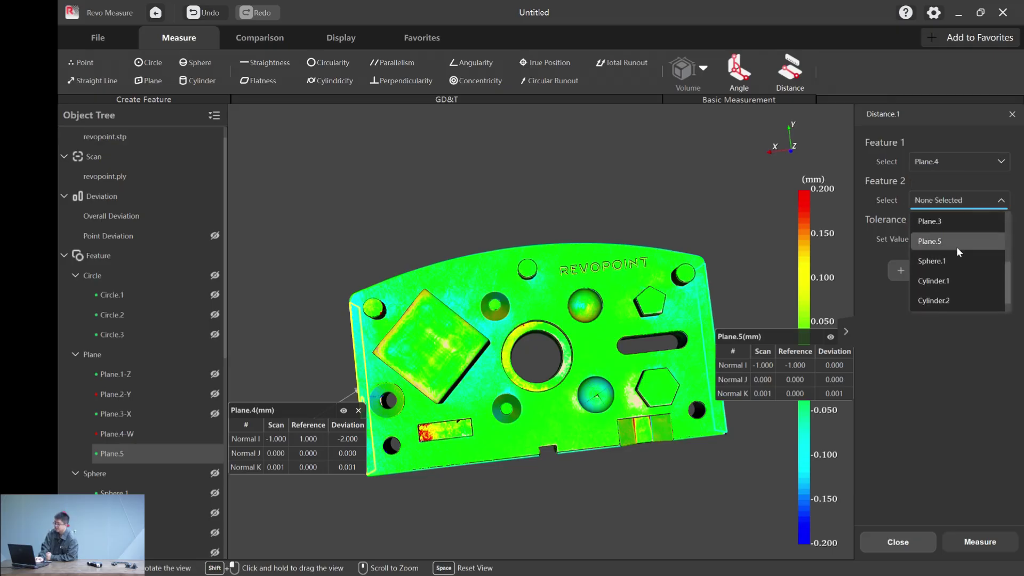
click(958, 246)
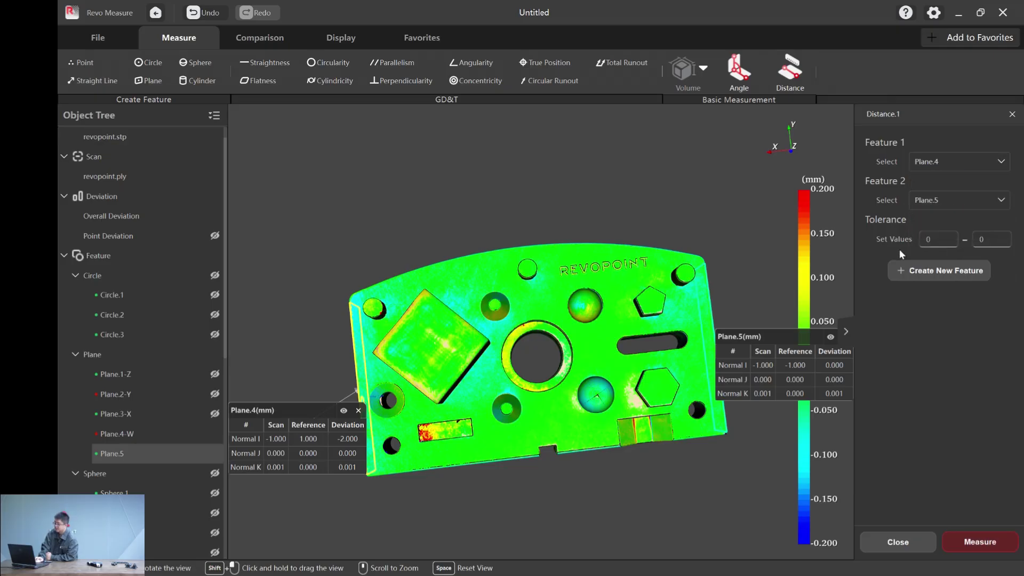
Measure the distance with a tolerance of -0.2 to 0.2 mm and place its result label above the part
click(932, 242)
double_click(932, 241)
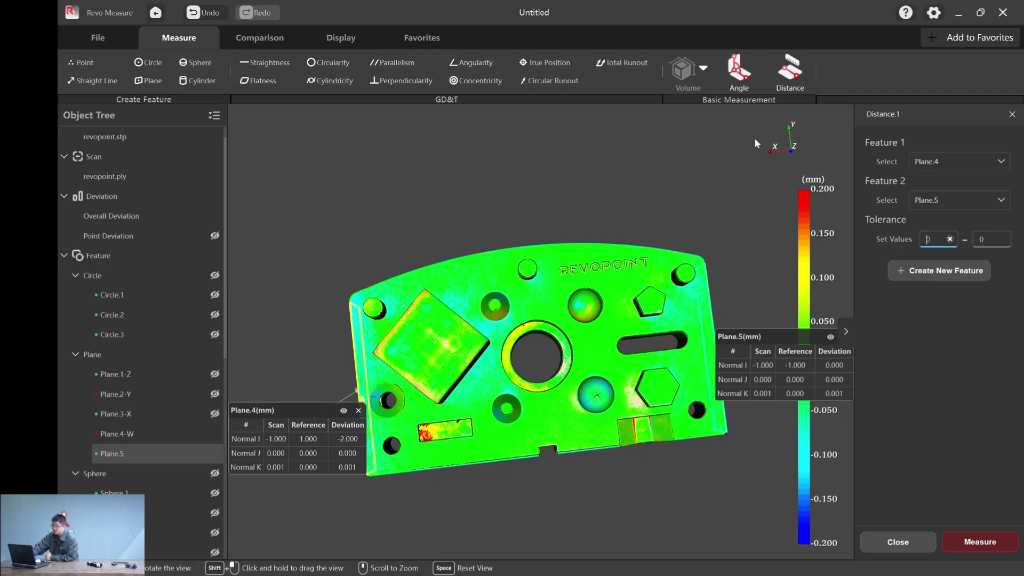
text(-)
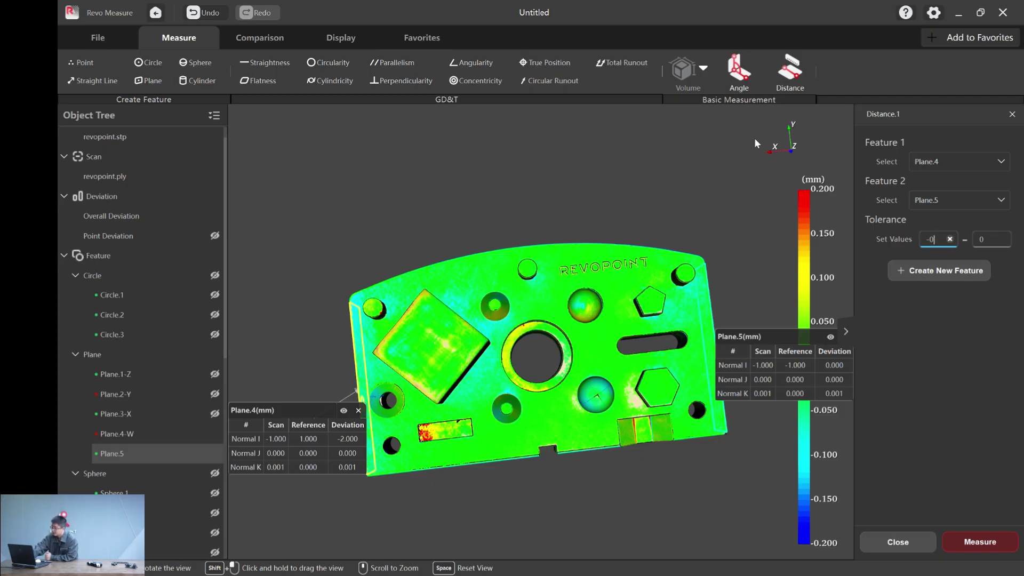
text(0)
click(984, 238)
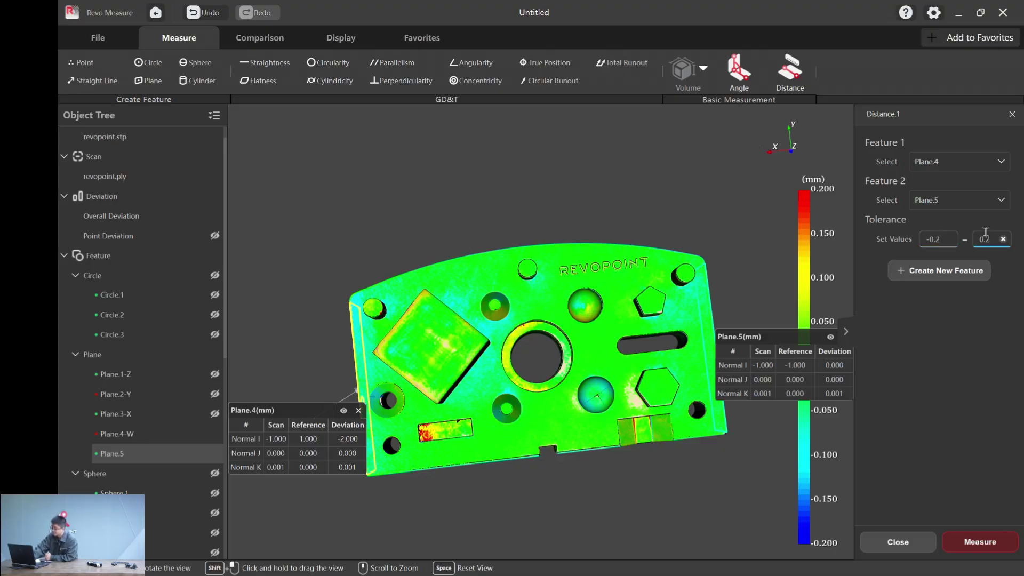
click(995, 541)
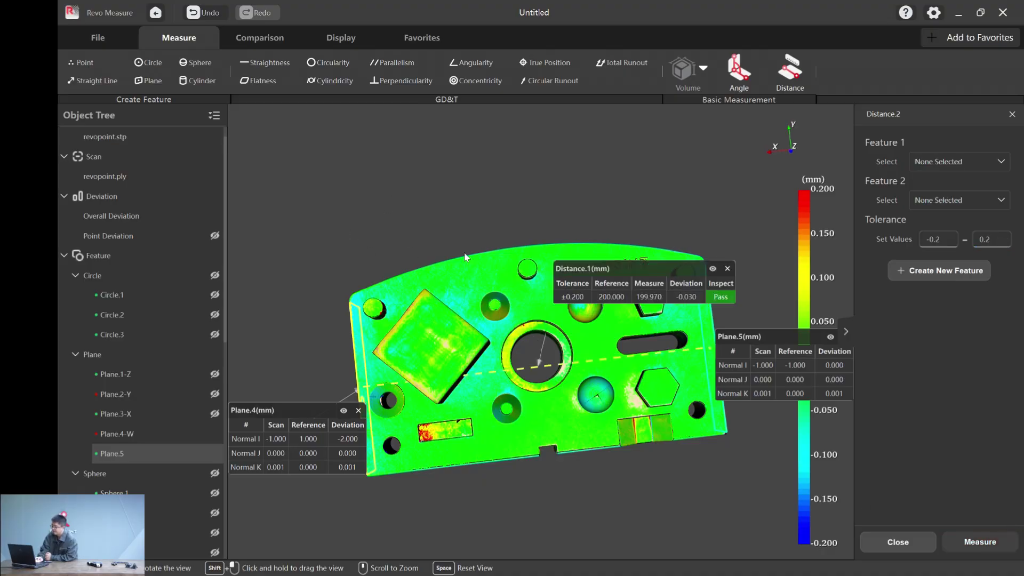
drag(634, 275, 594, 196)
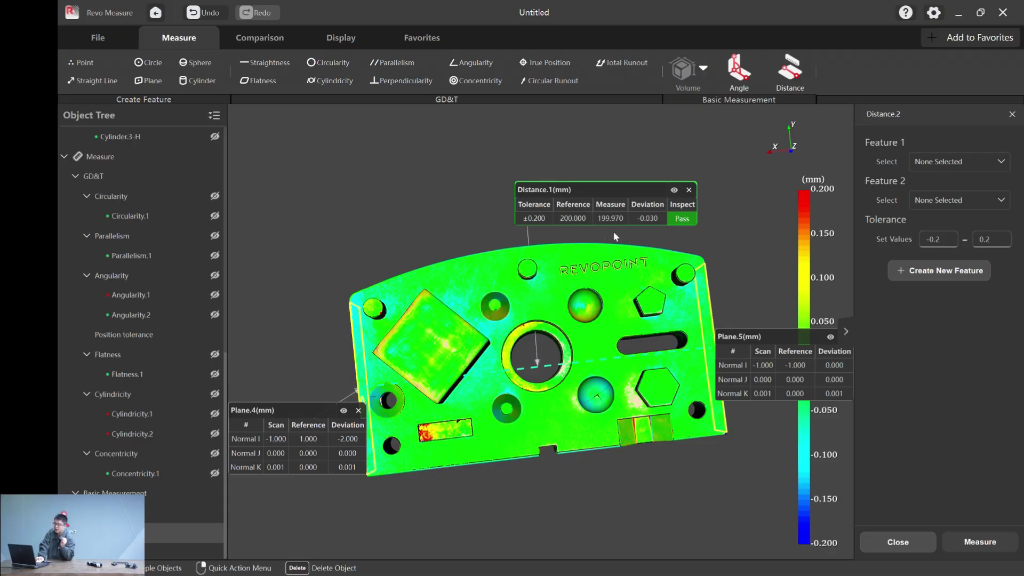
Tighten the tolerance of the next distance measurement to -0.02 to 0.02 mm
click(946, 242)
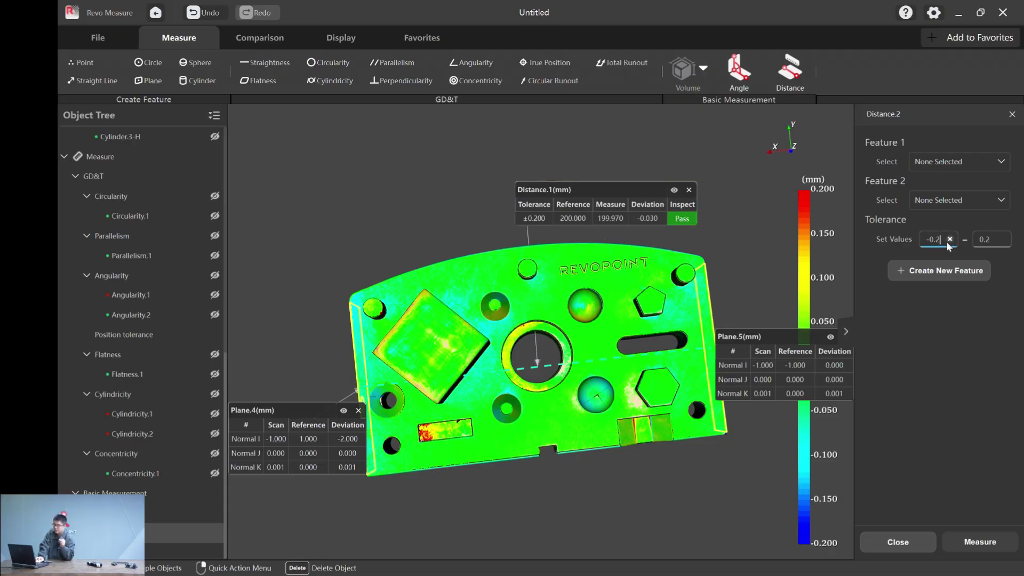
key(BackSpace)
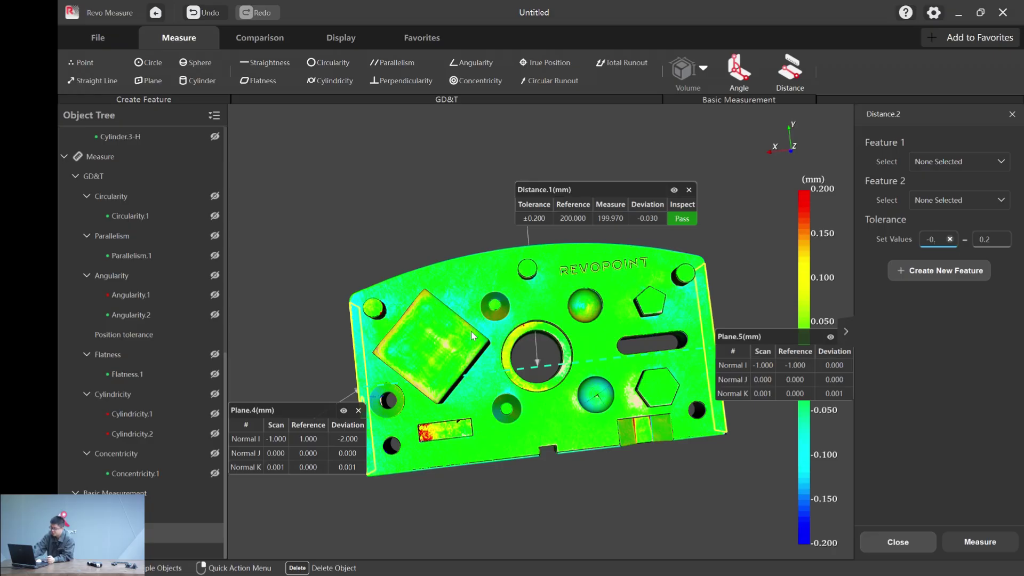
text(02)
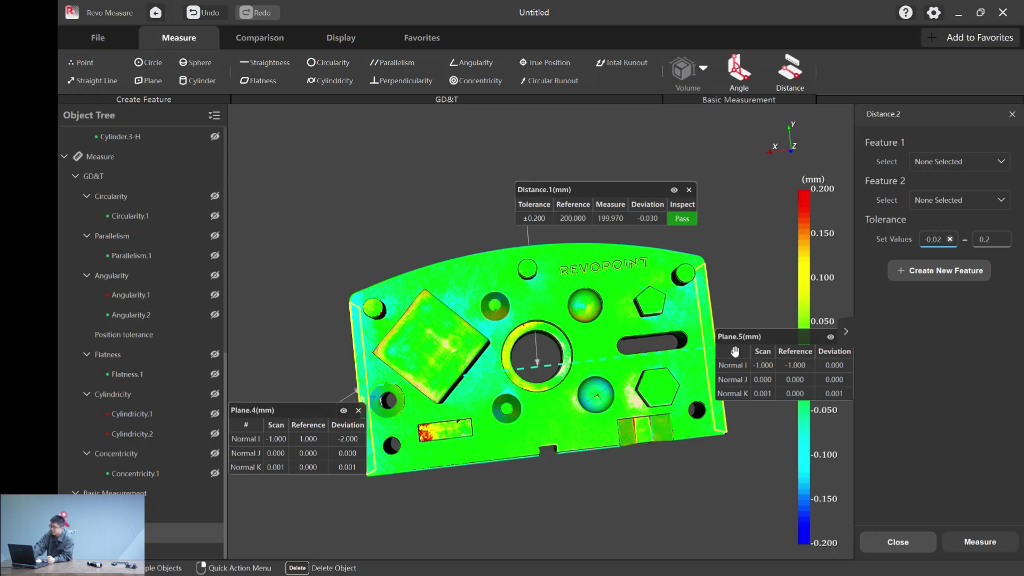
click(1008, 241)
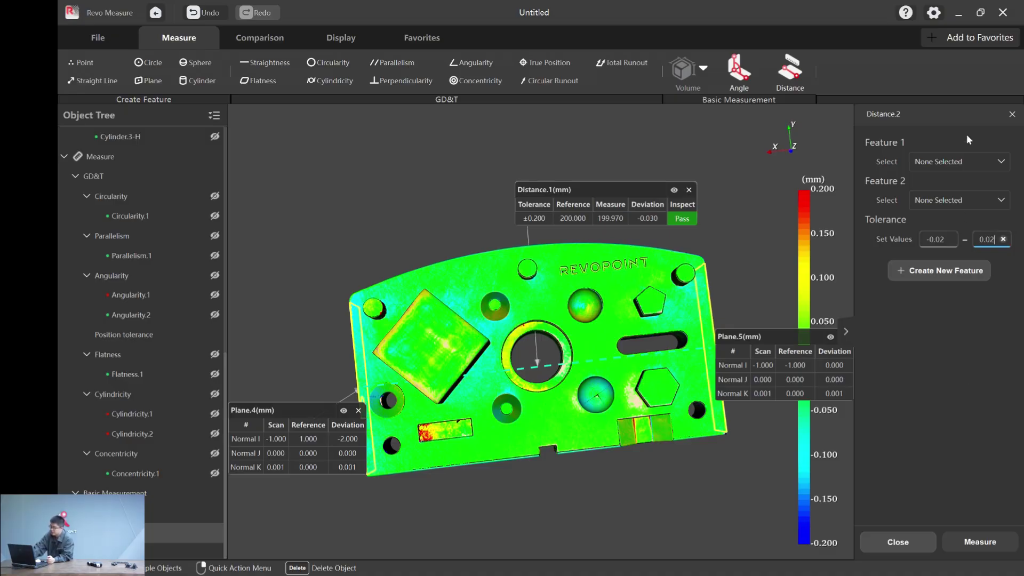
Measure the distance between Plane.4 and Plane.5 again and place its result label above the part beside the Distance.1 label
click(958, 161)
scroll(976, 221, down, 5)
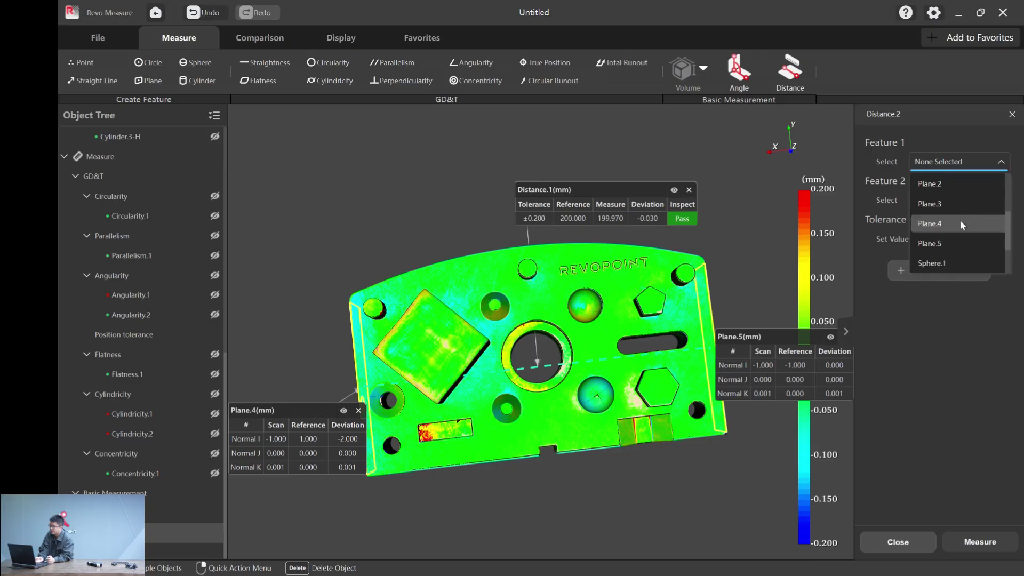
click(960, 223)
click(981, 199)
scroll(967, 261, down, 5)
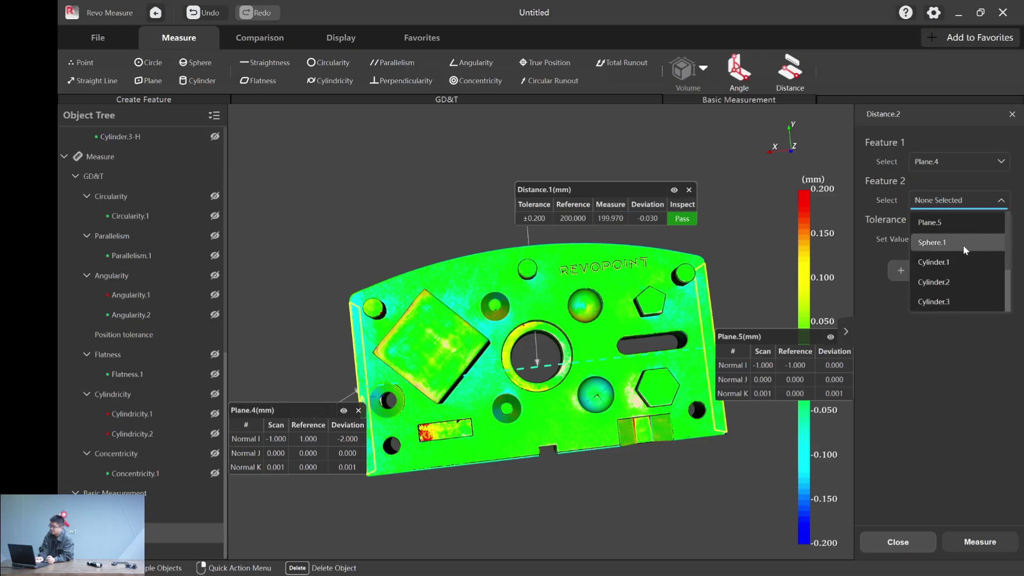
click(961, 224)
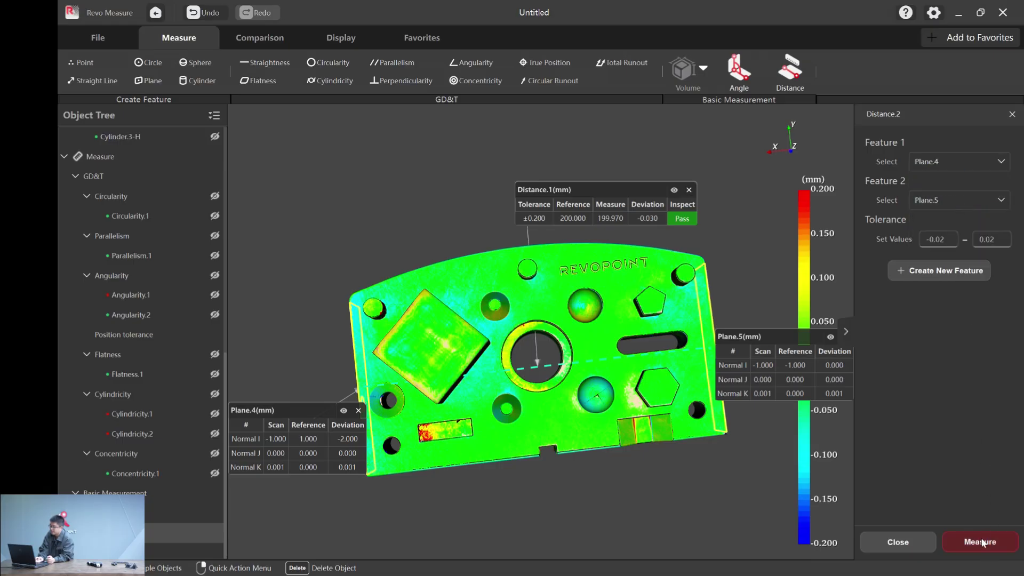
click(982, 529)
drag(652, 275, 414, 199)
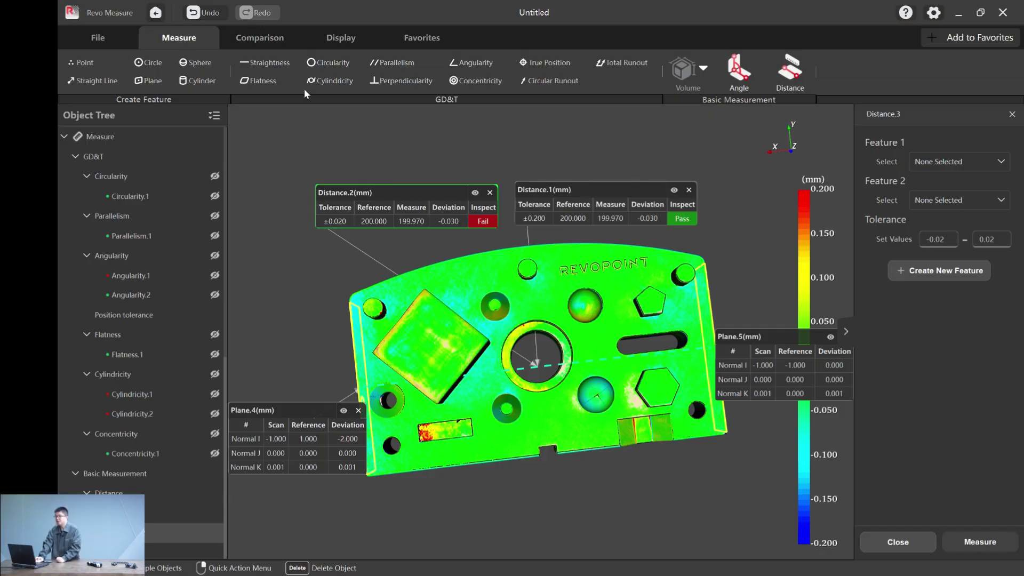
click(266, 39)
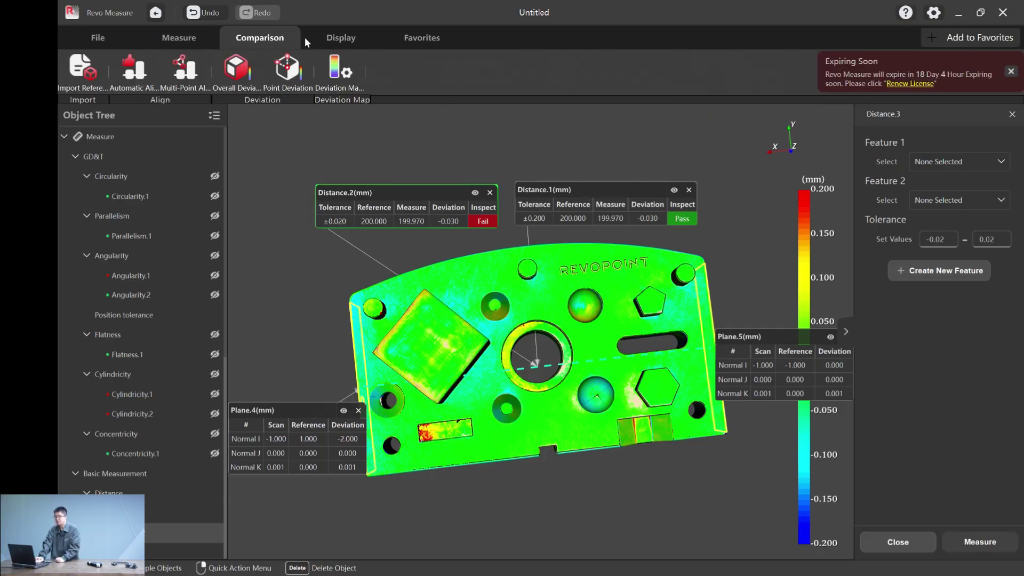
click(339, 39)
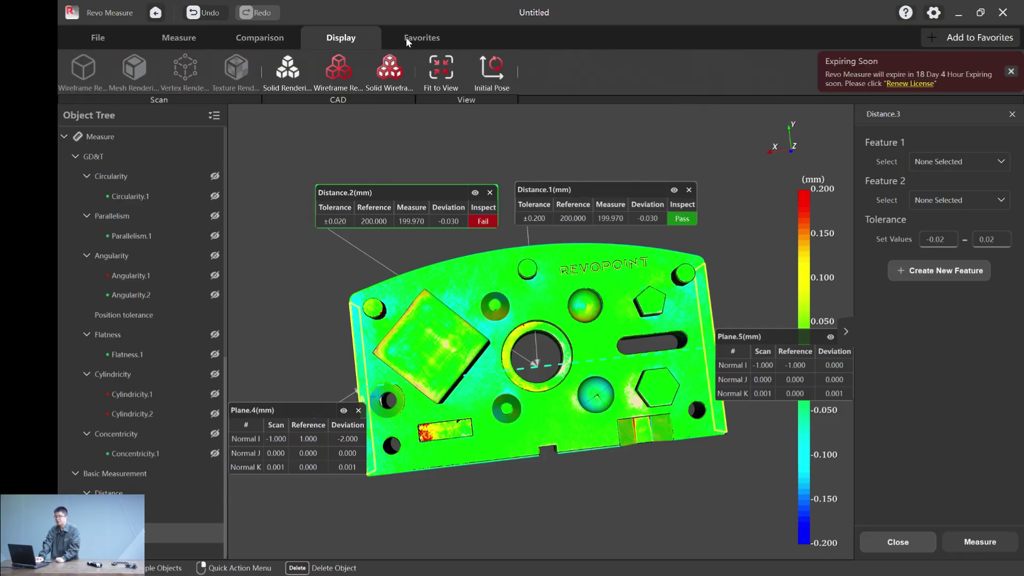
click(407, 38)
click(373, 39)
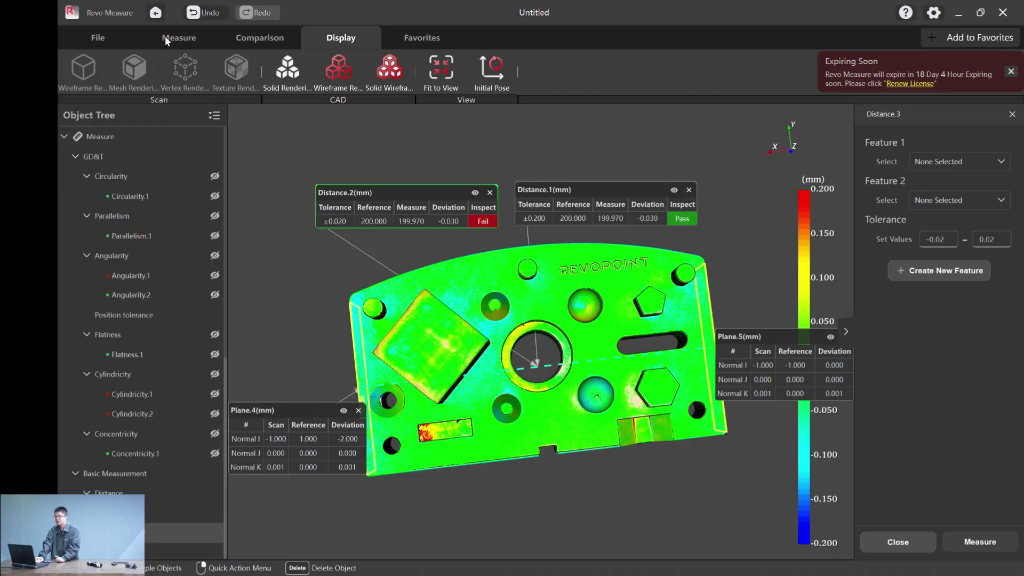
Start generating an inspection report and name its file Ash1117
click(97, 39)
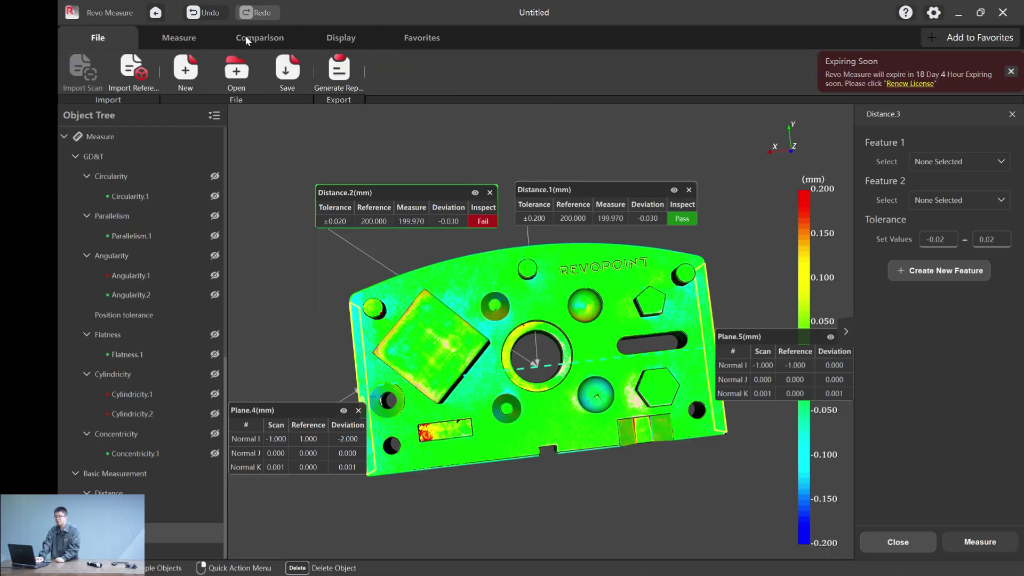
click(347, 79)
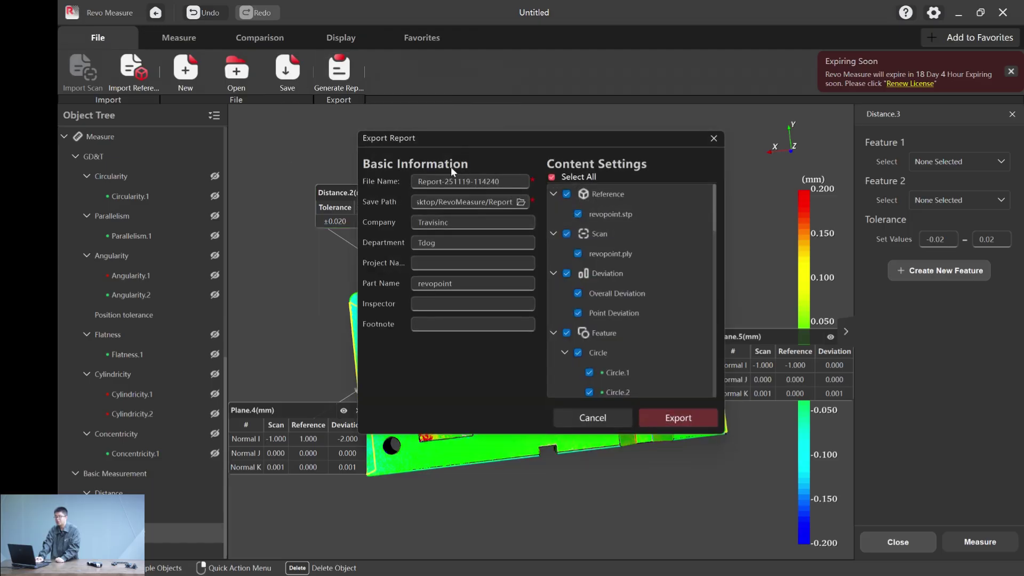
triple_click(510, 181)
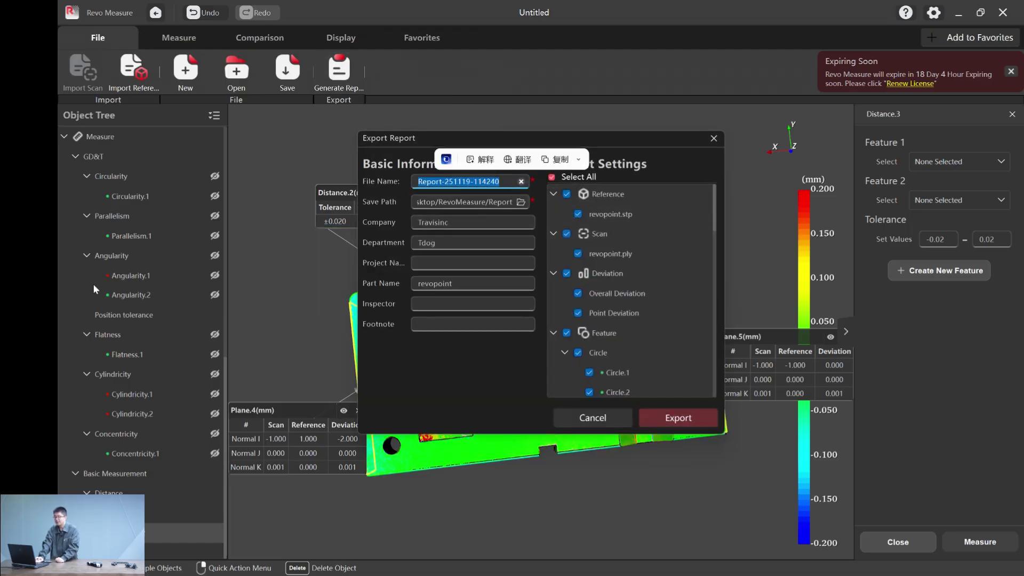
text(Ash)
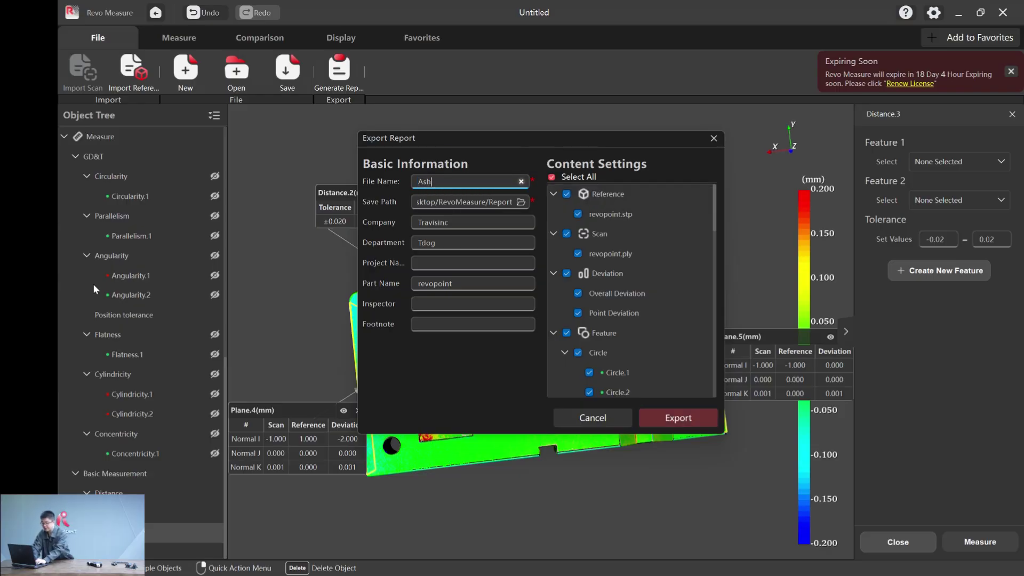
text(1117)
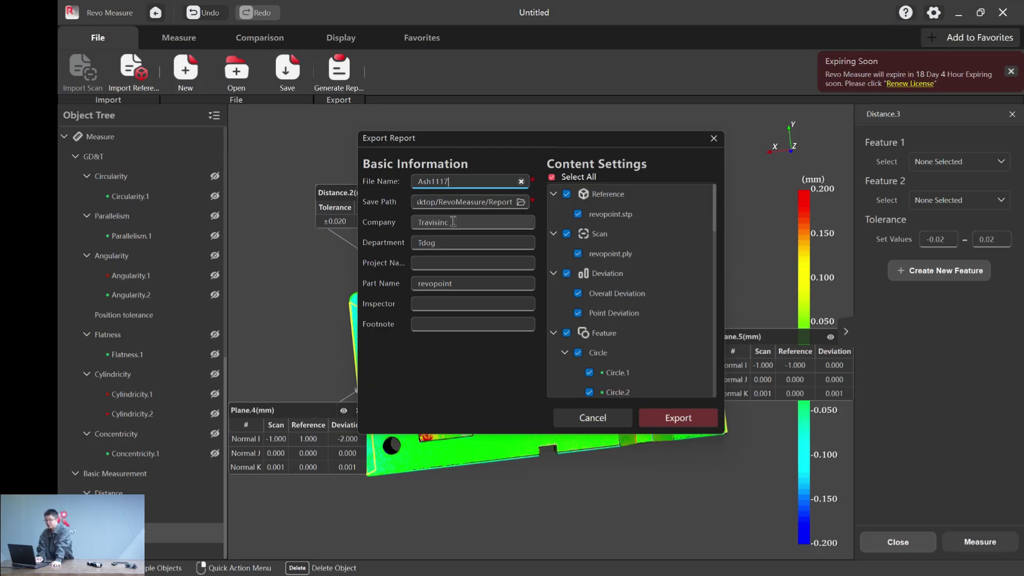
Set the report's company to Revopoint and its department to Video production, keeping revopoint as the part name
double_click(432, 222)
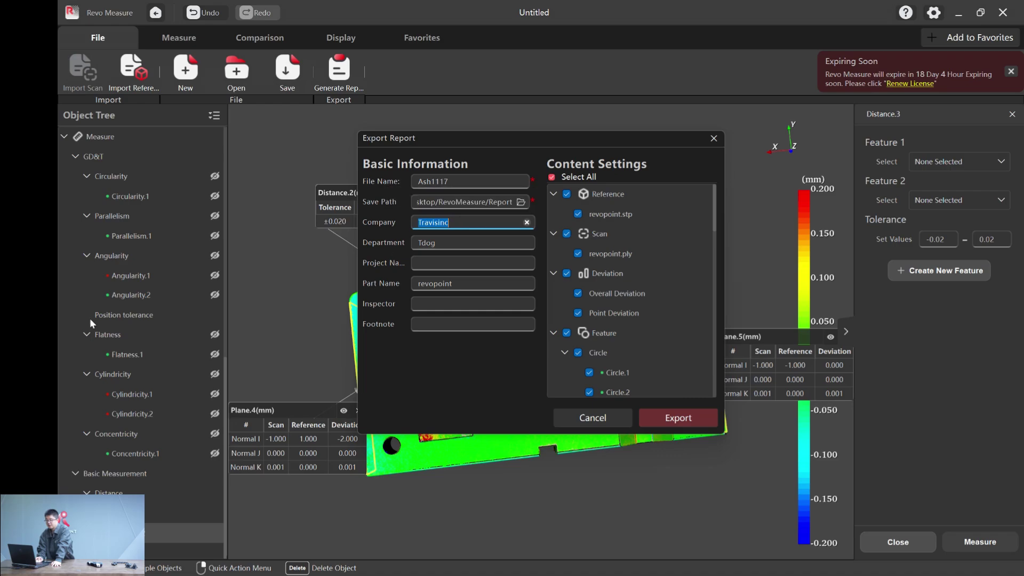
text(Revopoint)
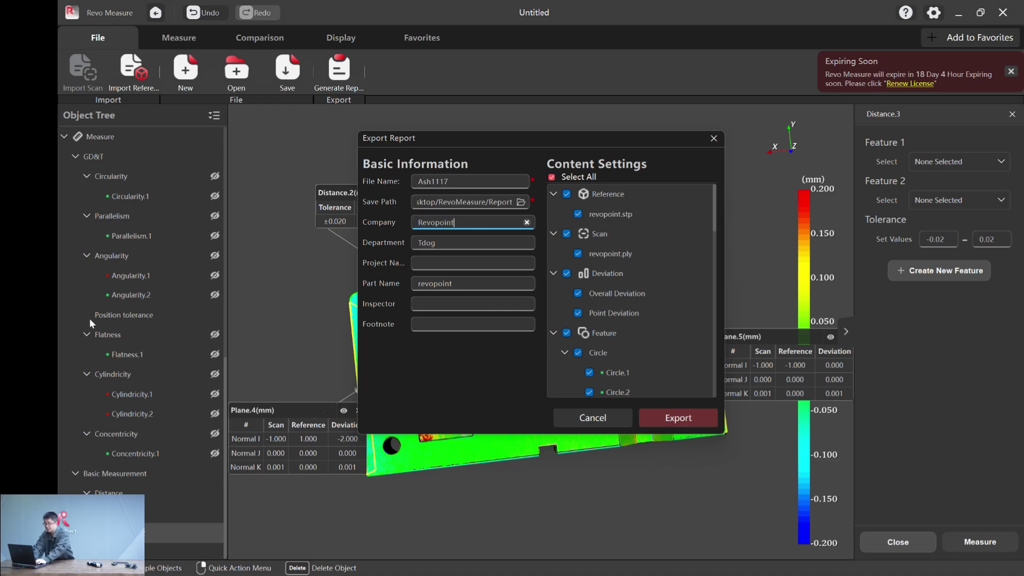
double_click(442, 243)
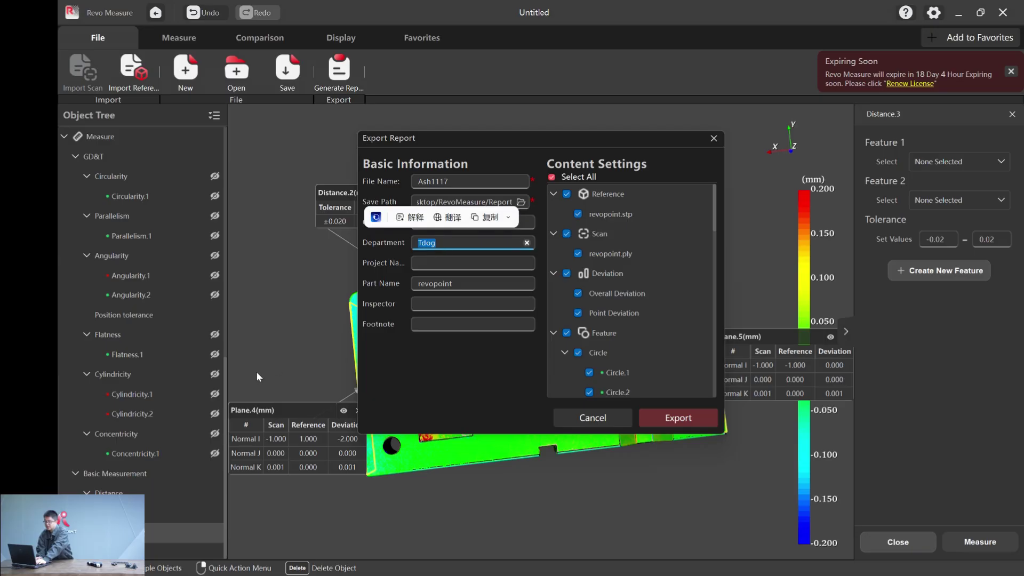
text(Video production)
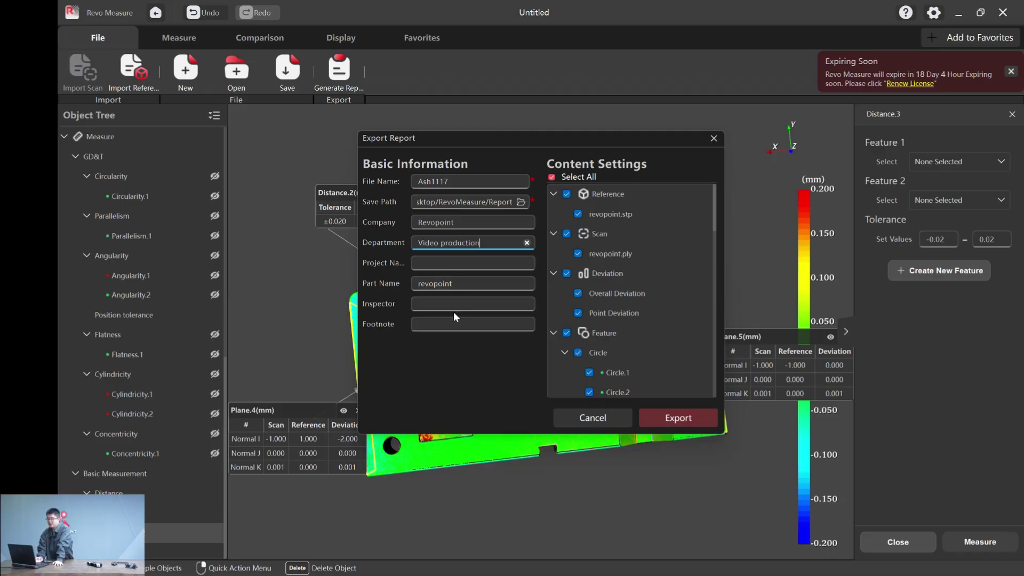
click(454, 283)
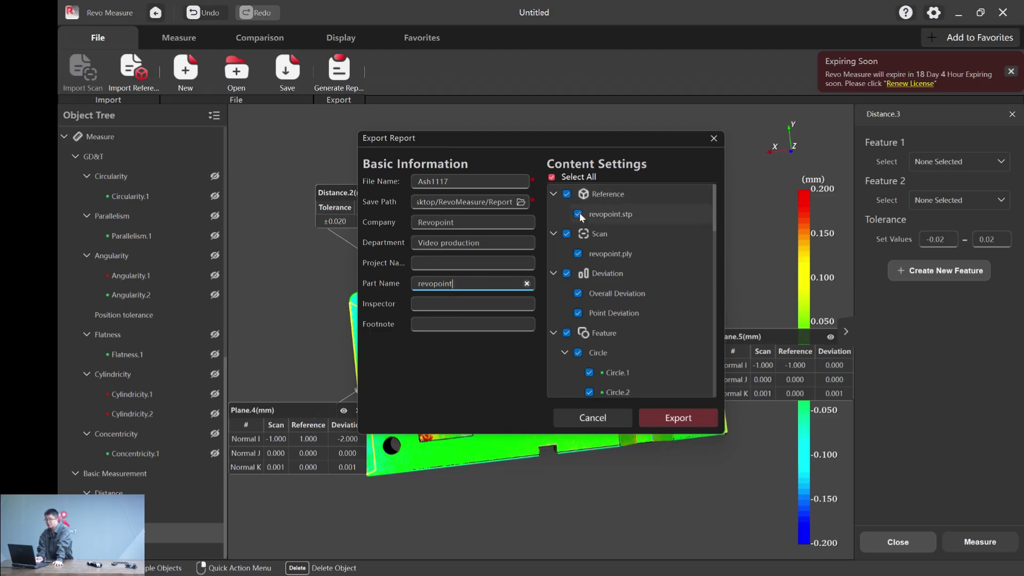
Check the report's content list and export the report with all items included
scroll(608, 265, down, 1)
scroll(608, 264, down, 10)
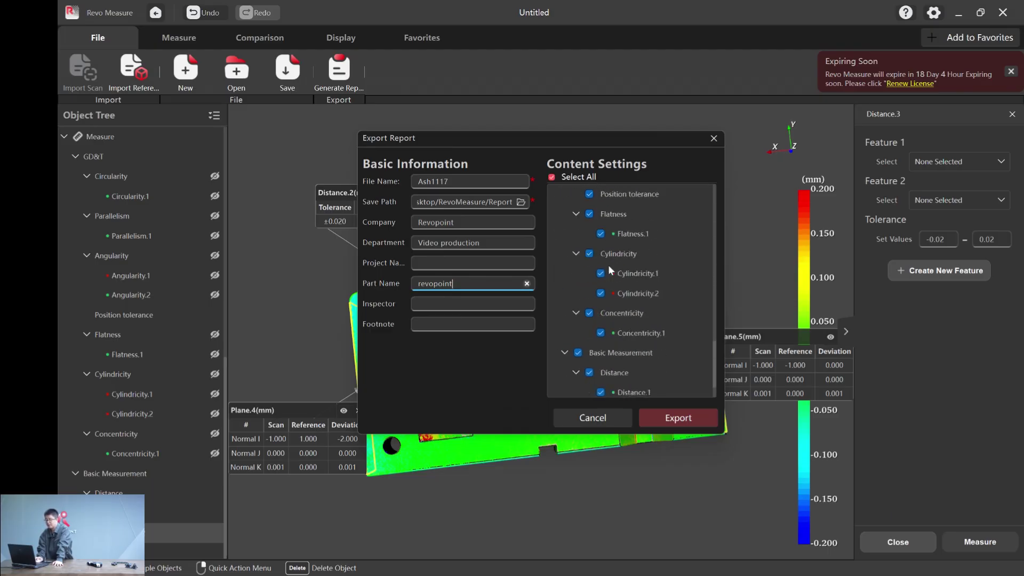
scroll(613, 264, up, 15)
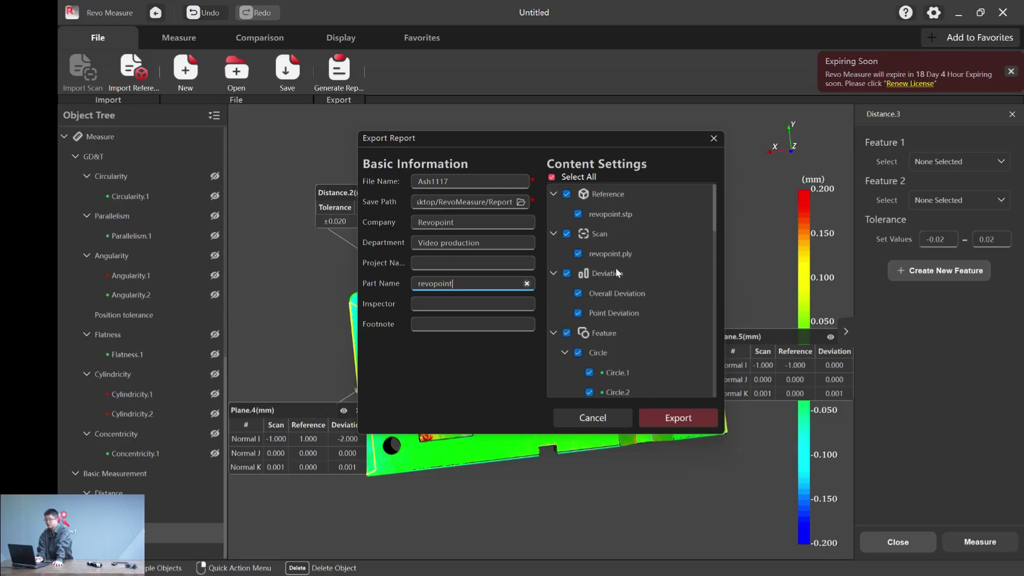
click(670, 424)
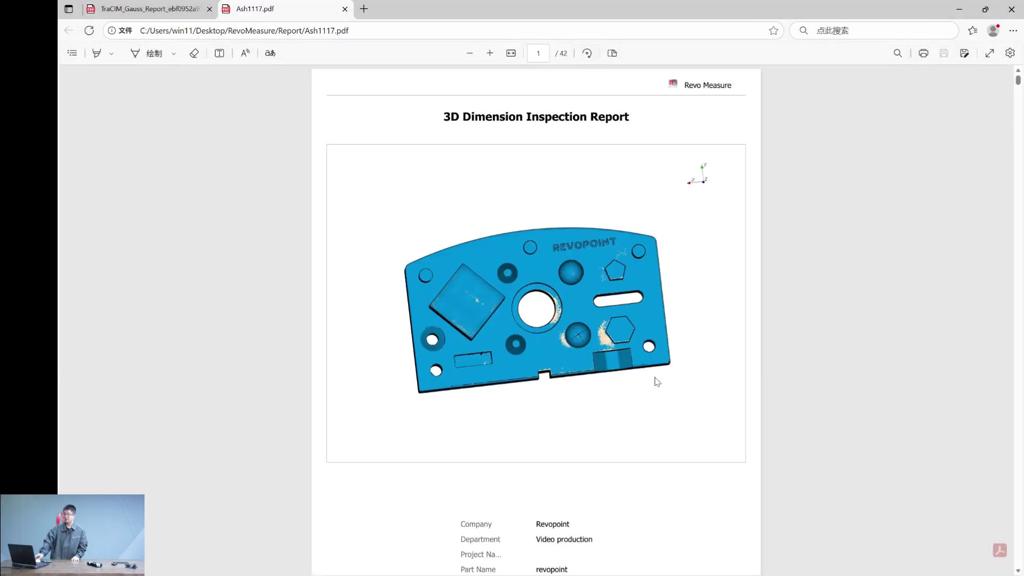
Review the first part of the Ash1117.pdf report, from the cover and model properties through the deviation pages to the feature radius tables
scroll(309, 400, down, 20)
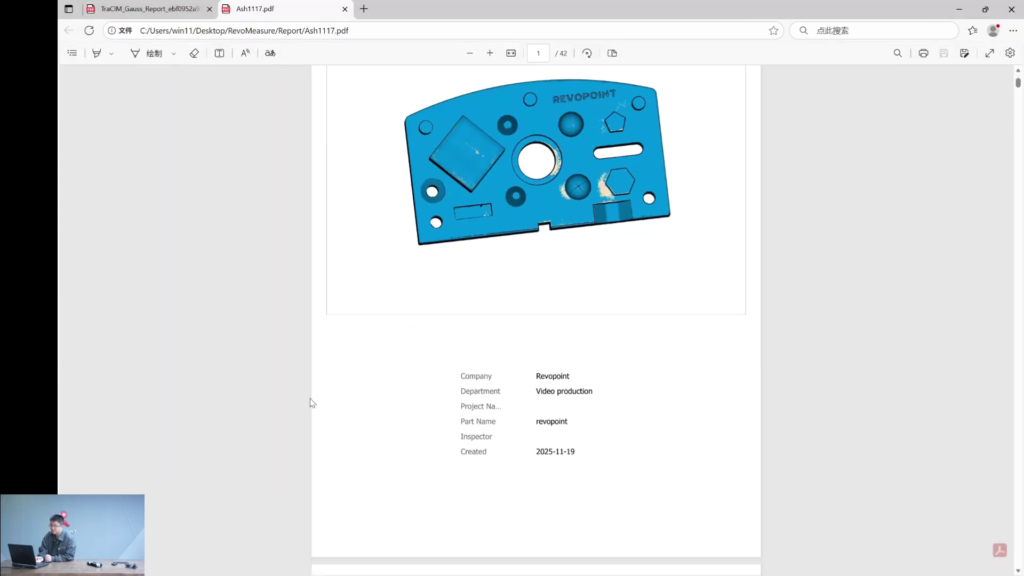
right_click(261, 379)
click(137, 480)
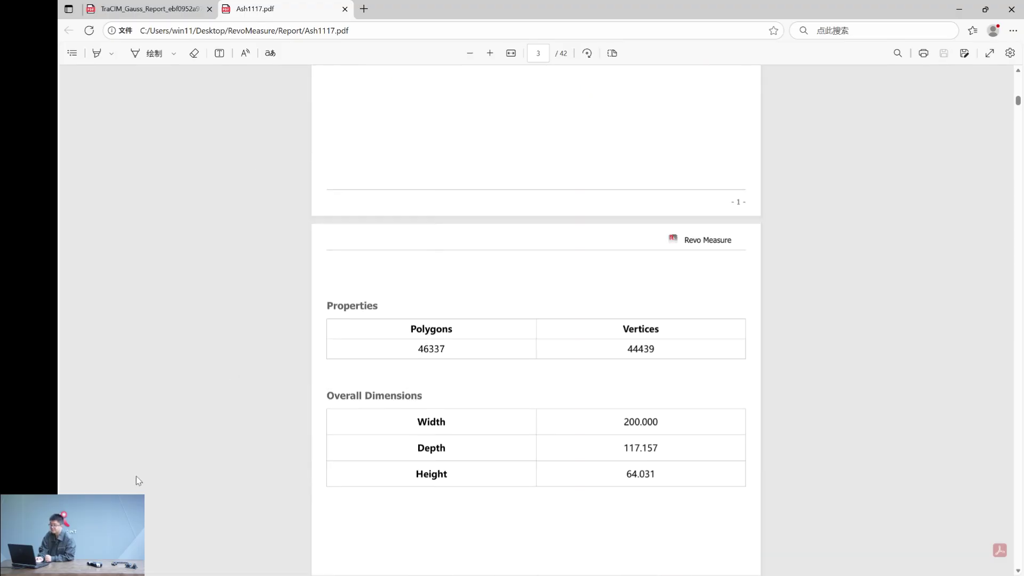
scroll(226, 422, down, 4)
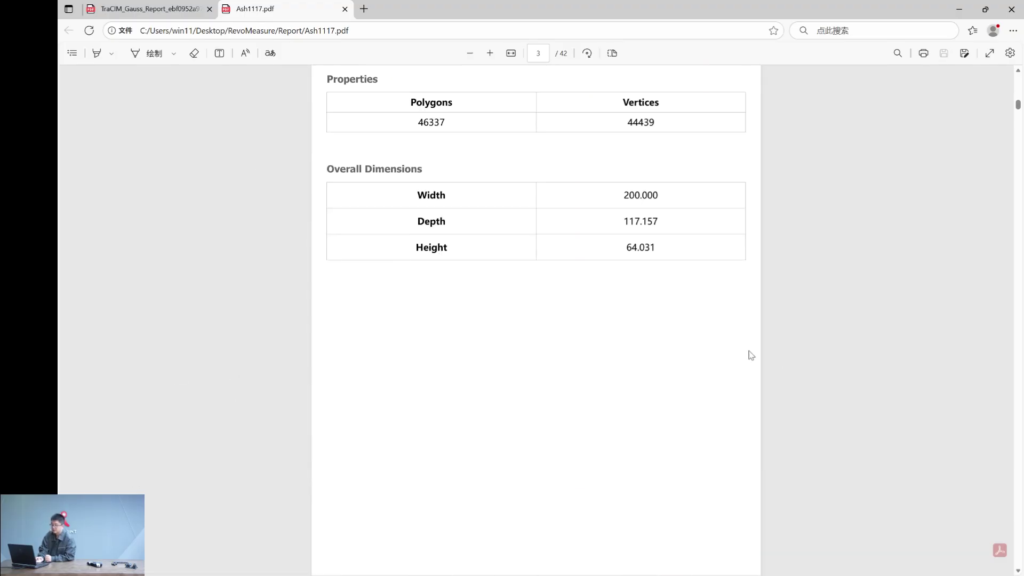
scroll(260, 369, down, 6)
scroll(261, 370, down, 15)
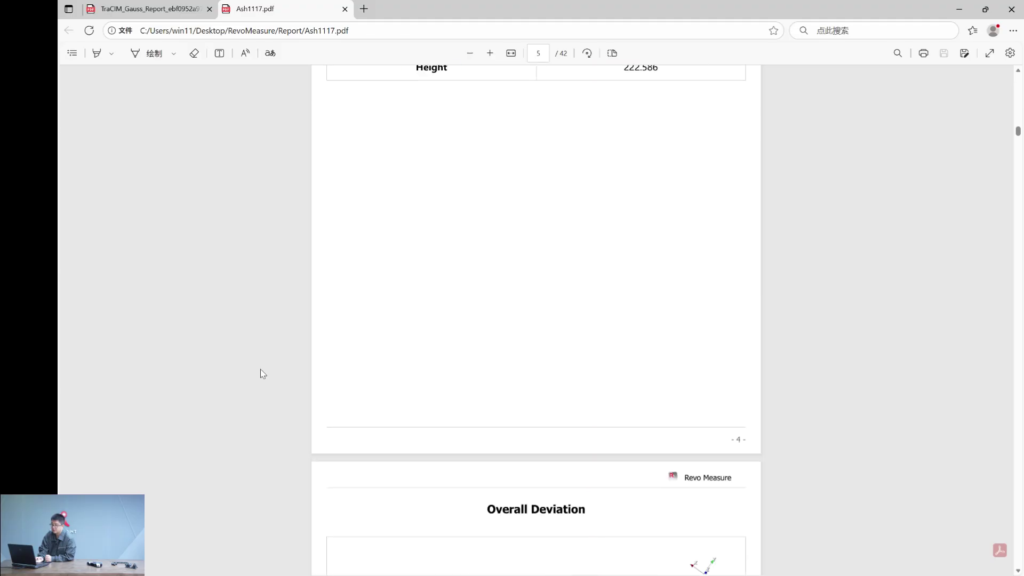
scroll(261, 369, down, 15)
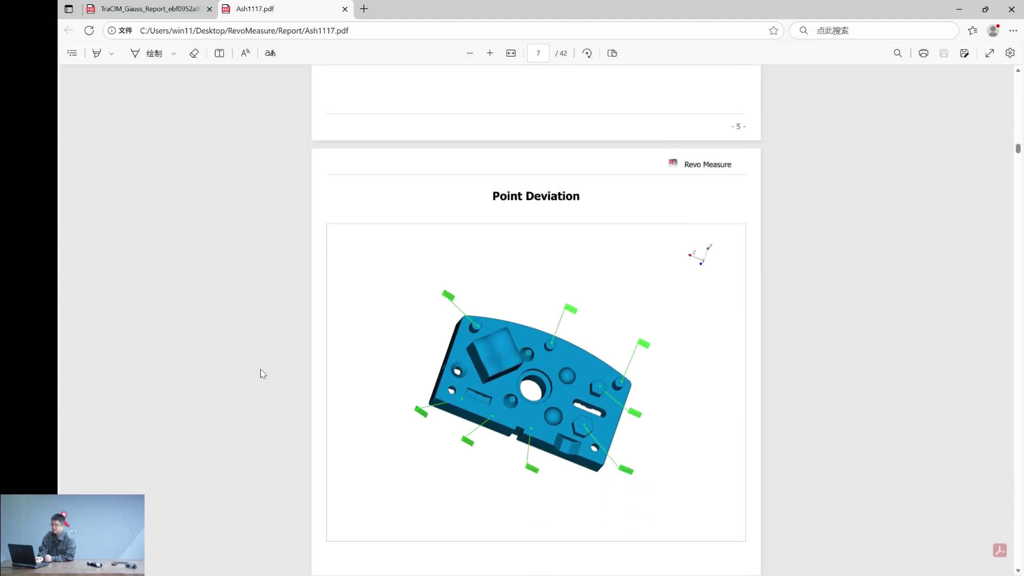
scroll(260, 369, down, 9)
scroll(260, 369, up, 3)
scroll(260, 369, down, 10)
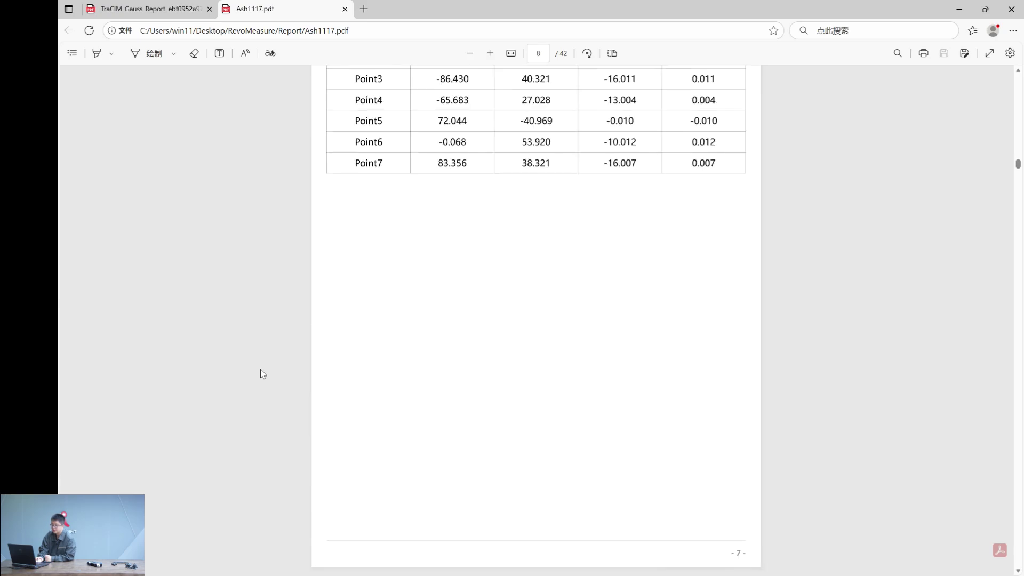
scroll(261, 369, down, 15)
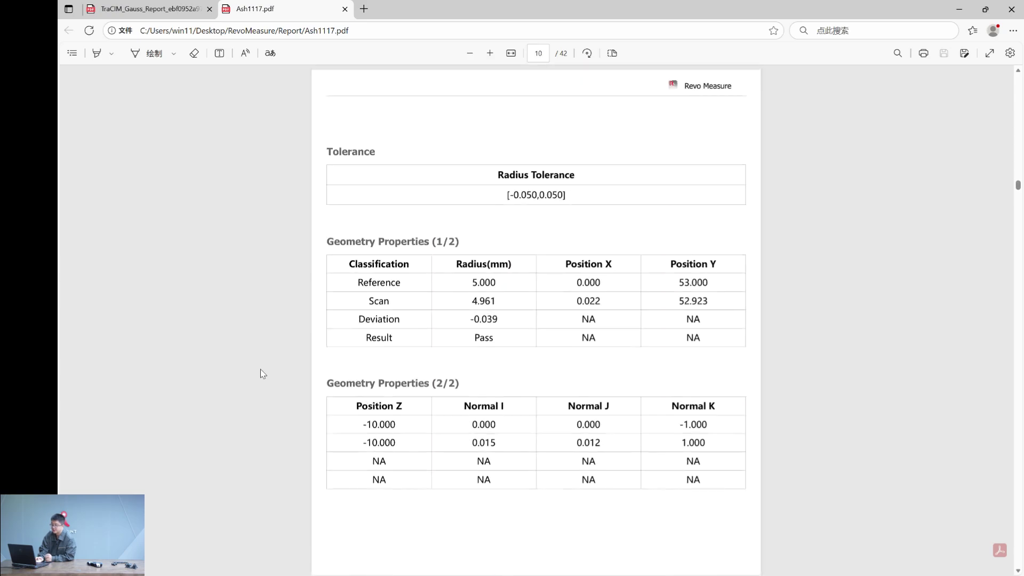
scroll(260, 369, down, 20)
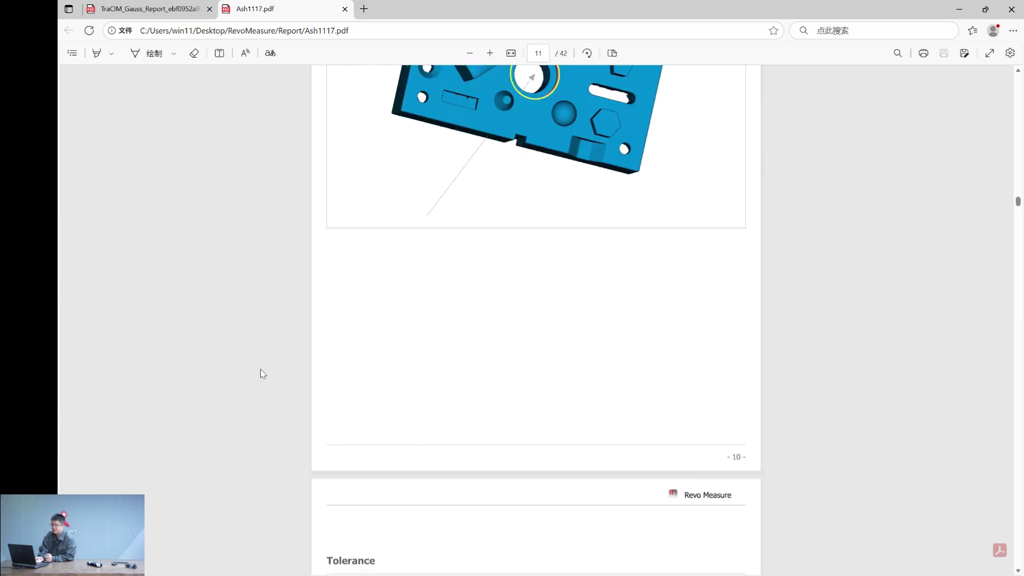
scroll(266, 371, down, 7)
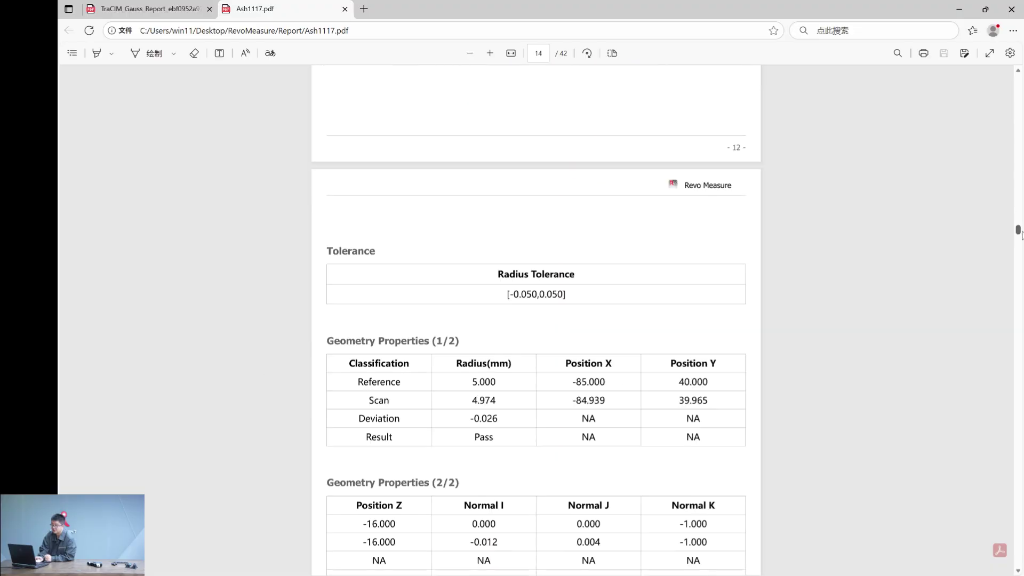
Skip ahead in the Ash1117.pdf report and examine the GD&T results from Circularity.1 onward, through to the Distance.2 results on the last page
drag(1017, 223, 1015, 452)
scroll(892, 342, up, 5)
scroll(879, 341, down, 12)
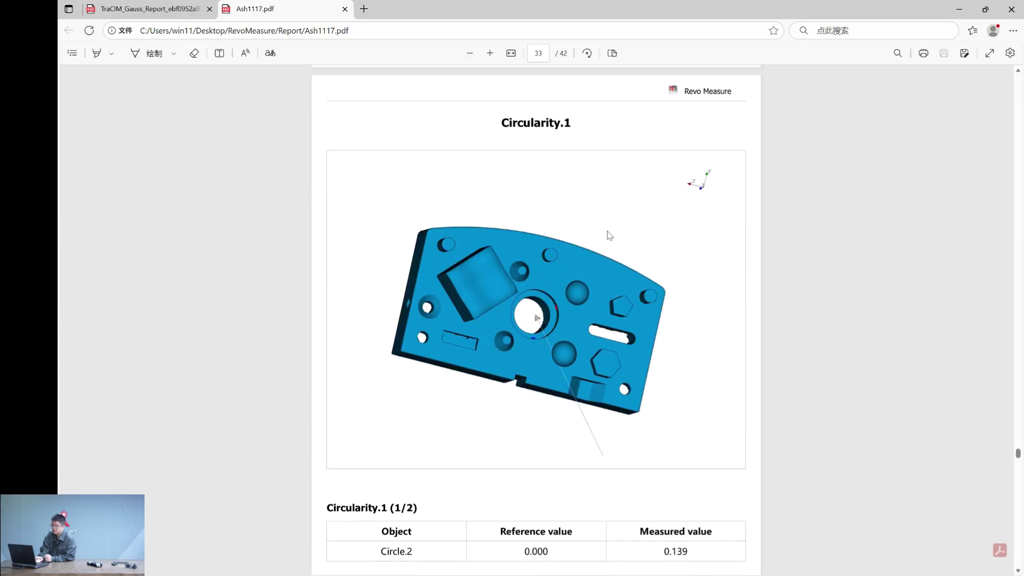
scroll(432, 333, down, 2)
scroll(253, 380, down, 17)
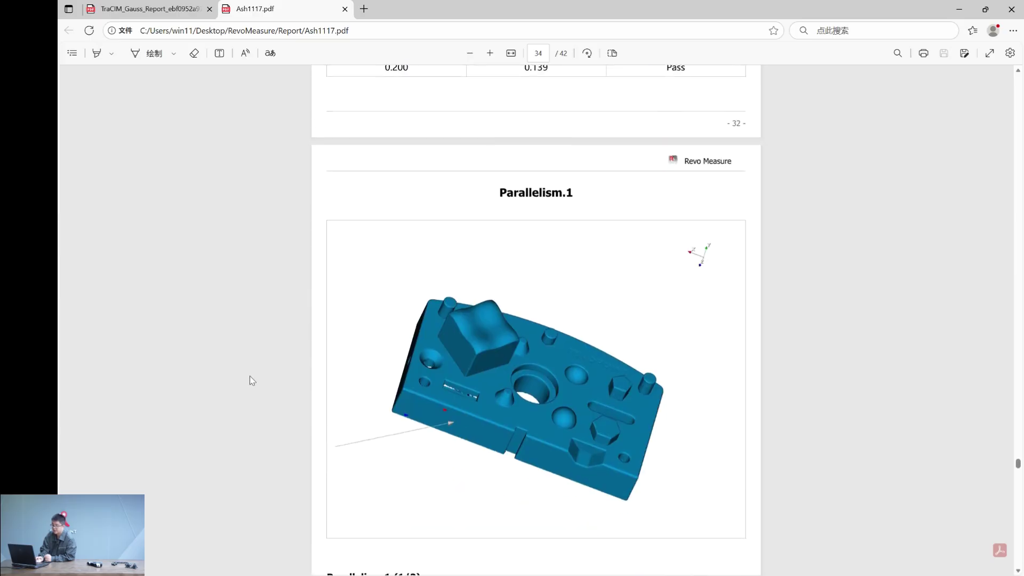
scroll(251, 379, down, 16)
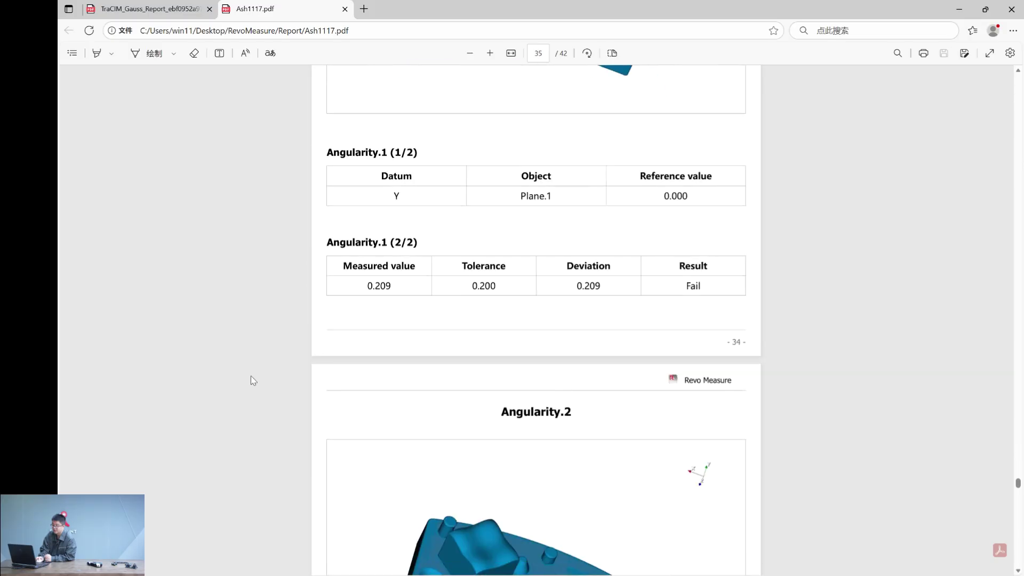
scroll(250, 376, down, 11)
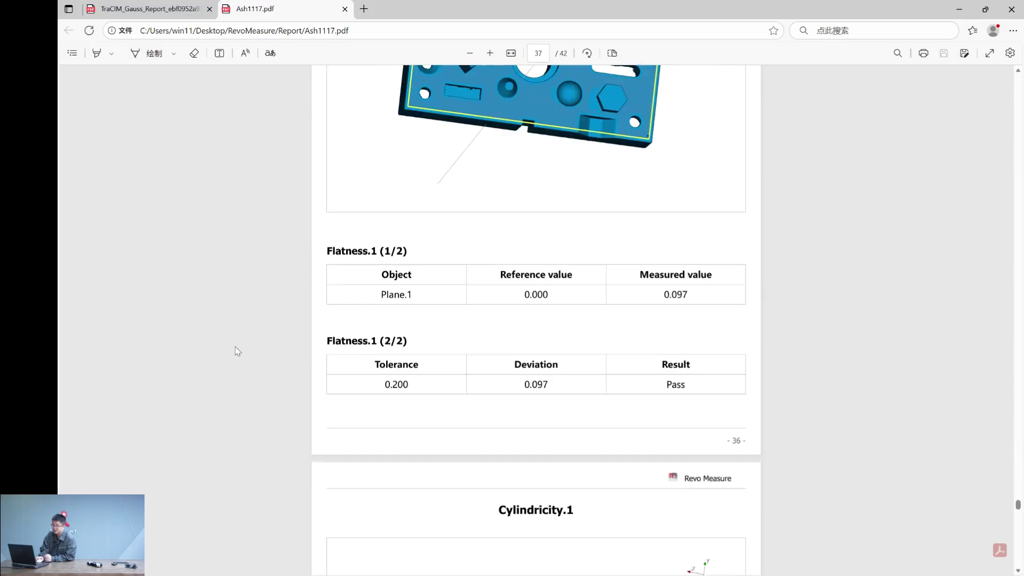
scroll(217, 384, down, 1)
scroll(221, 348, down, 8)
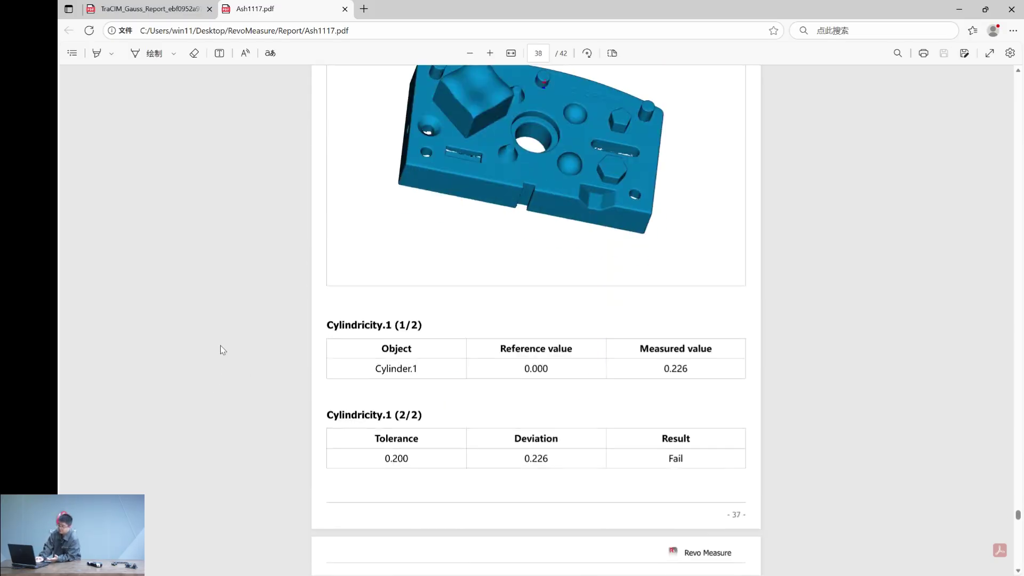
scroll(184, 288, down, 20)
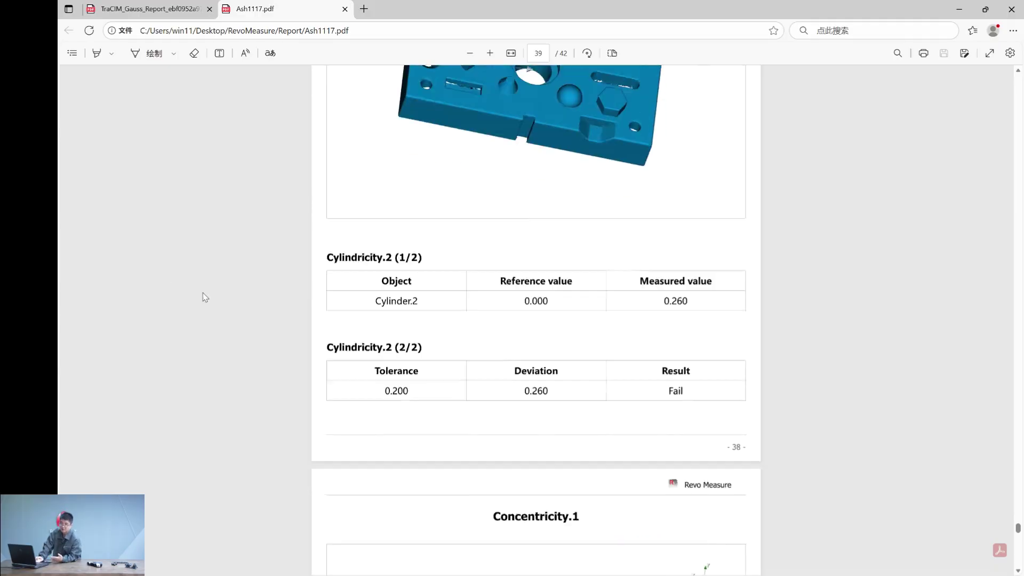
scroll(203, 293, down, 3)
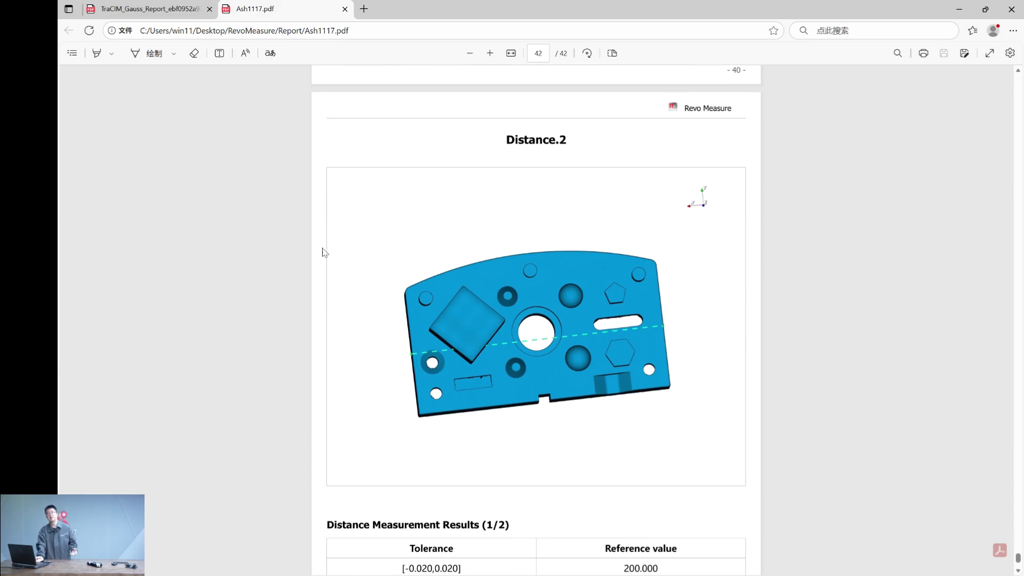
scroll(229, 384, down, 3)
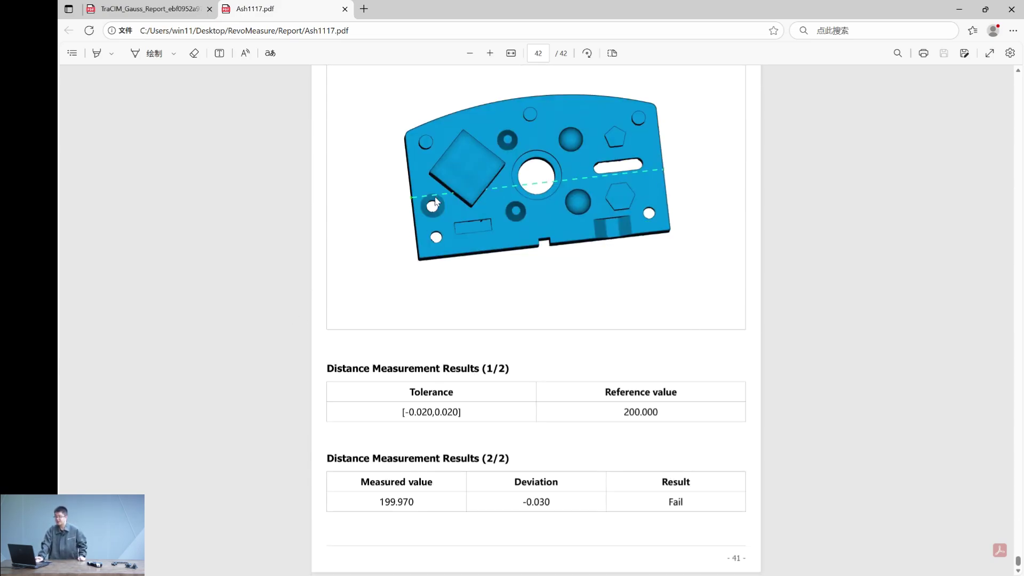
Switch to the TraCIM Gauss report PDF and examine the PTB test result for Revo Measure V1.0 on its first page
click(148, 7)
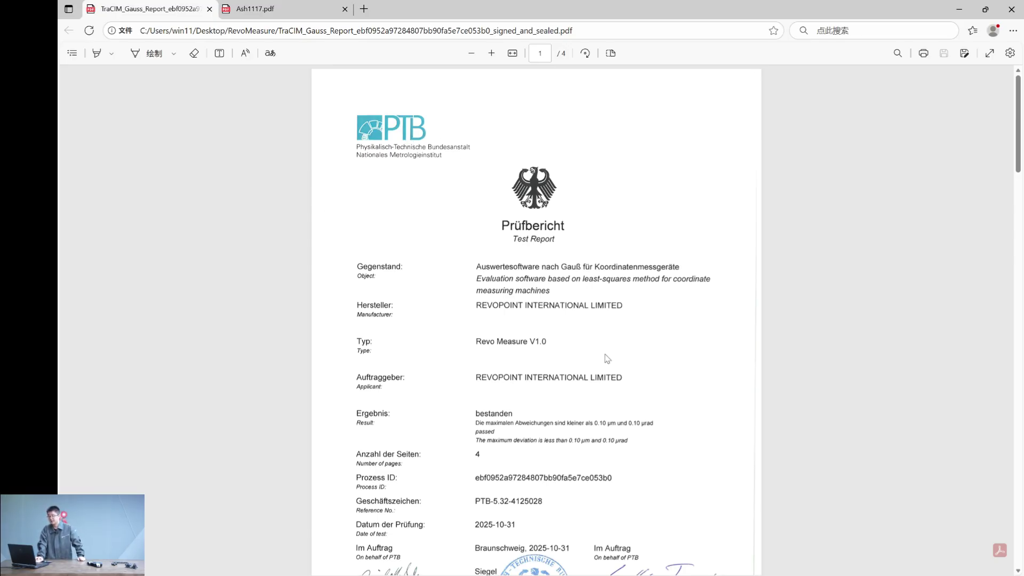
scroll(606, 359, down, 1)
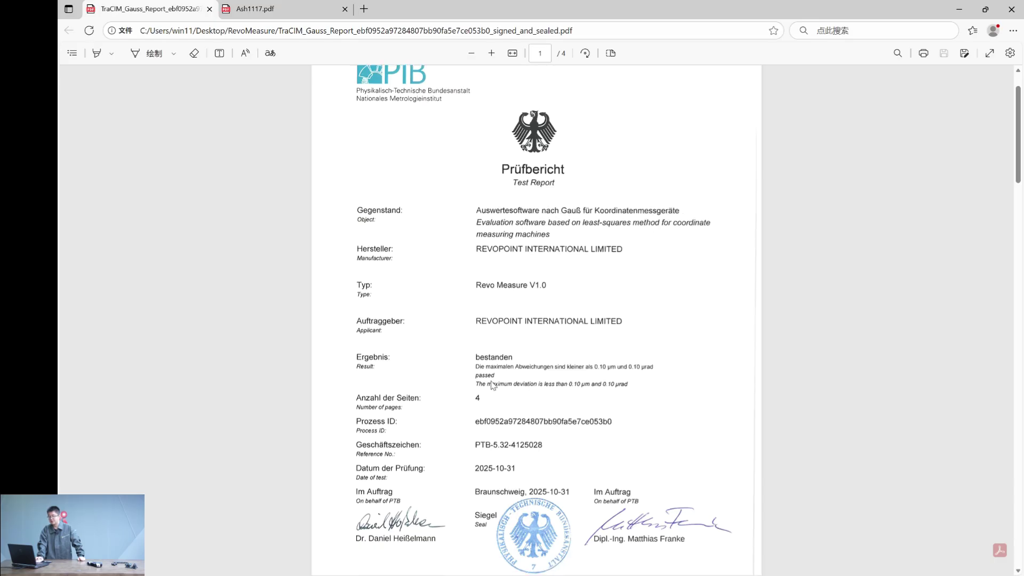